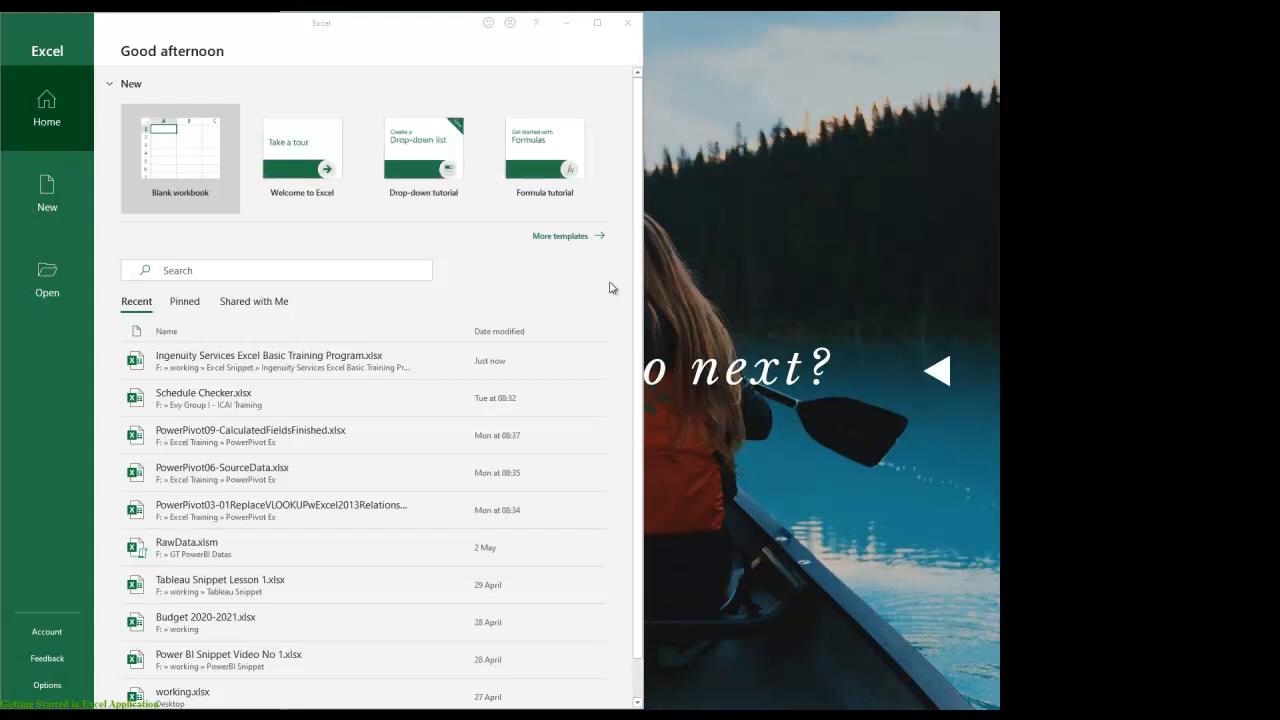
Maximize the window, open the recent workbook Ingenuity Services Excel Basic Training Program.xlsx and go to the AOE sheet
click(597, 24)
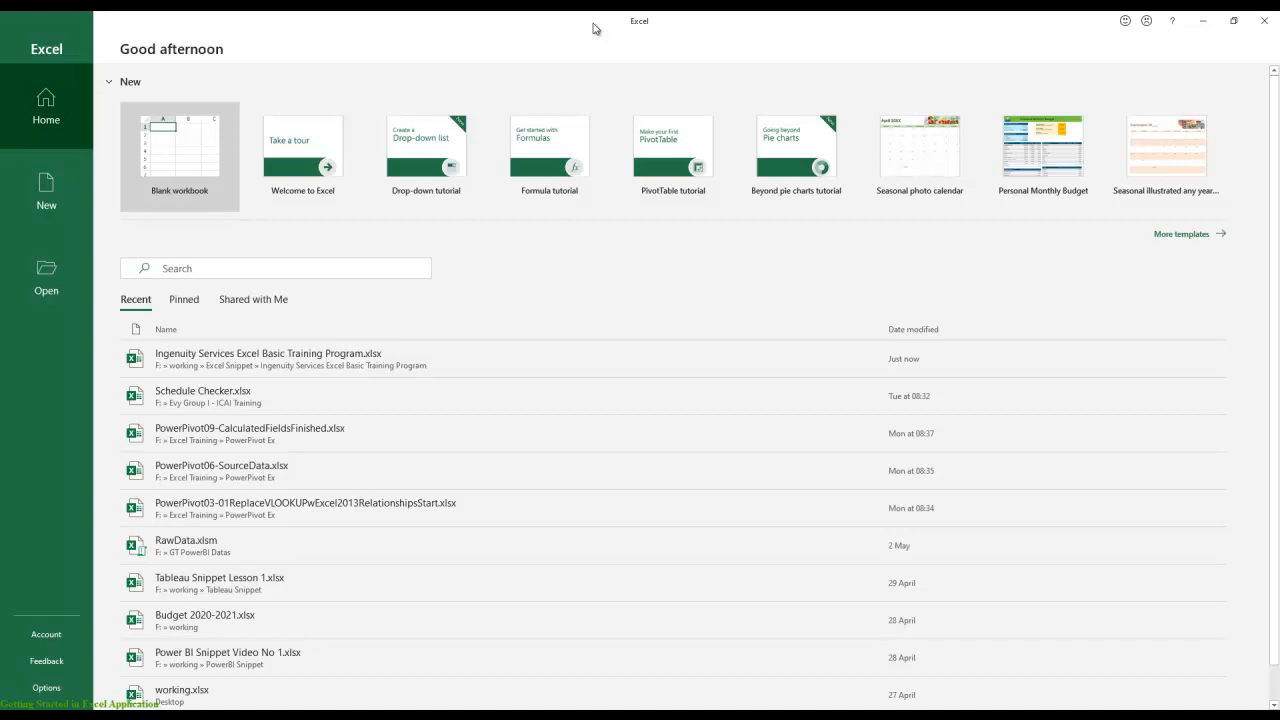
click(333, 365)
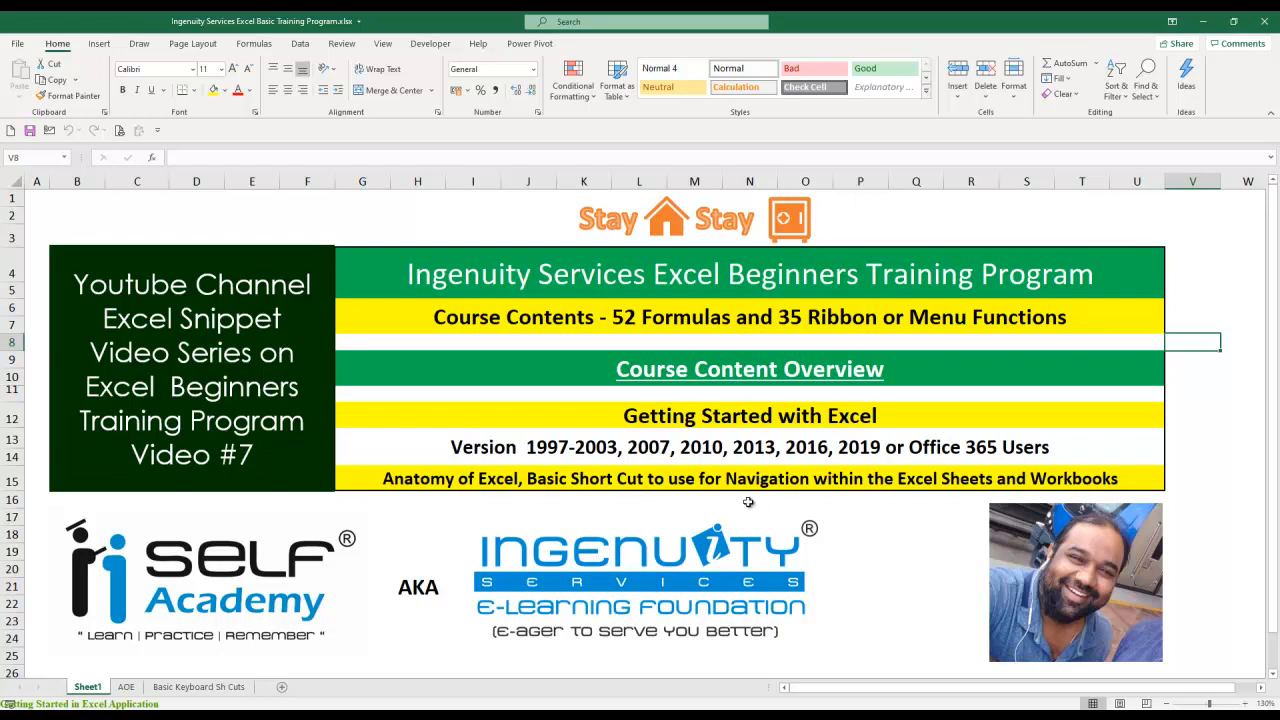
click(127, 687)
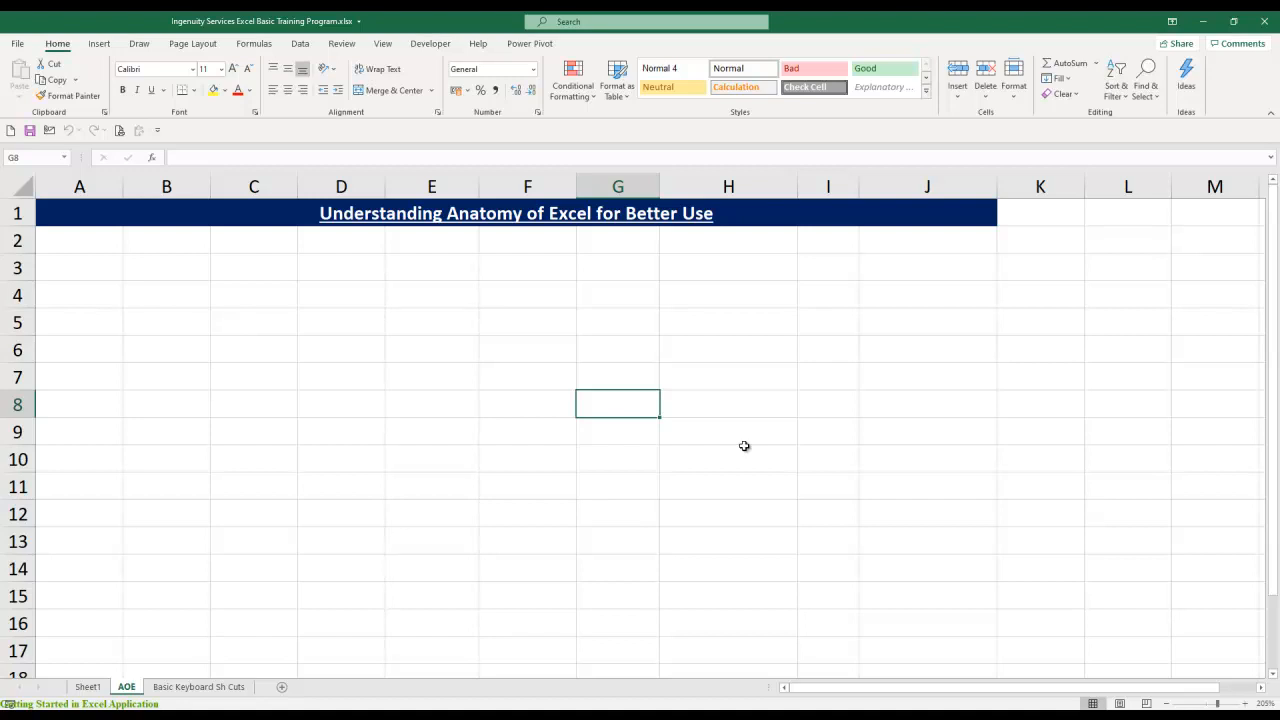
Apply a thick outside border to cell C4
click(255, 296)
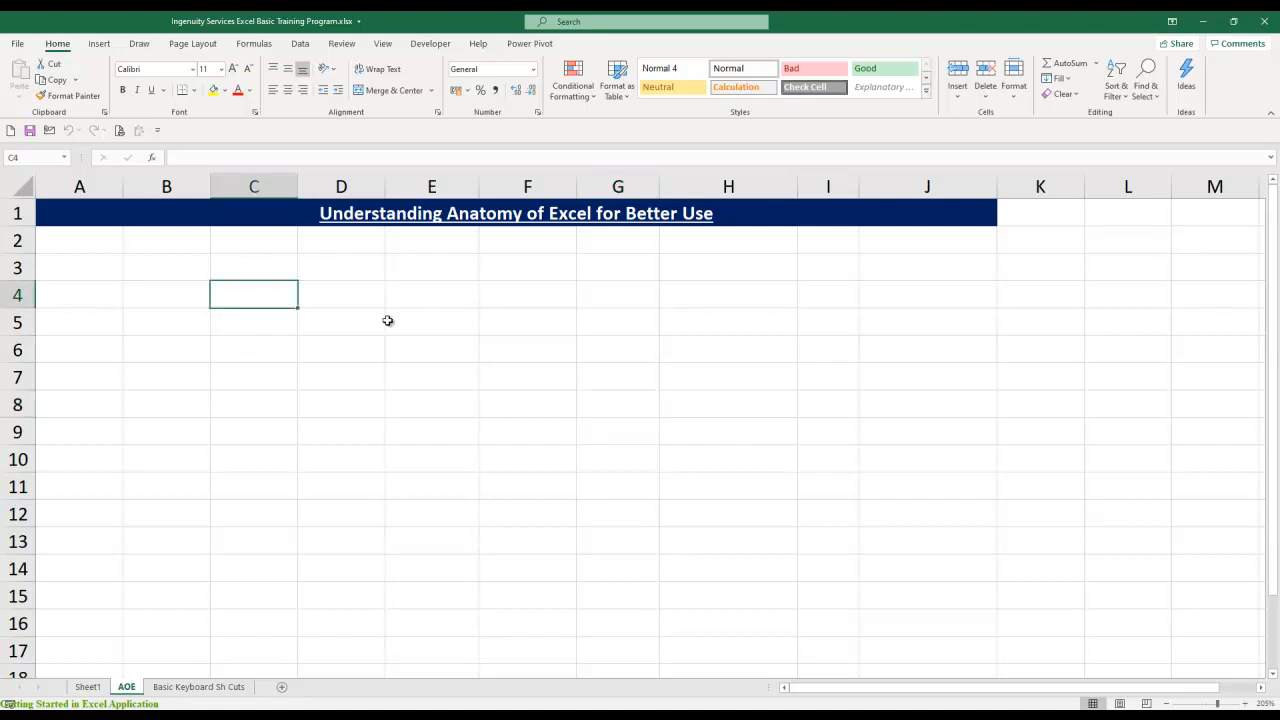
click(196, 90)
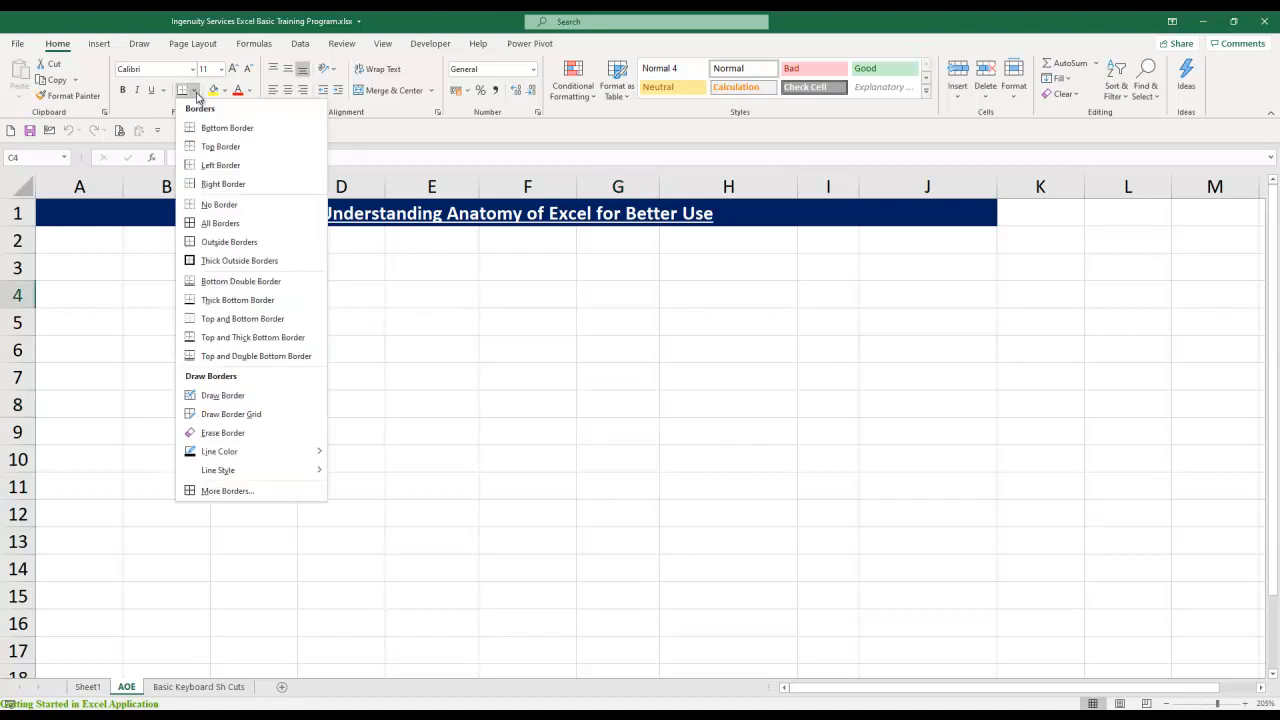
click(226, 260)
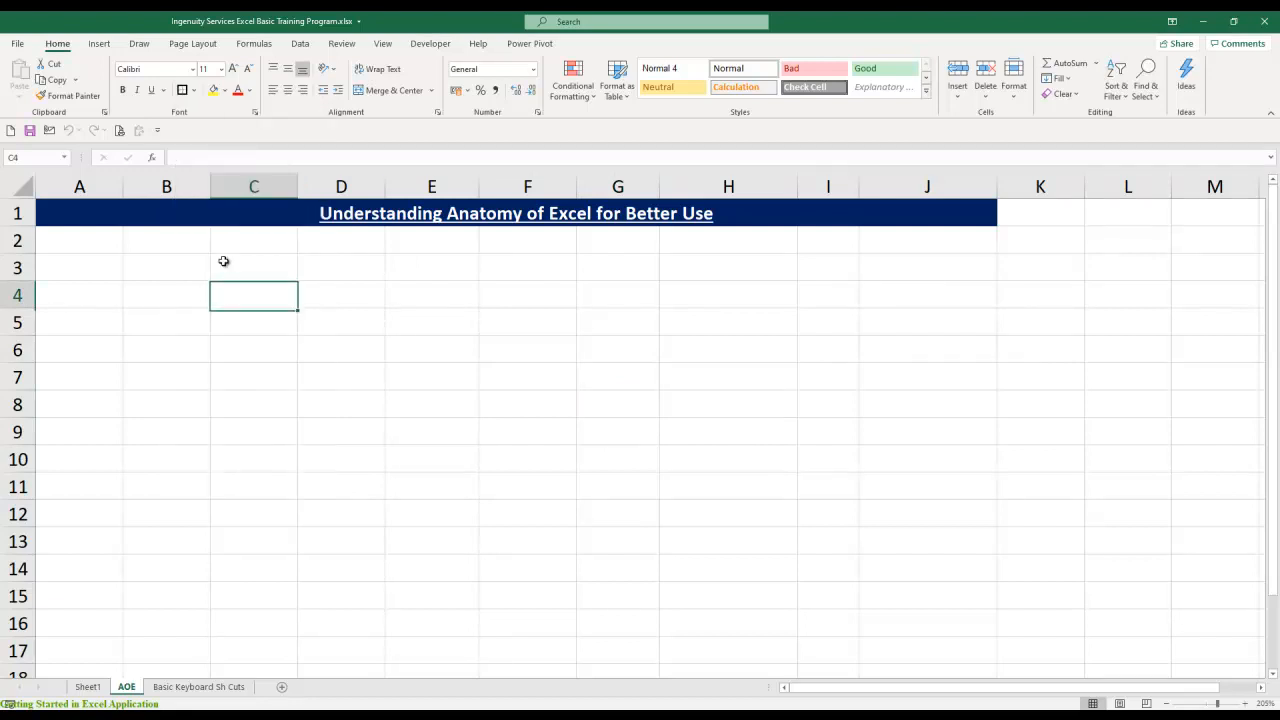
Enter the label "Cells" in E4, on the same row as the bordered cell
click(353, 304)
click(419, 297)
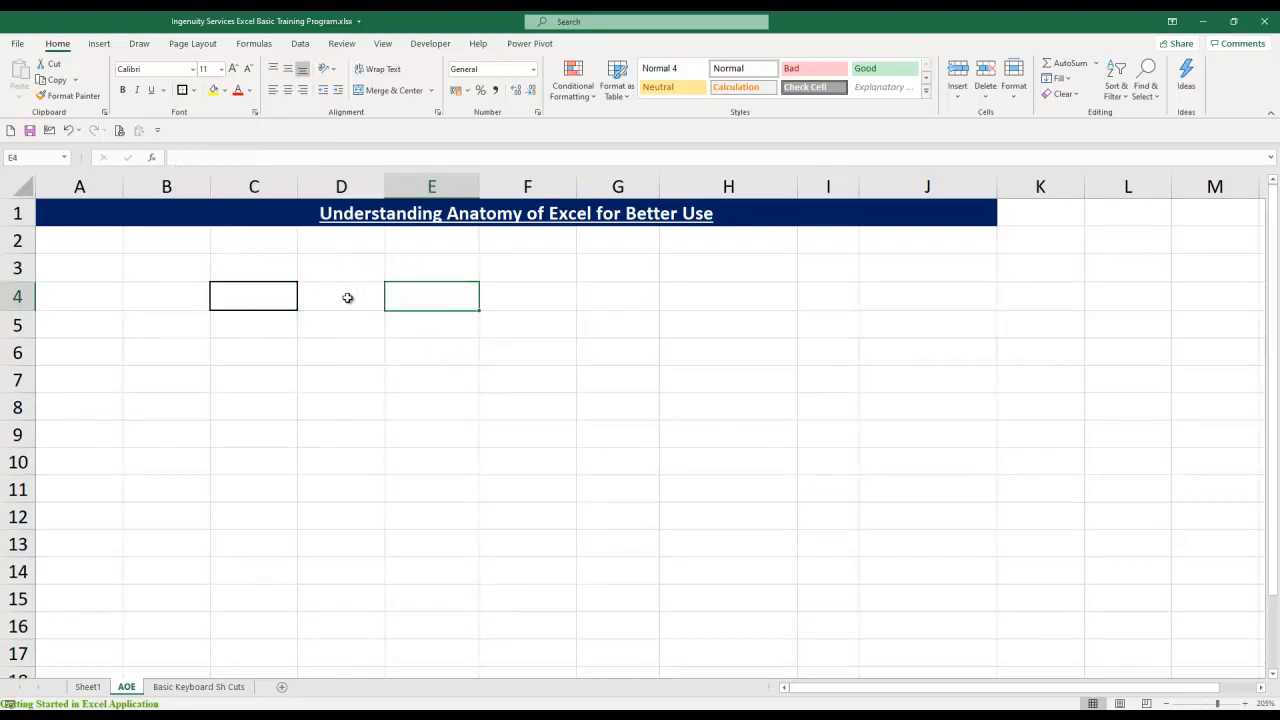
text(Cells)
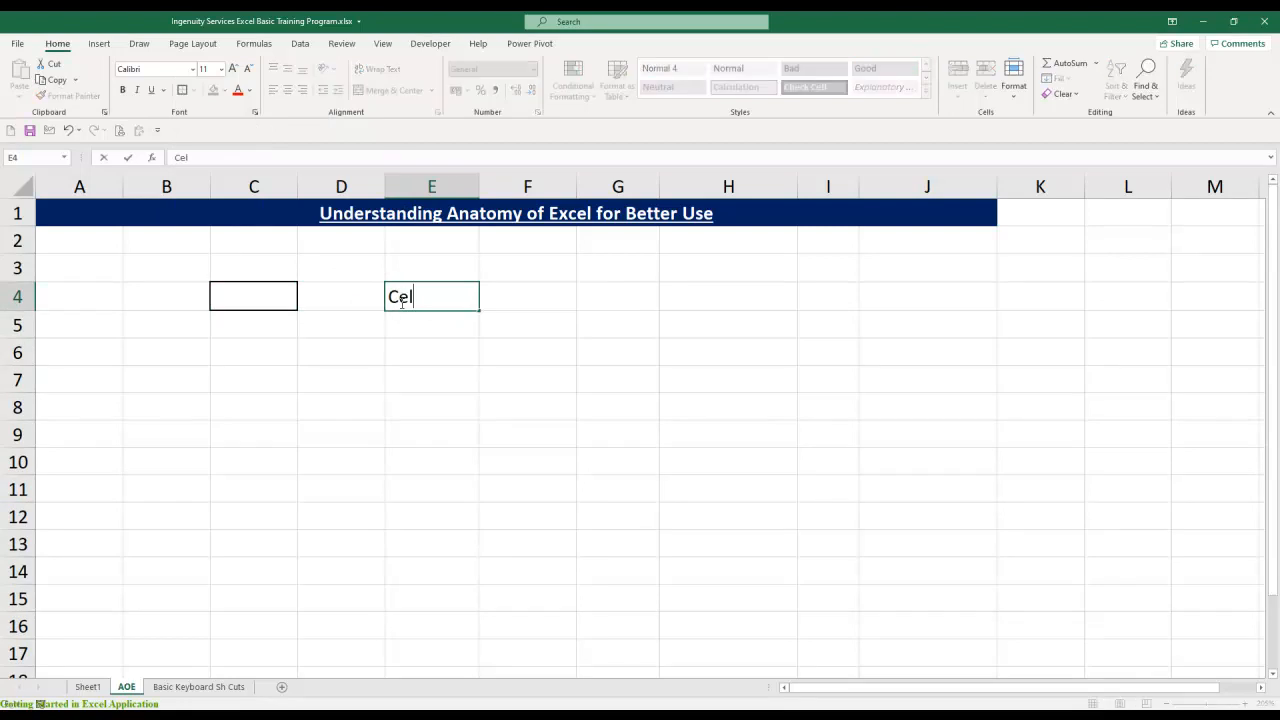
key(Return)
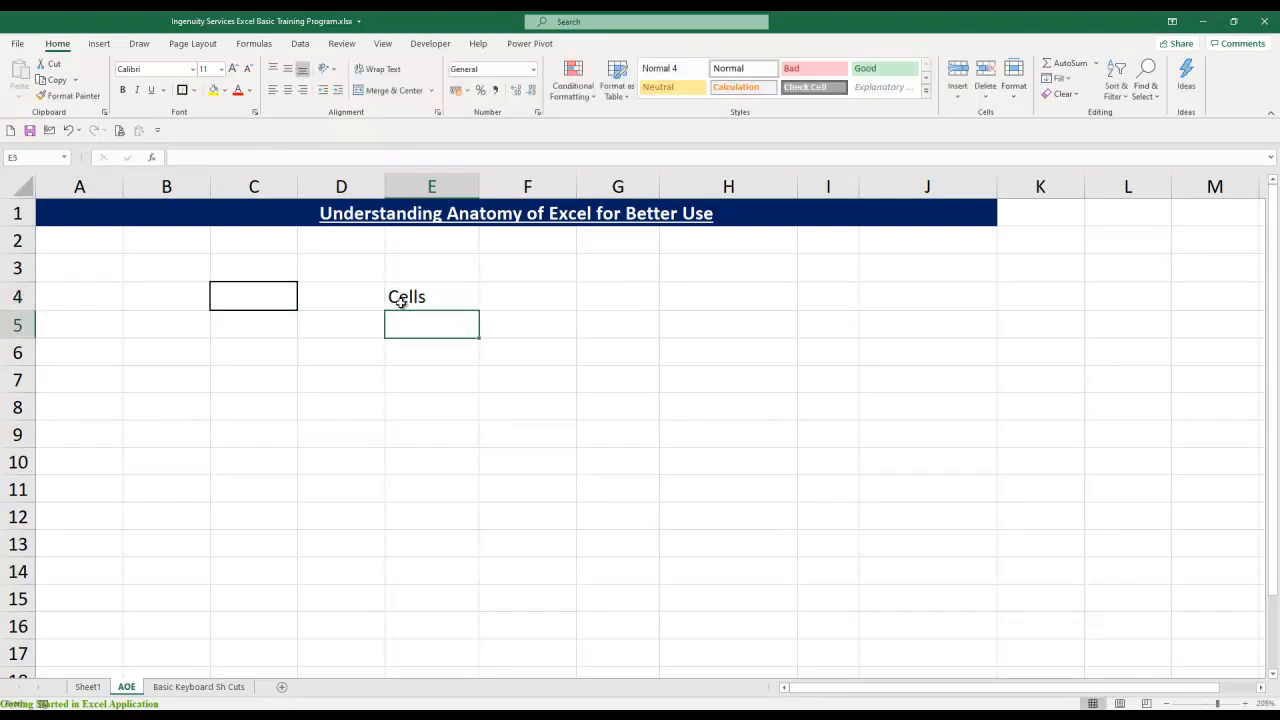
key(Return)
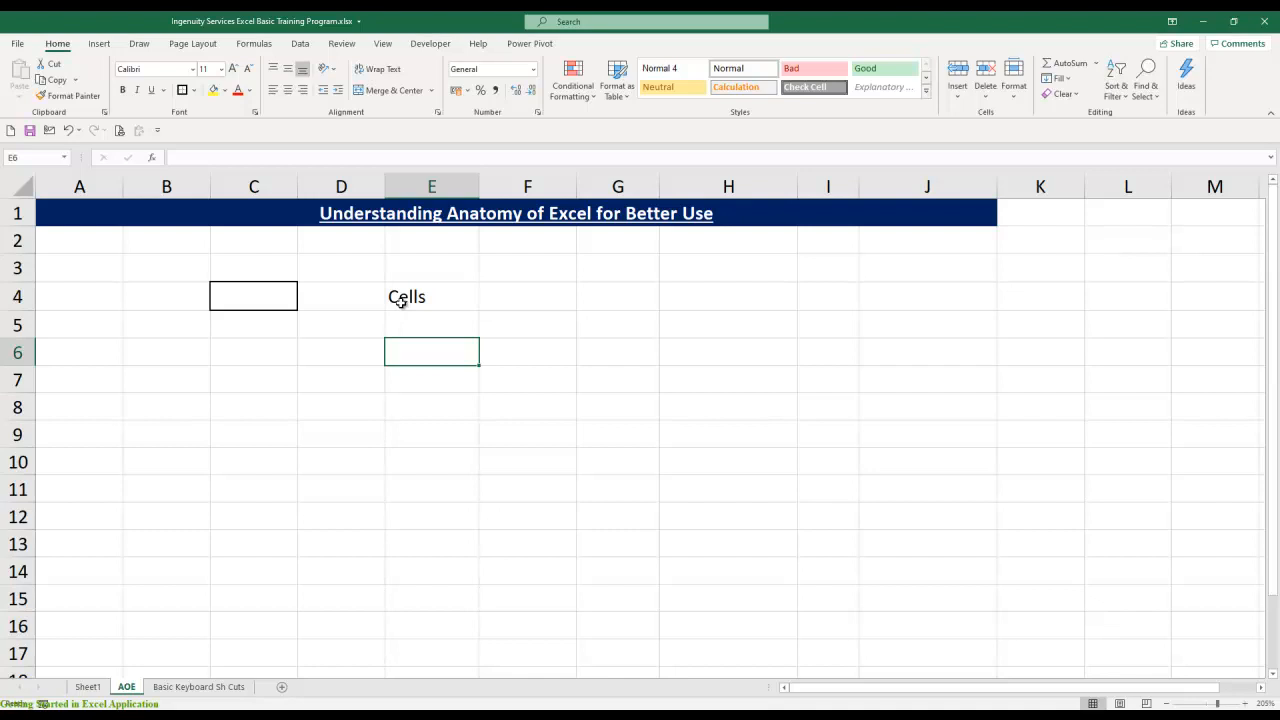
Enter "Row" in C6 and its description "Sleep Line" in D6
click(10, 353)
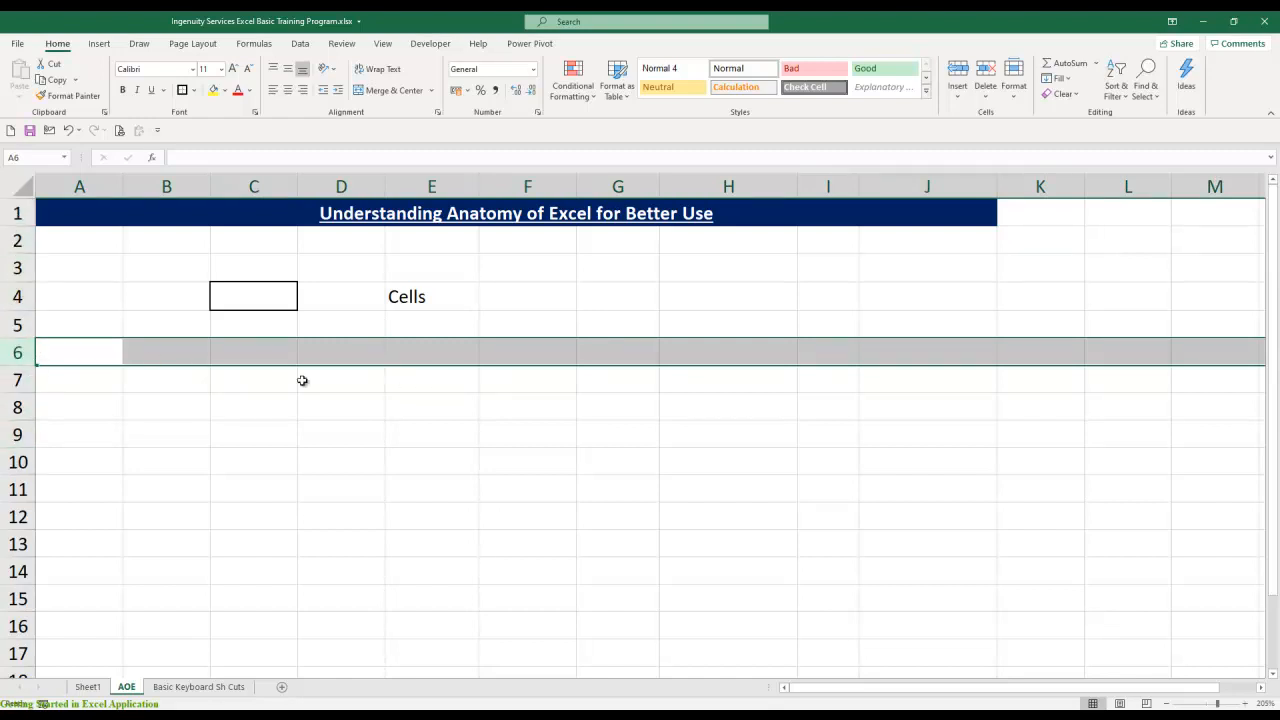
click(226, 354)
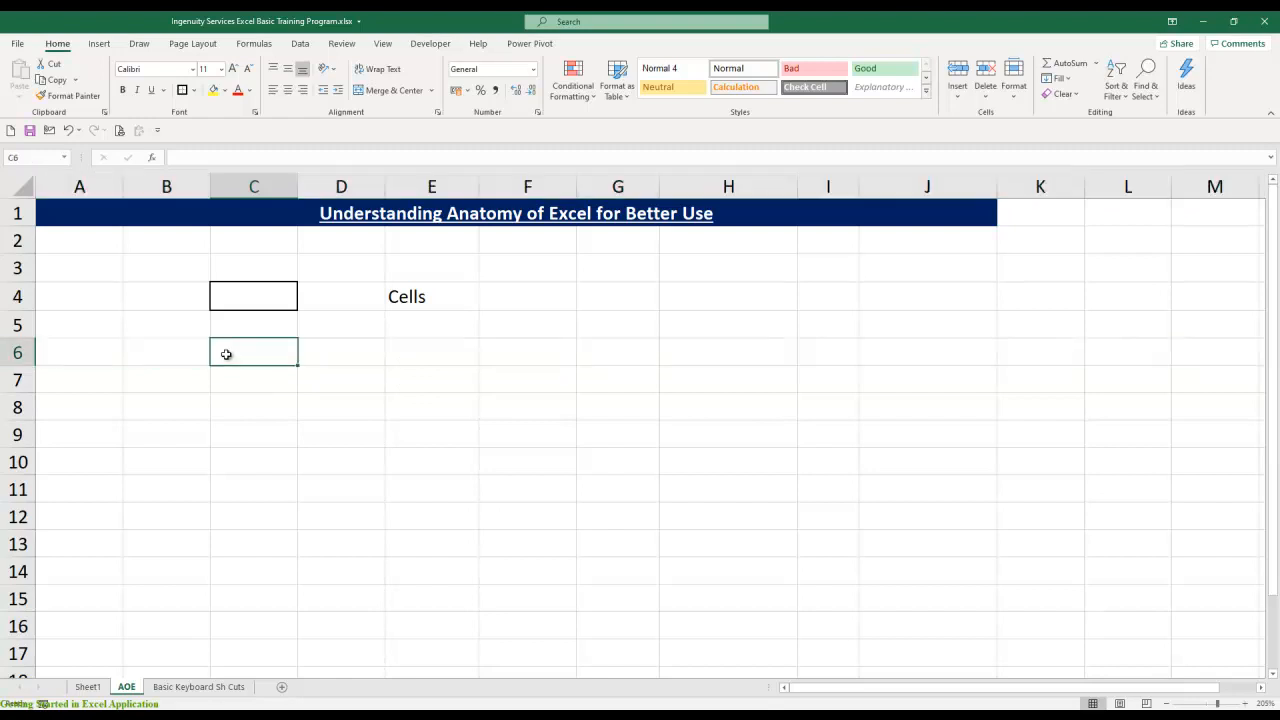
text(Row)
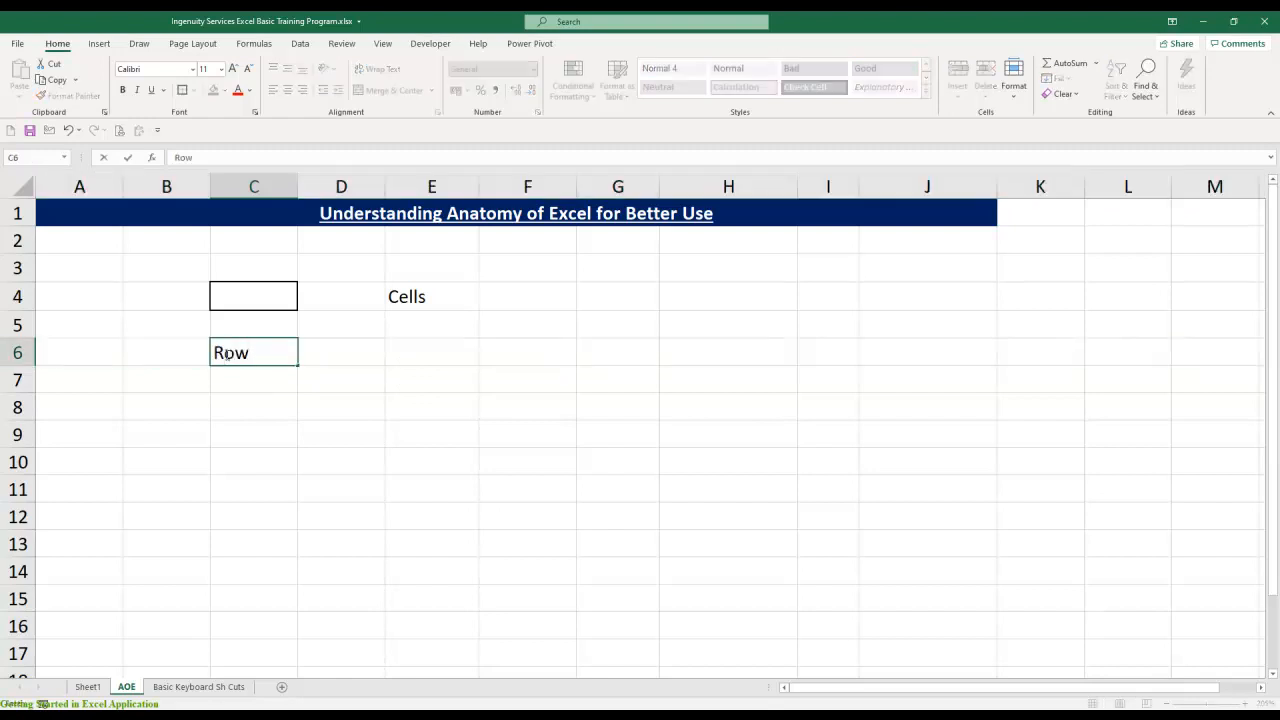
key(Tab)
text(S)
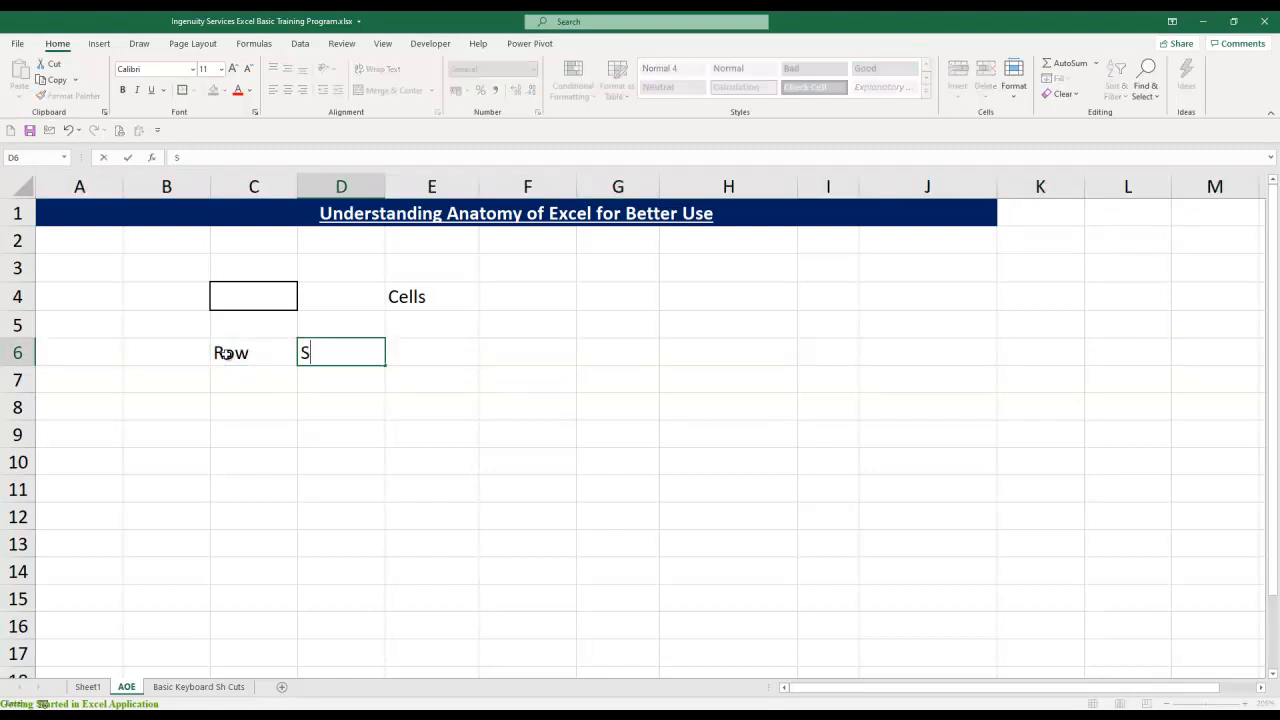
text(leep Line)
key(Return)
Enter "Standing Line" in D7 and its label "Column" in C7
key(Tab)
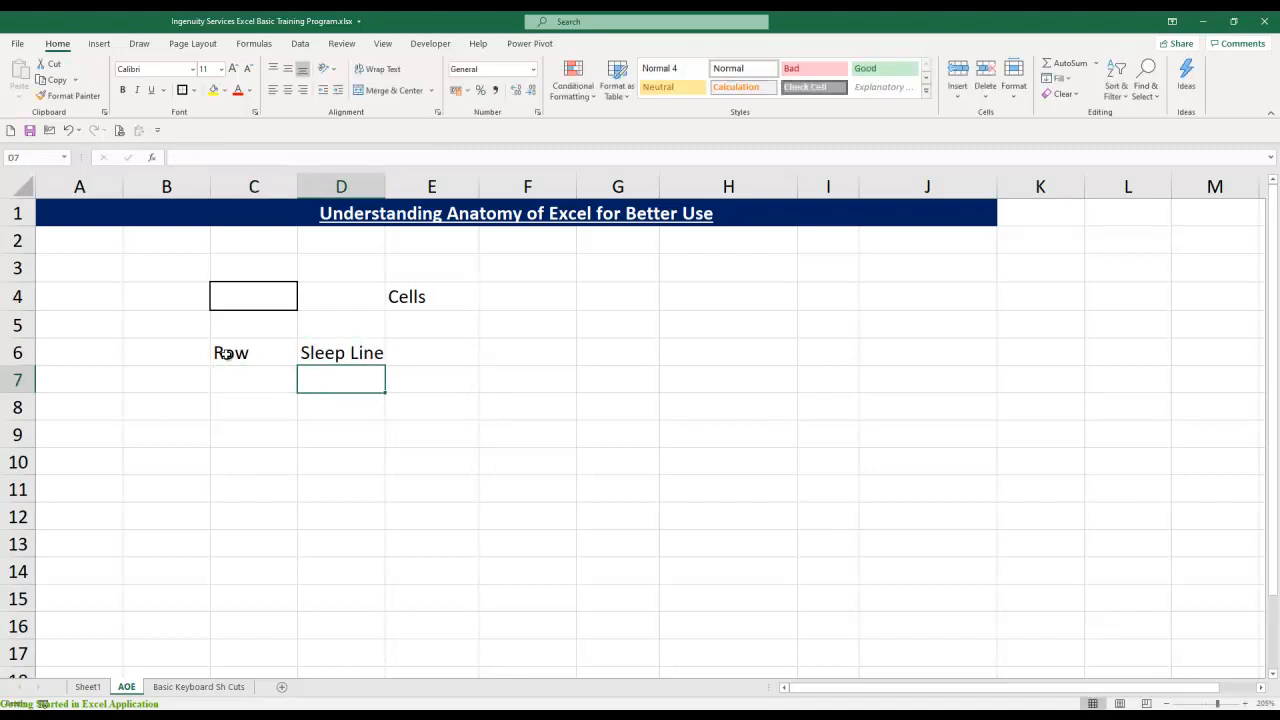
text(Standing Line)
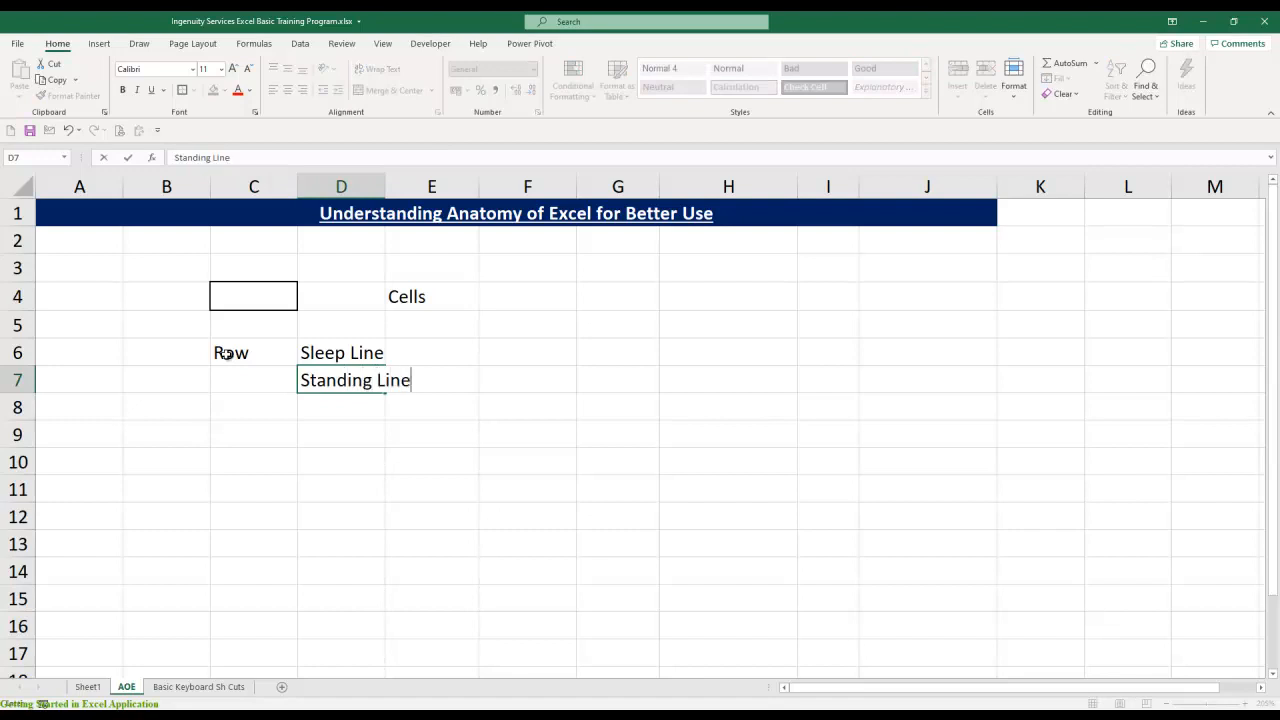
key(Return)
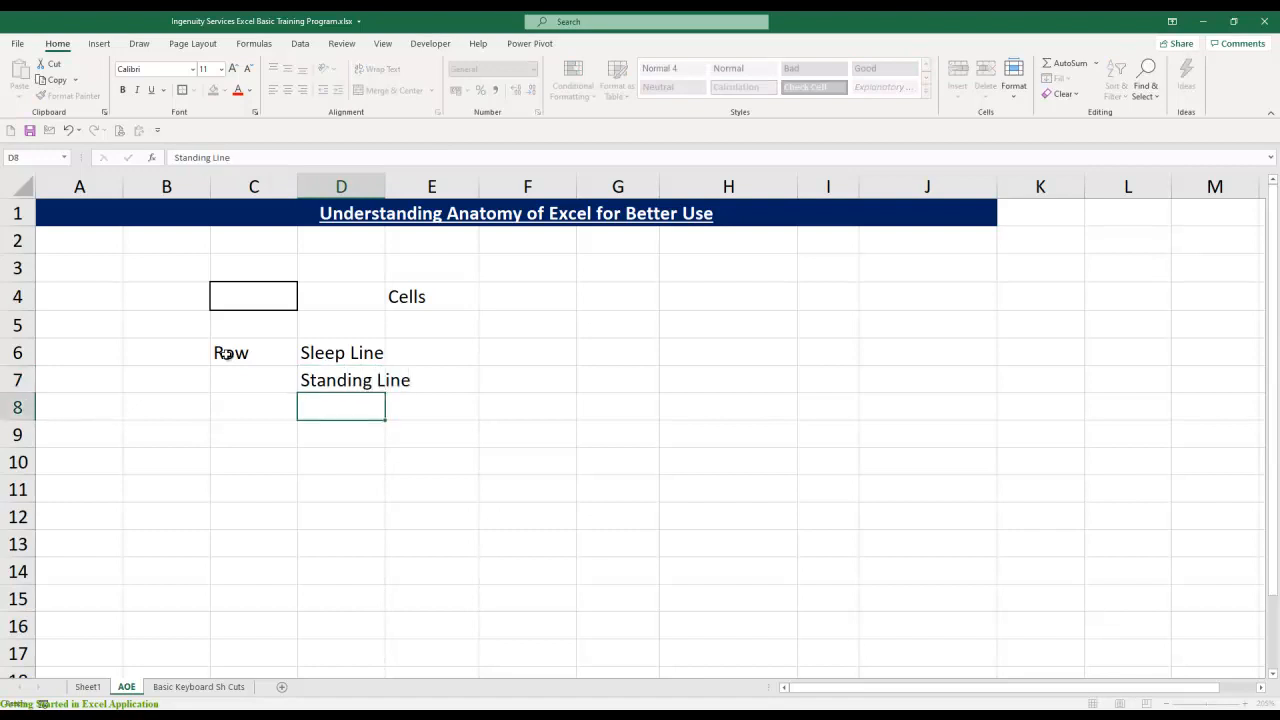
key(Up)
key(Left)
text(Column)
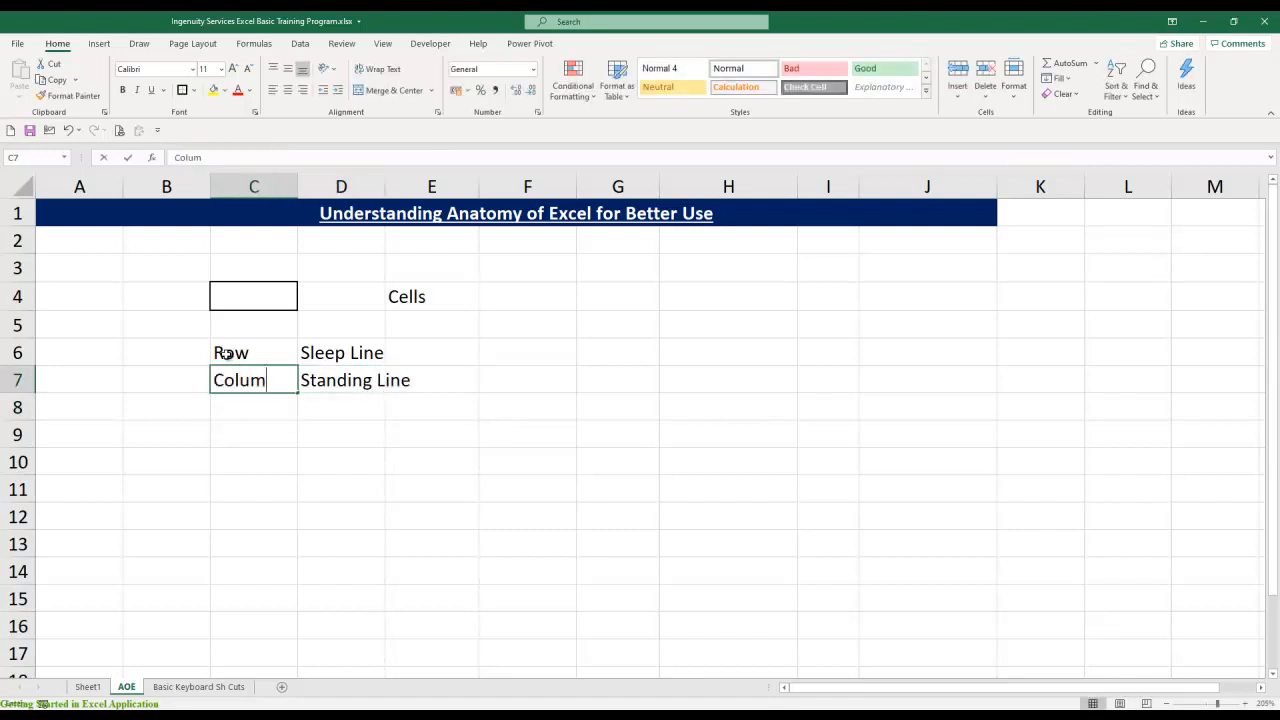
key(Return)
AutoFit column D's width to the descriptions in D6:D7
key(Up)
key(Up)
key(Right)
key(shift+Down)
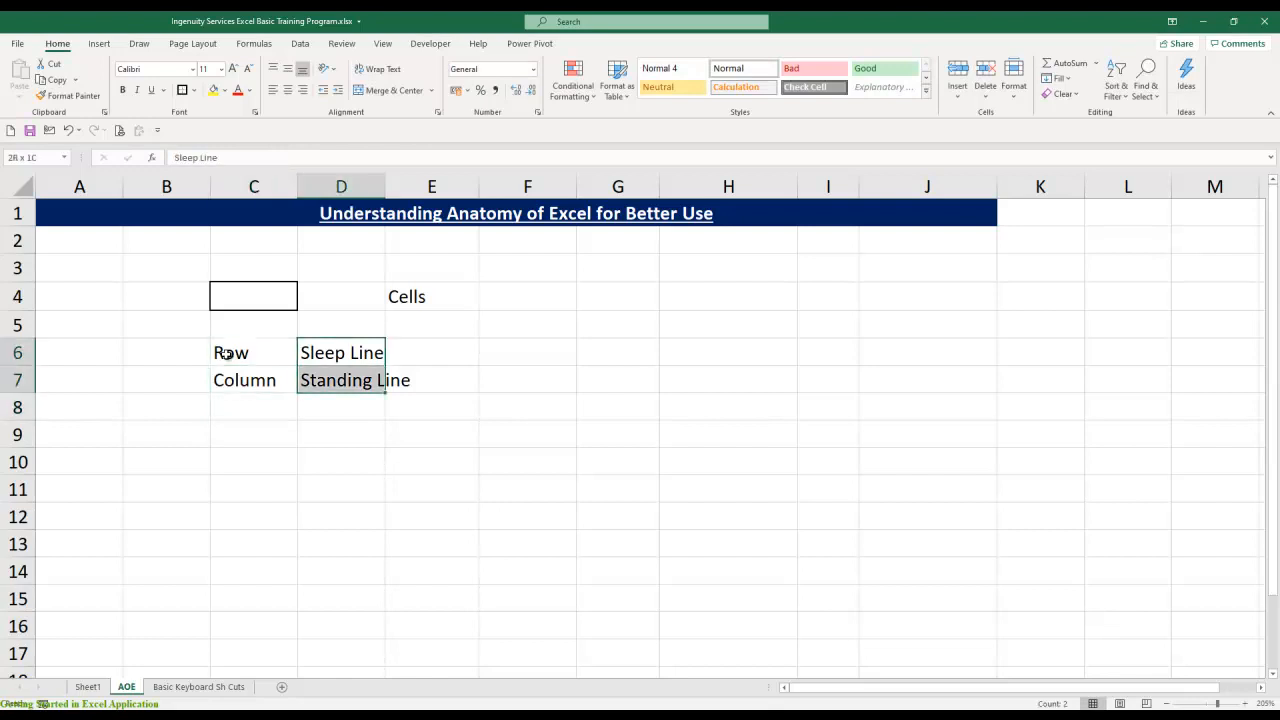
key(alt+o)
key(alt+c)
key(alt+a)
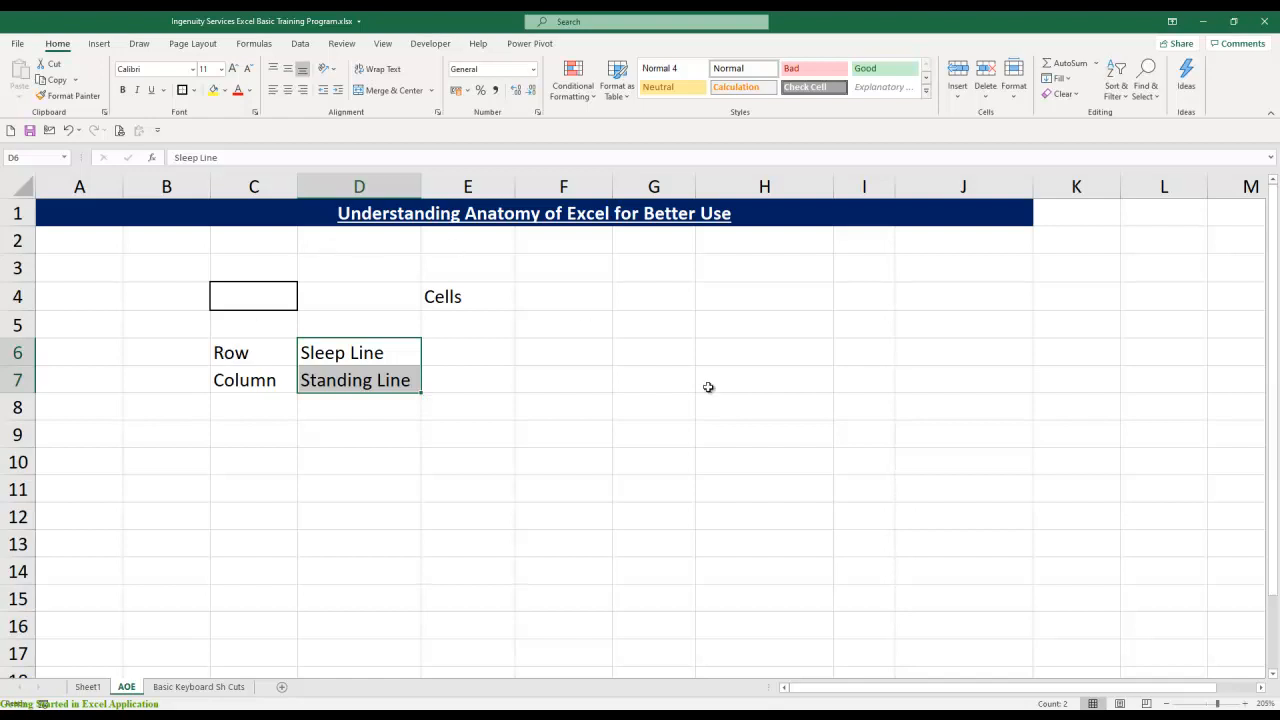
Enter the heading "Version" in G3 and the first version range "1997-2003" in G4
click(625, 273)
text(Version)
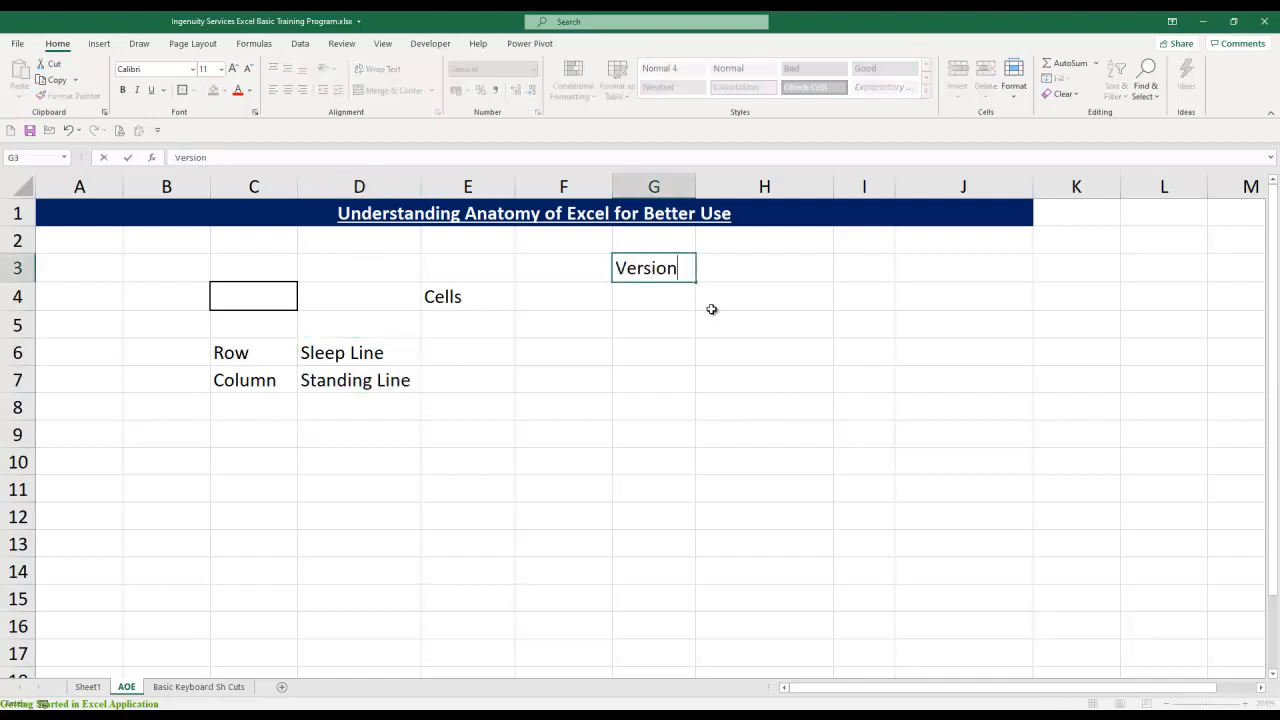
key(Return)
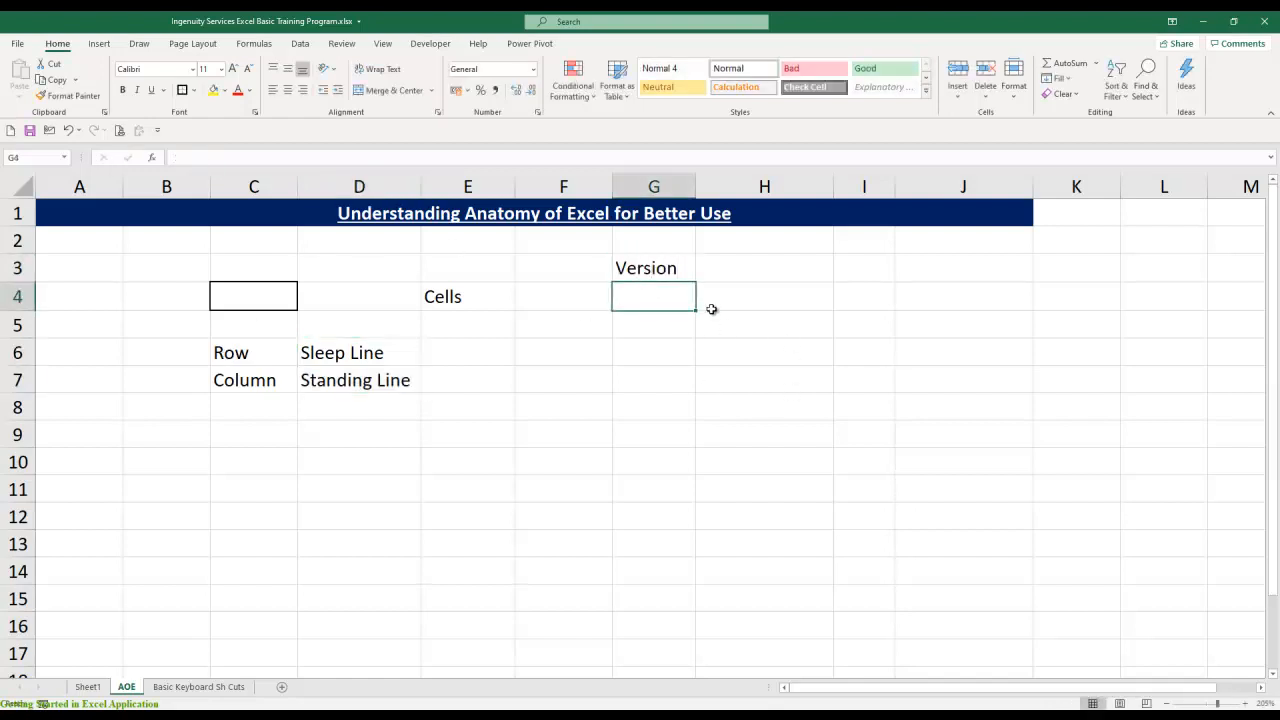
text(199-)
key(BackSpace)
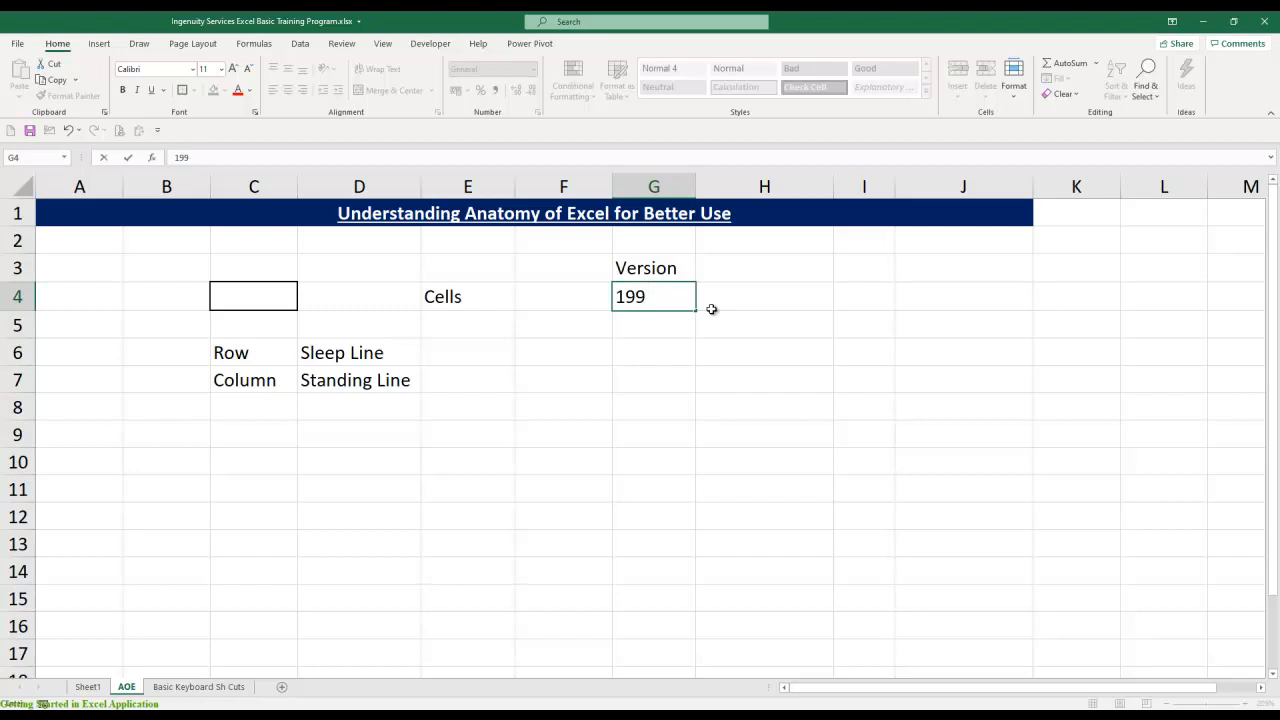
text(7-2003)
key(Return)
AutoFit column G's width to the version range in G4
key(Up)
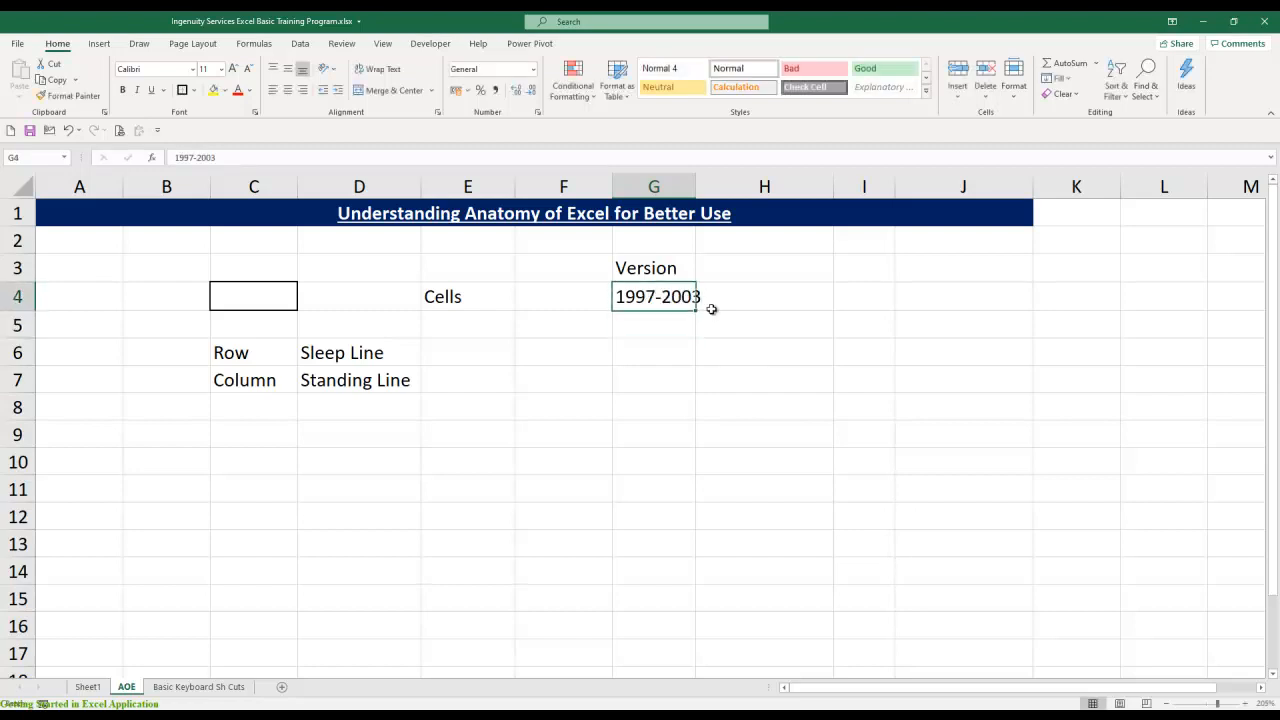
key(alt+o)
key(c)
key(a)
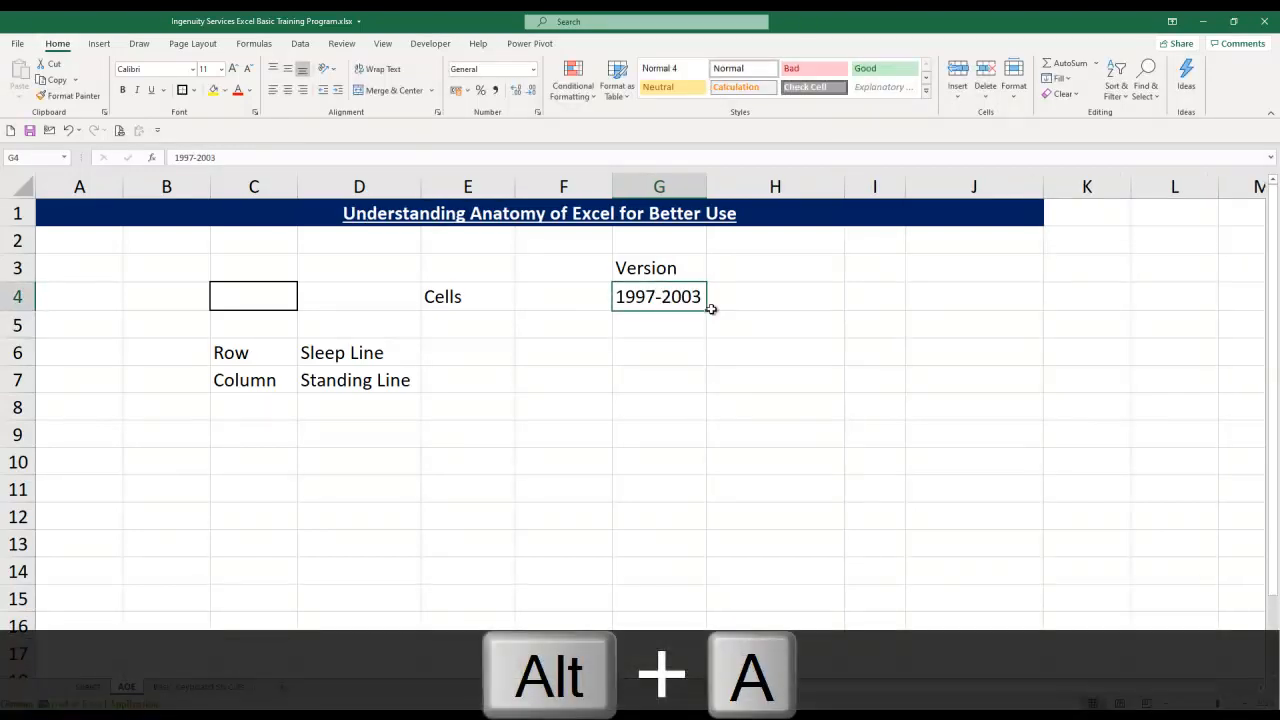
Add "2007-2019" in G5 and "Office 365" in G6 to the version list
key(Down)
text(2)
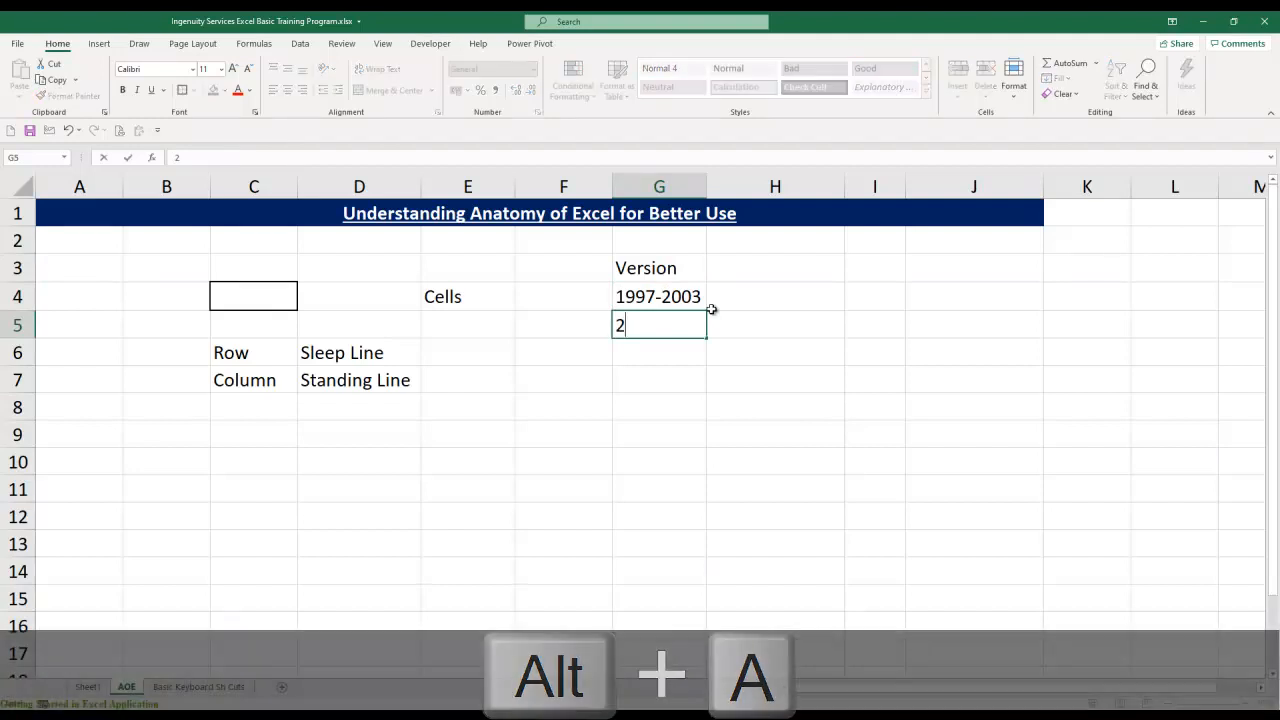
text(007-2019)
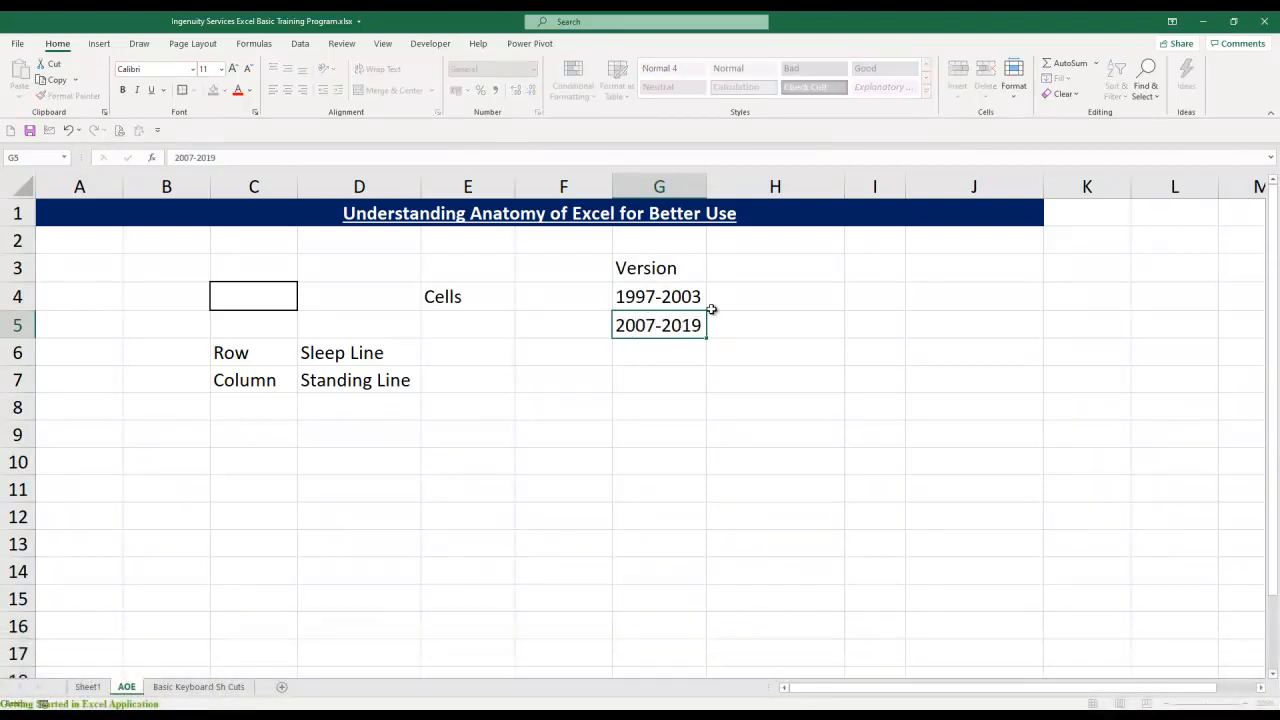
key(Return)
text(Office 365)
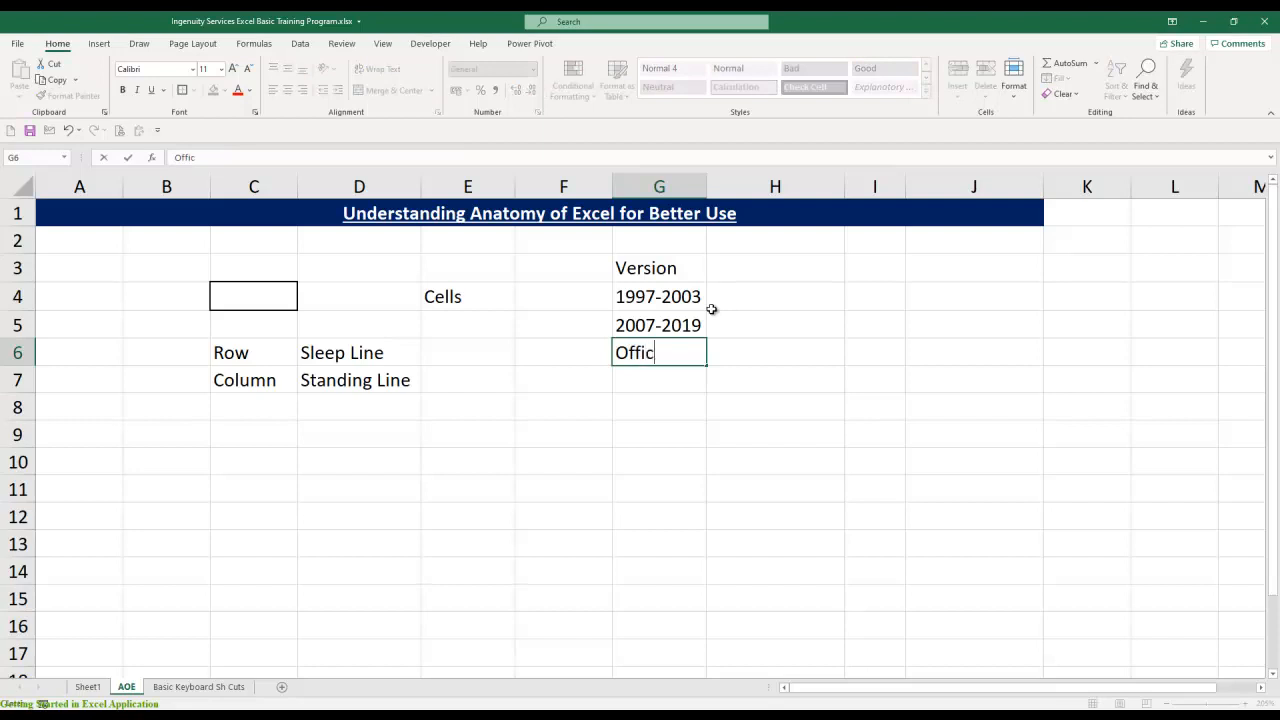
key(Return)
Enter the headings "Rows" in H3 and "Column" in I3 beside the Version heading
key(Up)
key(Up)
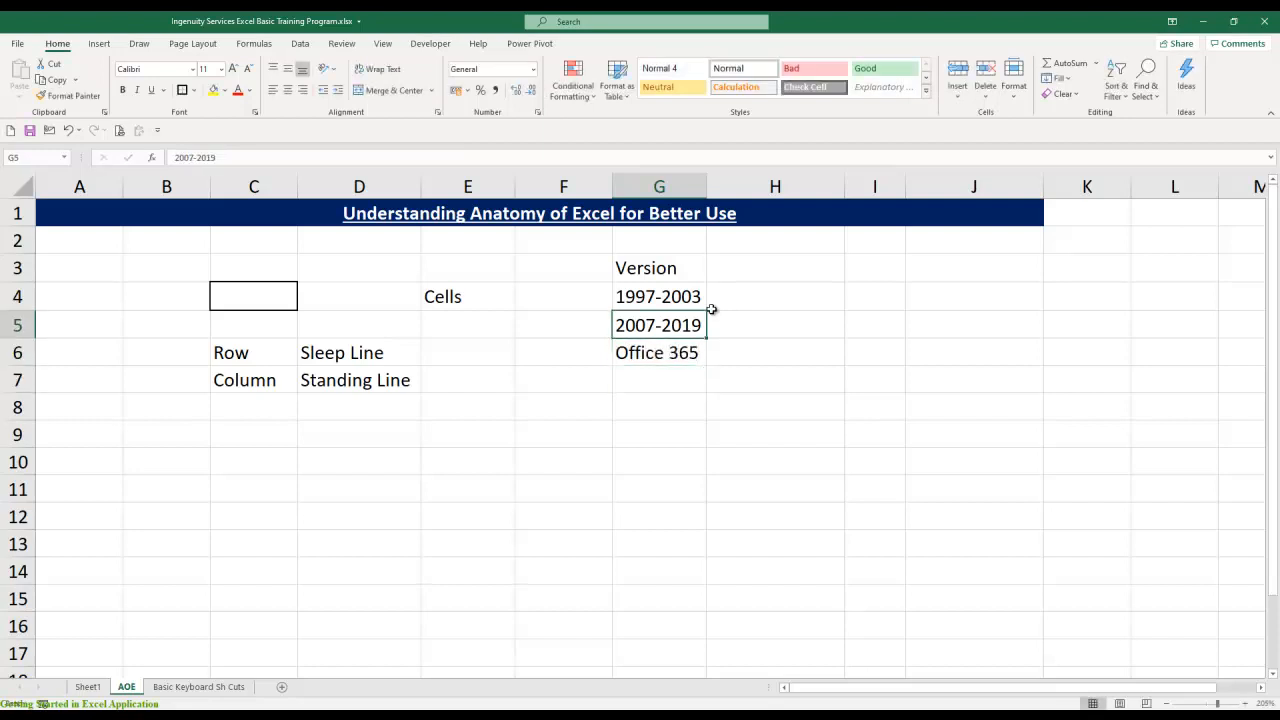
key(Up)
key(Up)
key(Right)
text(Rows)
key(Tab)
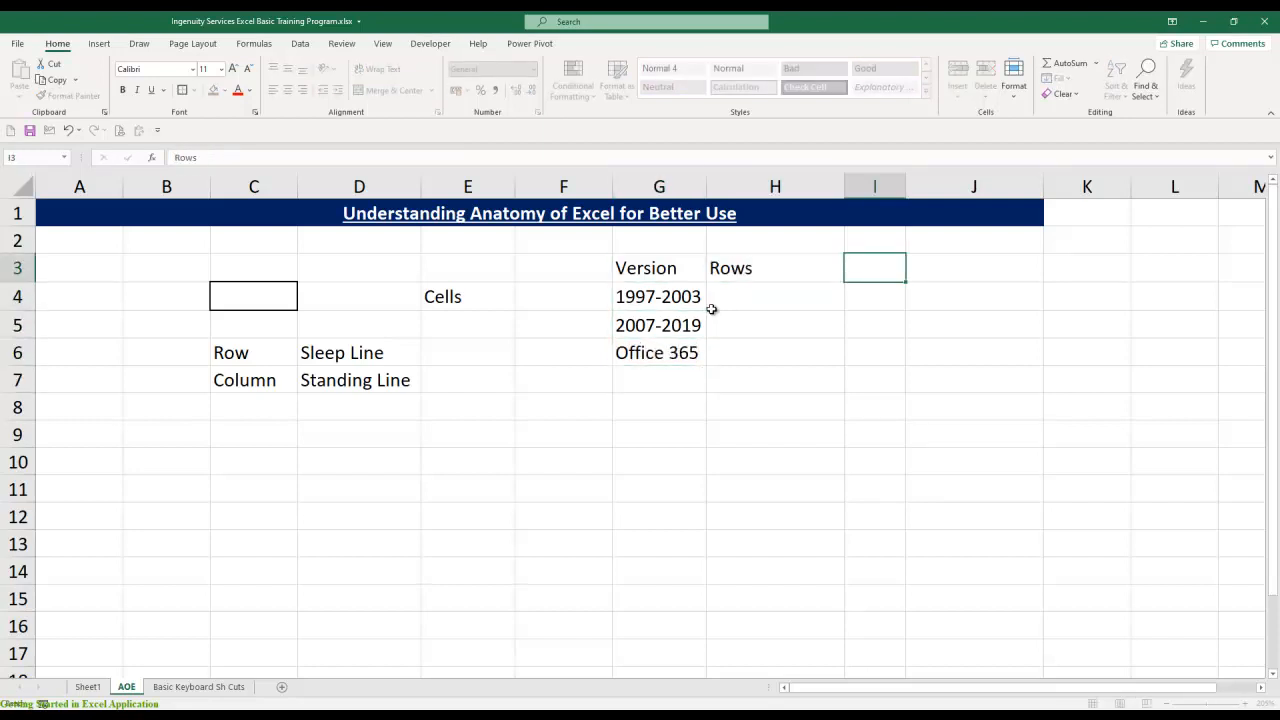
text(Column)
key(Return)
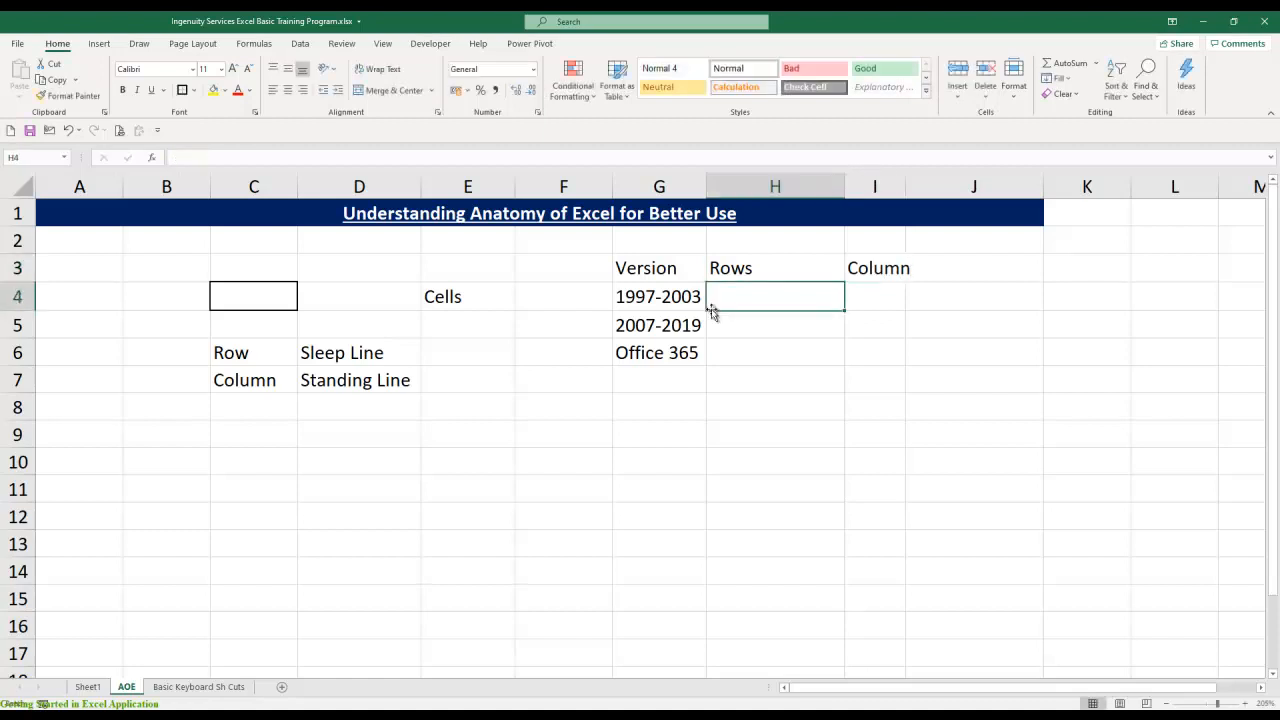
Fill in the 1997-2003 limits with 65536 under Rows and 256 under Column
text(65536)
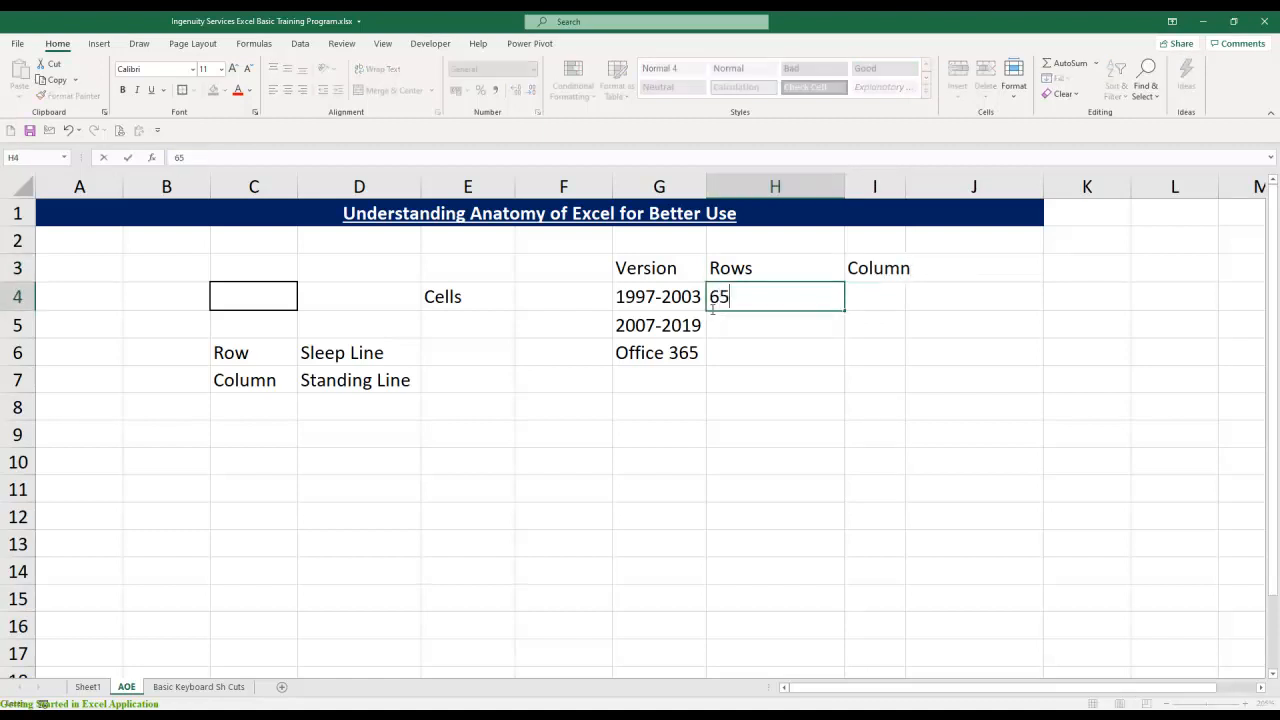
key(Tab)
text(256)
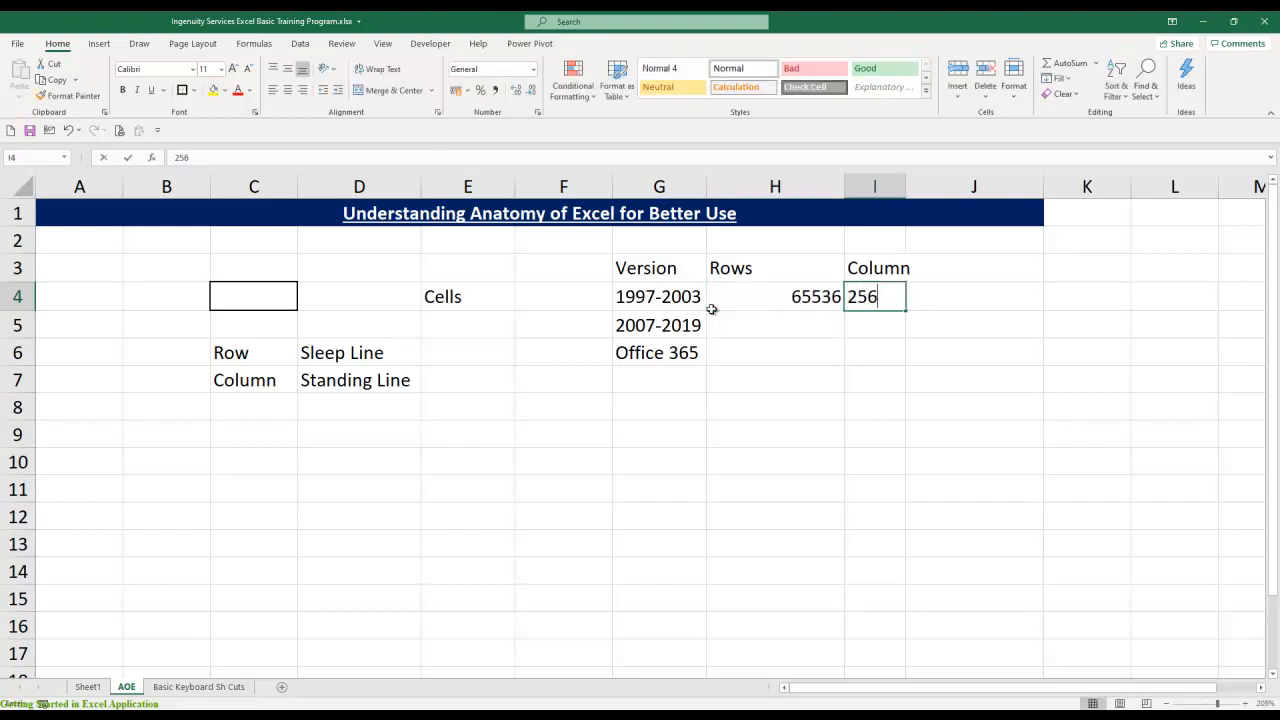
key(Return)
AutoFit the widths of columns H and I to the contents of H3:I4
key(Up)
key(Up)
key(shift+Right)
key(shift+Down)
key(alt+o)
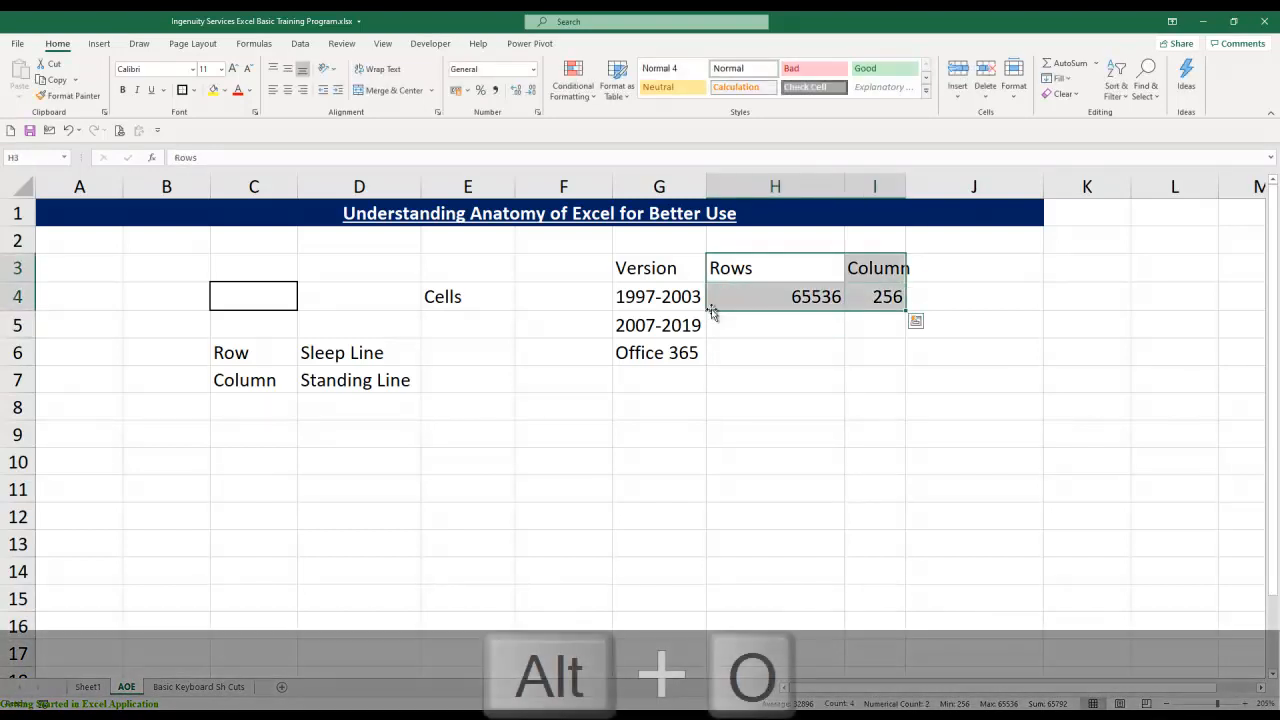
key(c)
key(a)
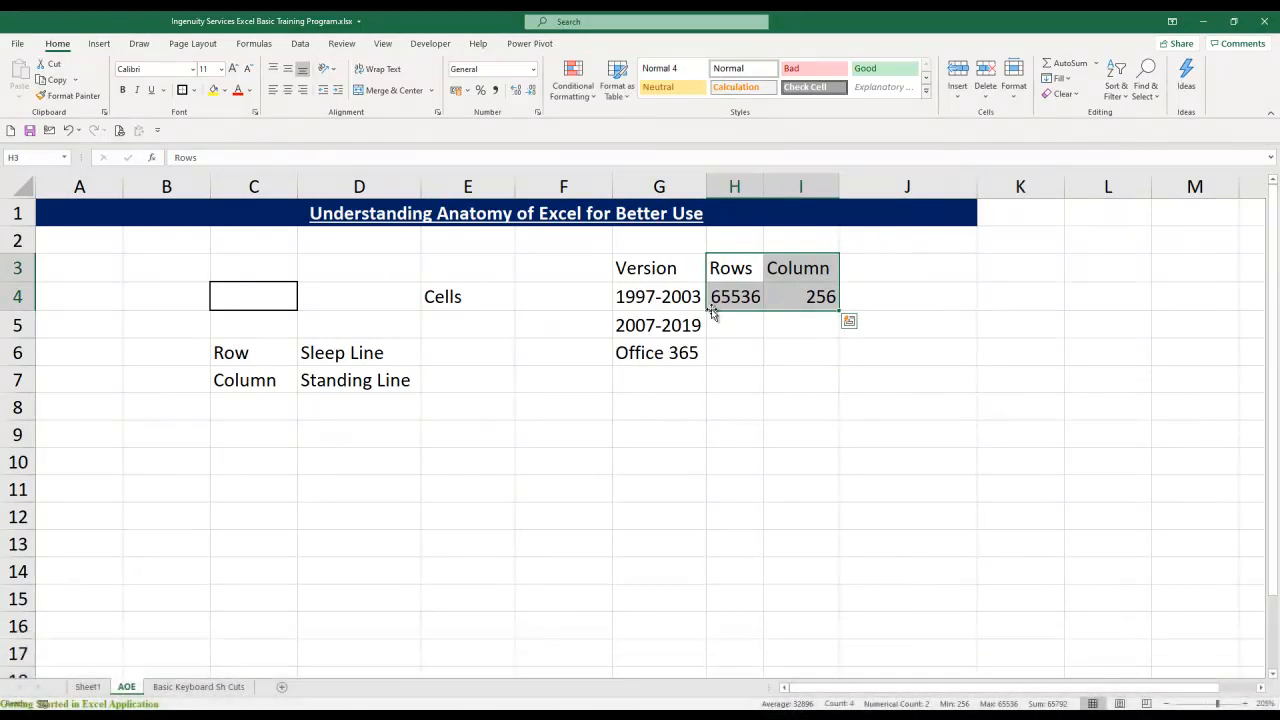
Fill in the 2007-2019 limits with 1048576 under Rows and 16384 under Column
key(Down)
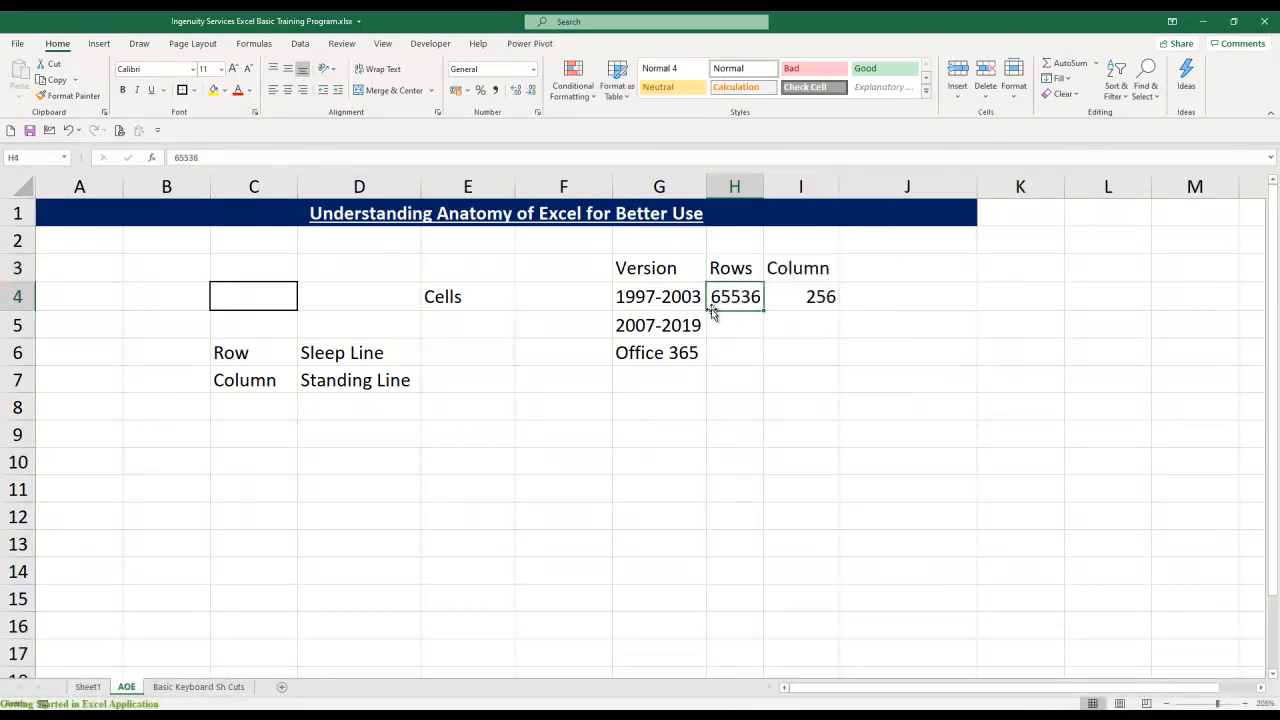
key(Down)
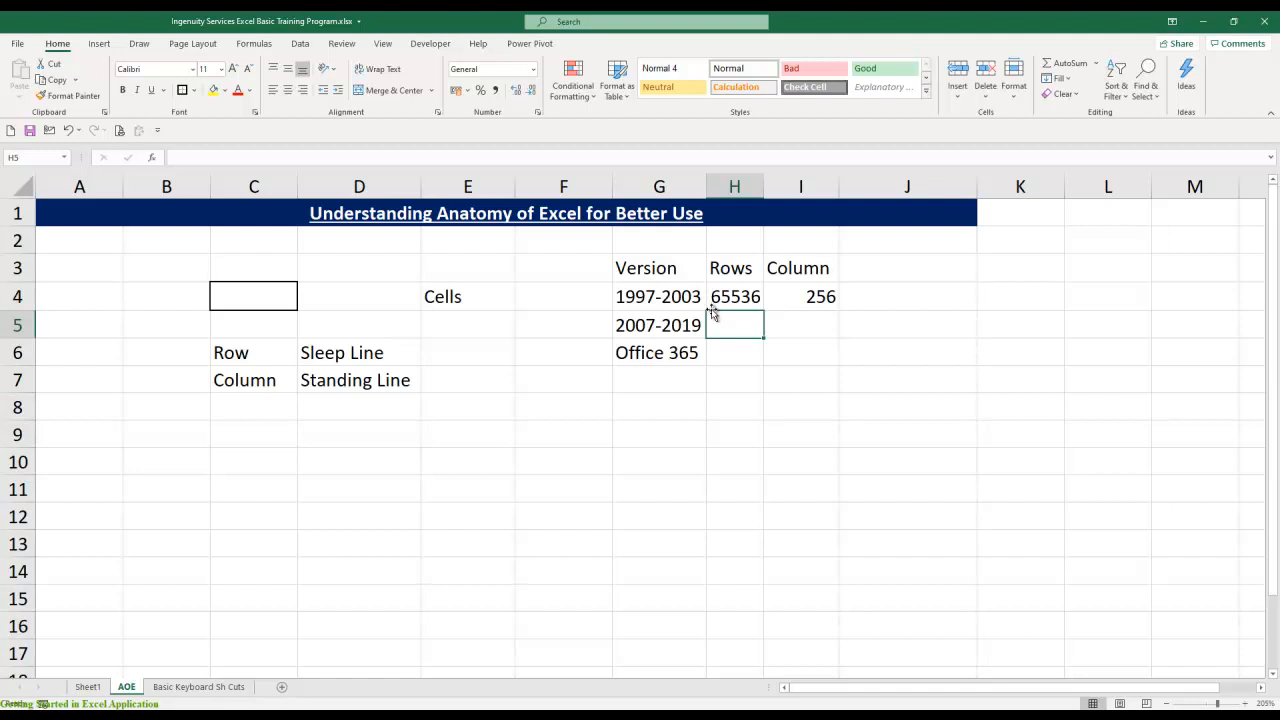
text(10485)
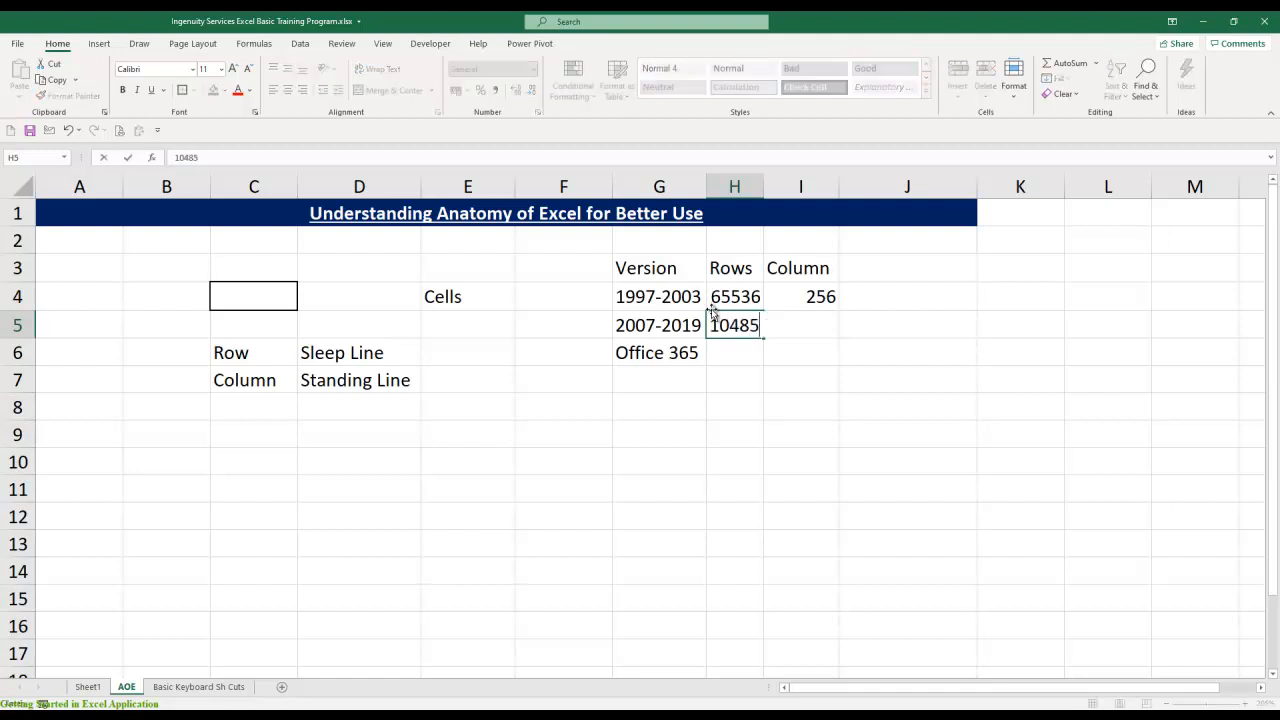
text(76)
key(Return)
key(Up)
key(Right)
text(1)
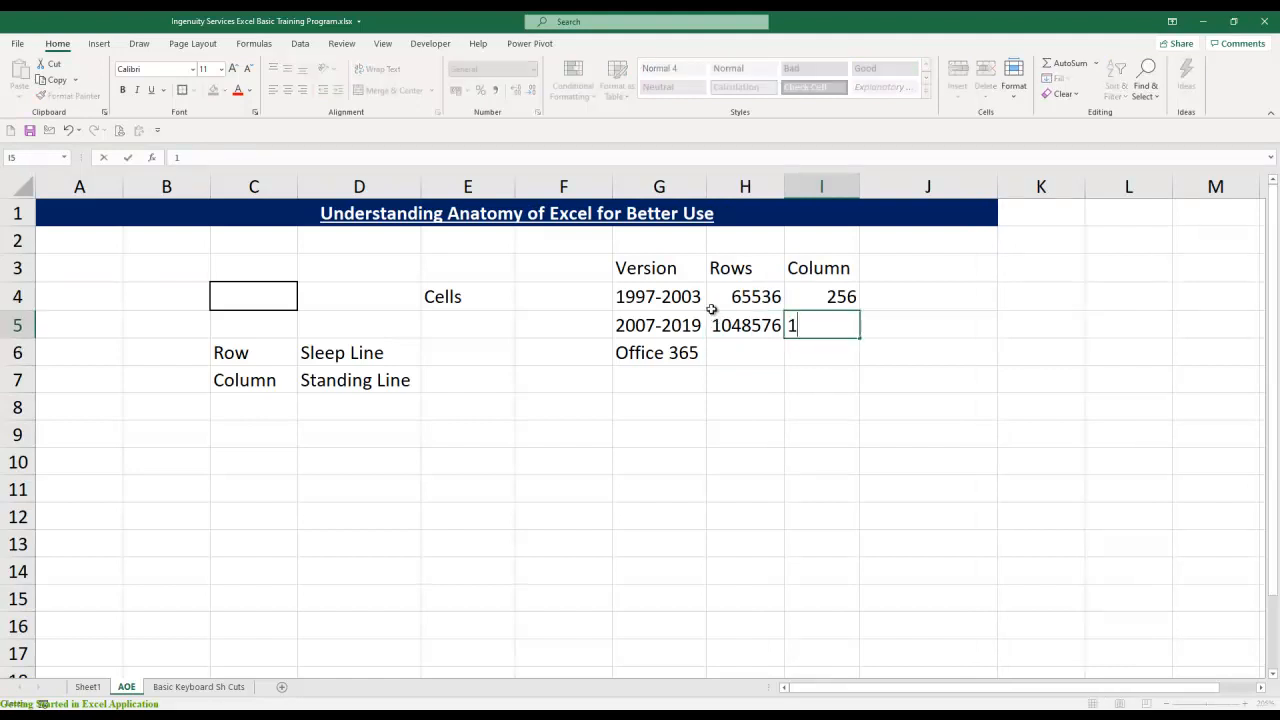
text(6384)
key(Return)
Fill the 2007-2019 row and column limits from H5:I5 down into the Office 365 row
click(713, 313)
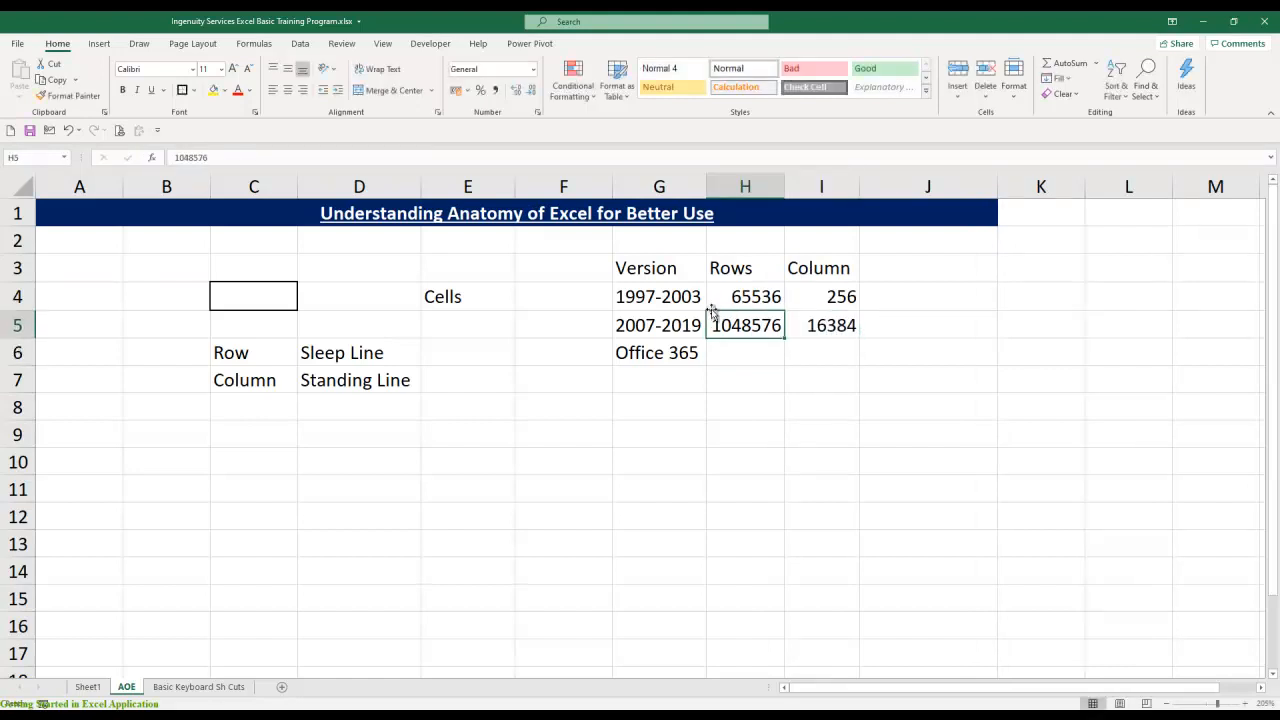
key(shift+Right)
key(shift+Down)
key(ctrl+d)
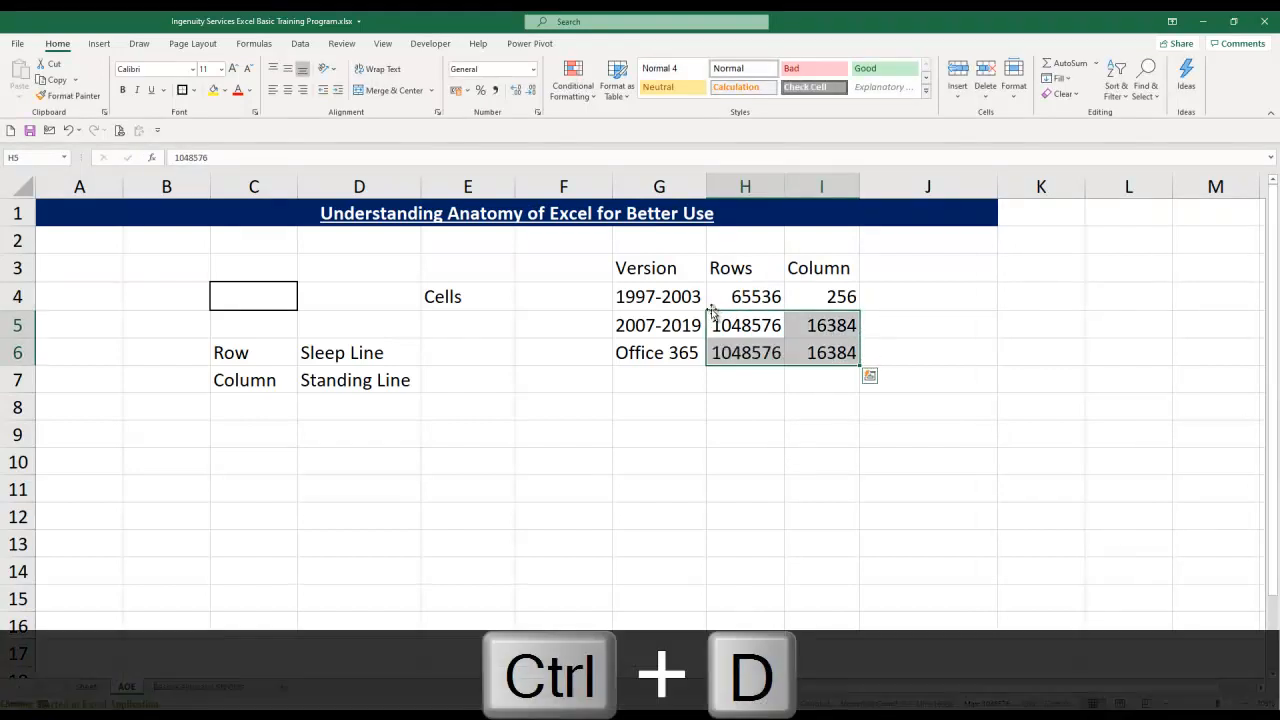
click(862, 484)
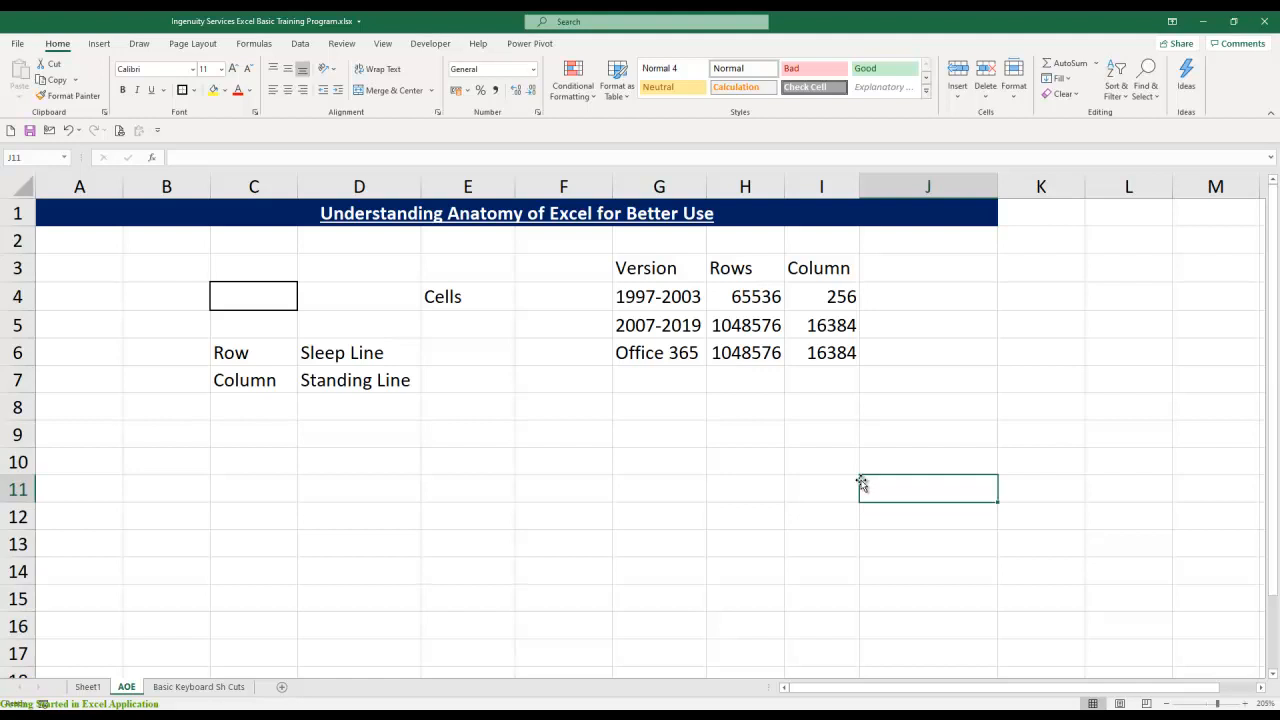
Enter "Single Sheet" in J4 beside the 1997-2003 limits
click(947, 293)
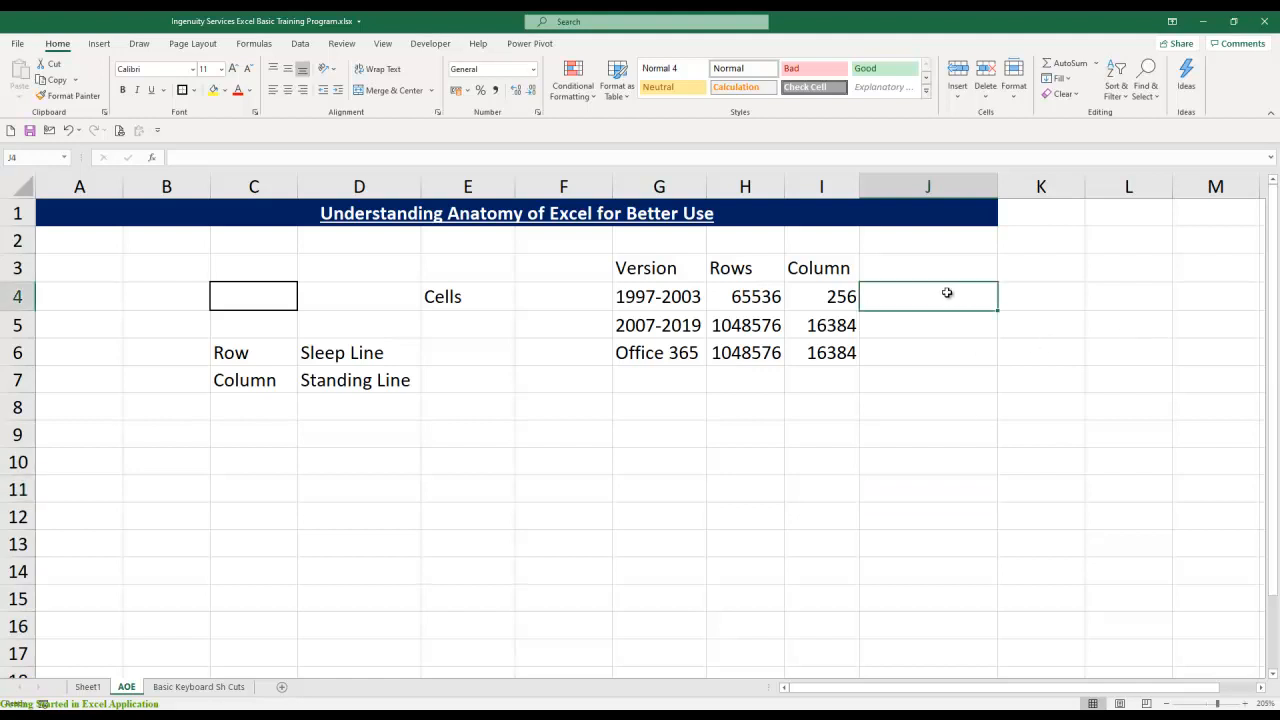
text(Sheets)
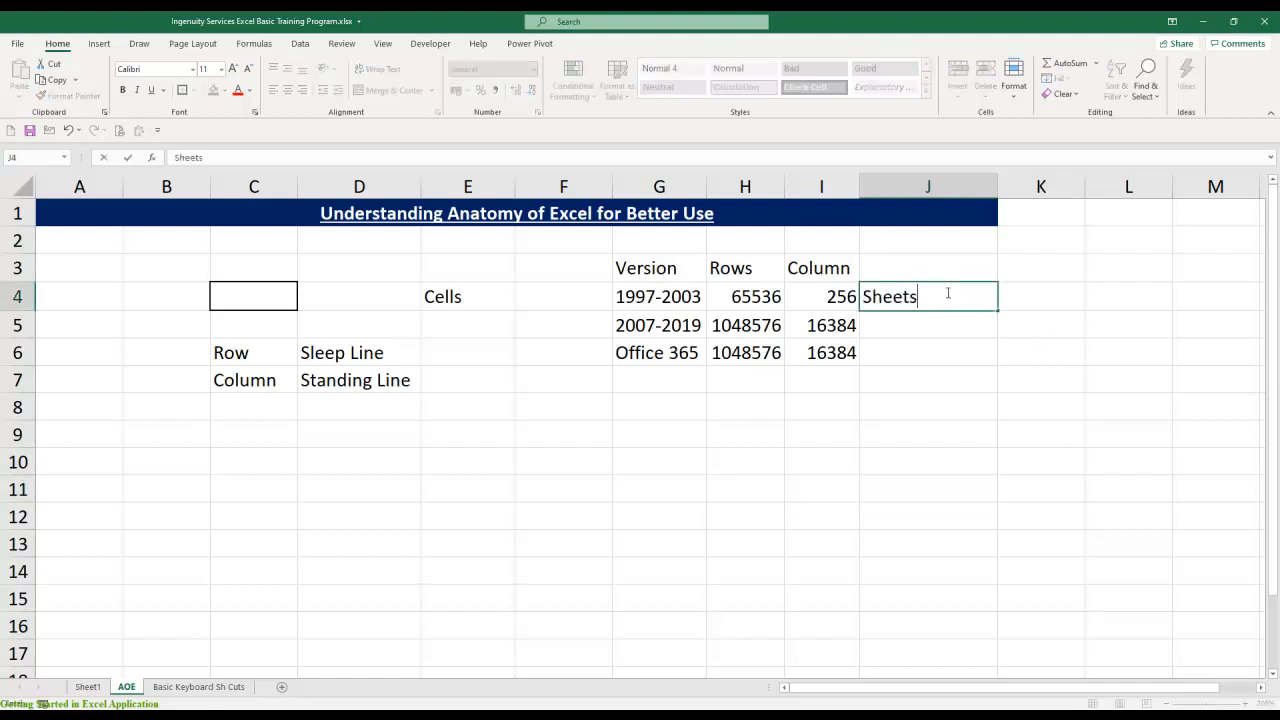
key(BackSpace)
key(BackSpace)
key(BackSpace)
key(BackSpace)
key(BackSpace)
text(ingle Sheet)
key(Return)
Fill the "Single Sheet" note from J4 down through J6
click(946, 293)
key(shift+Down)
key(shift+Down)
key(ctrl+d)
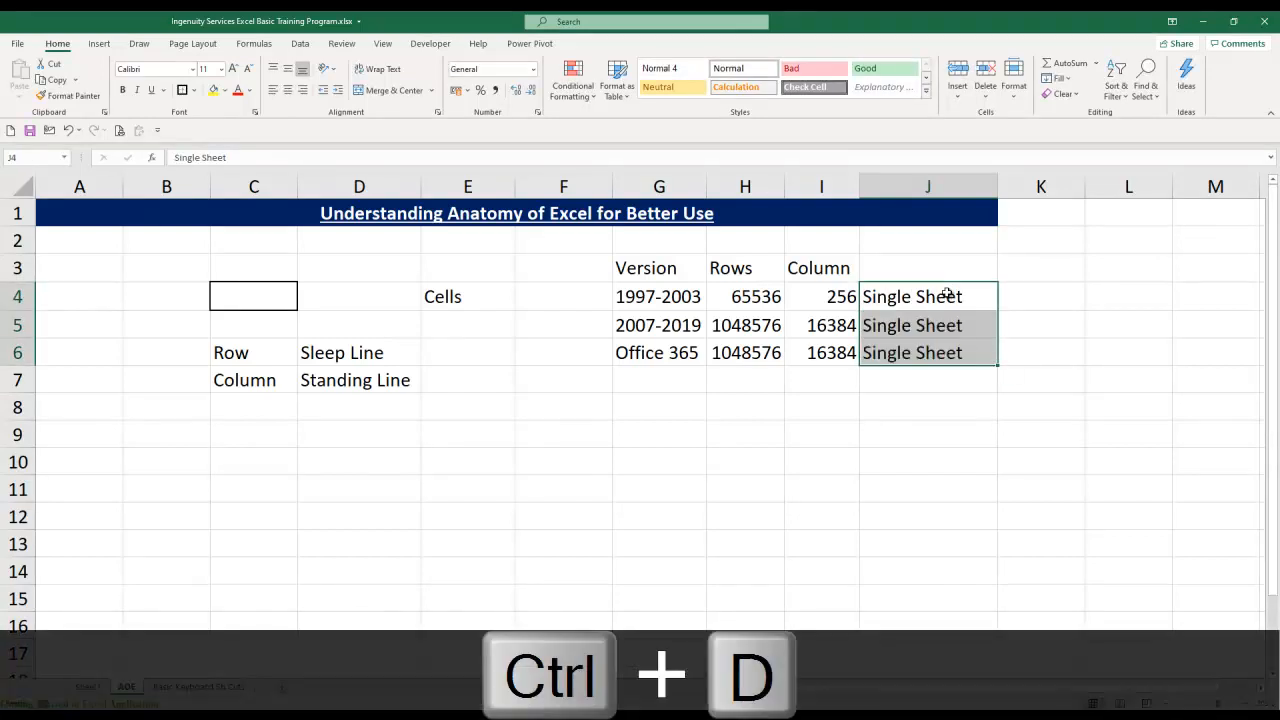
key(Up)
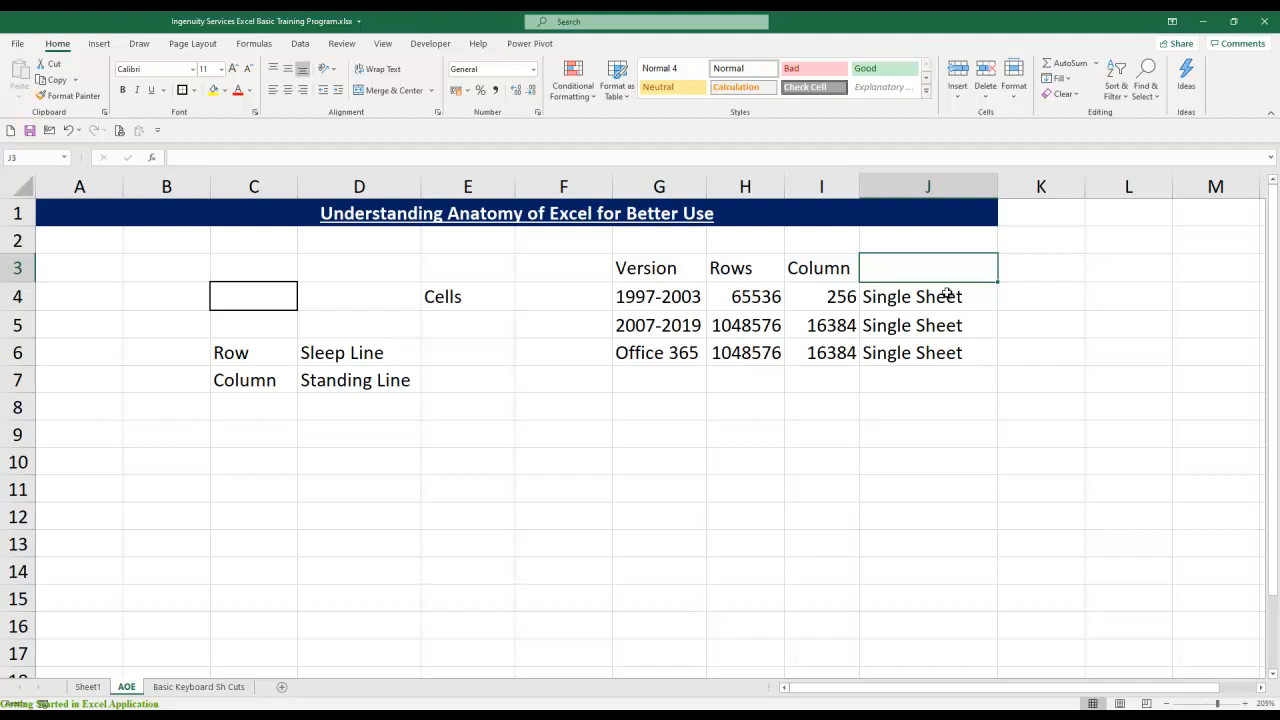
Add a save note below the version table with "Save" in G9 and "File Tab --> Save" in I9
click(647, 434)
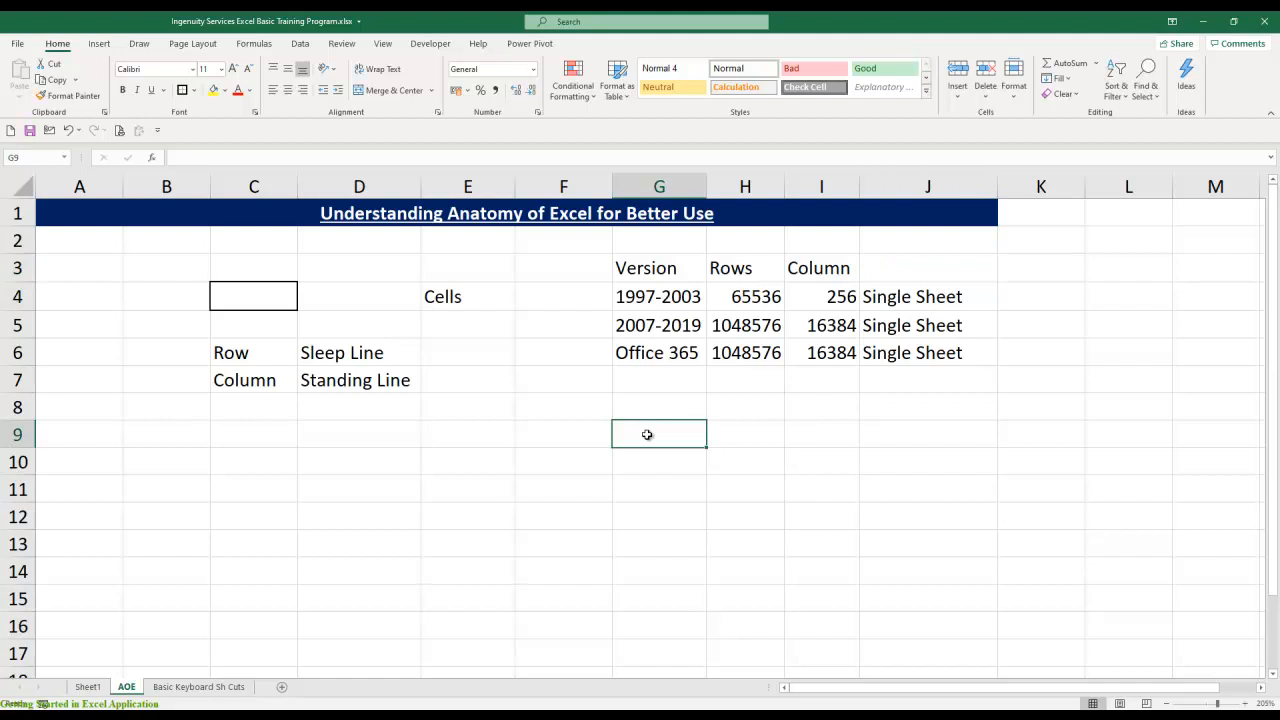
text(Save)
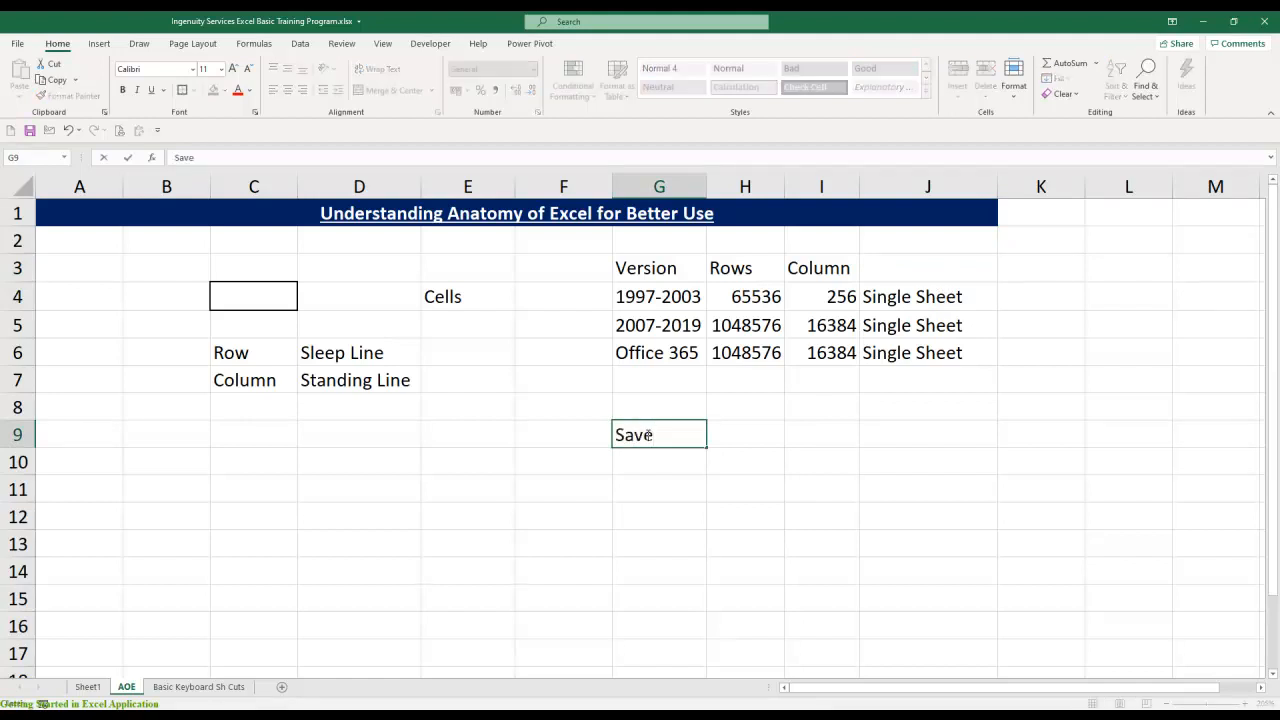
key(Tab)
key(Tab)
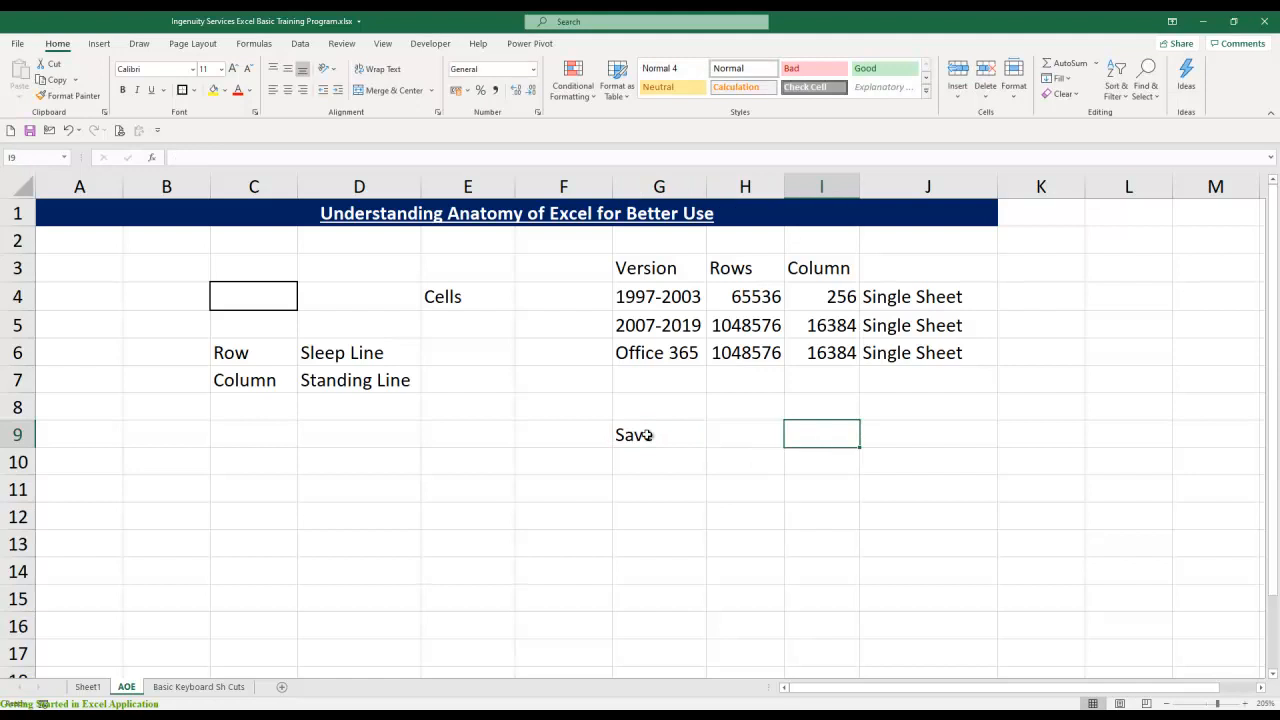
text(File Table)
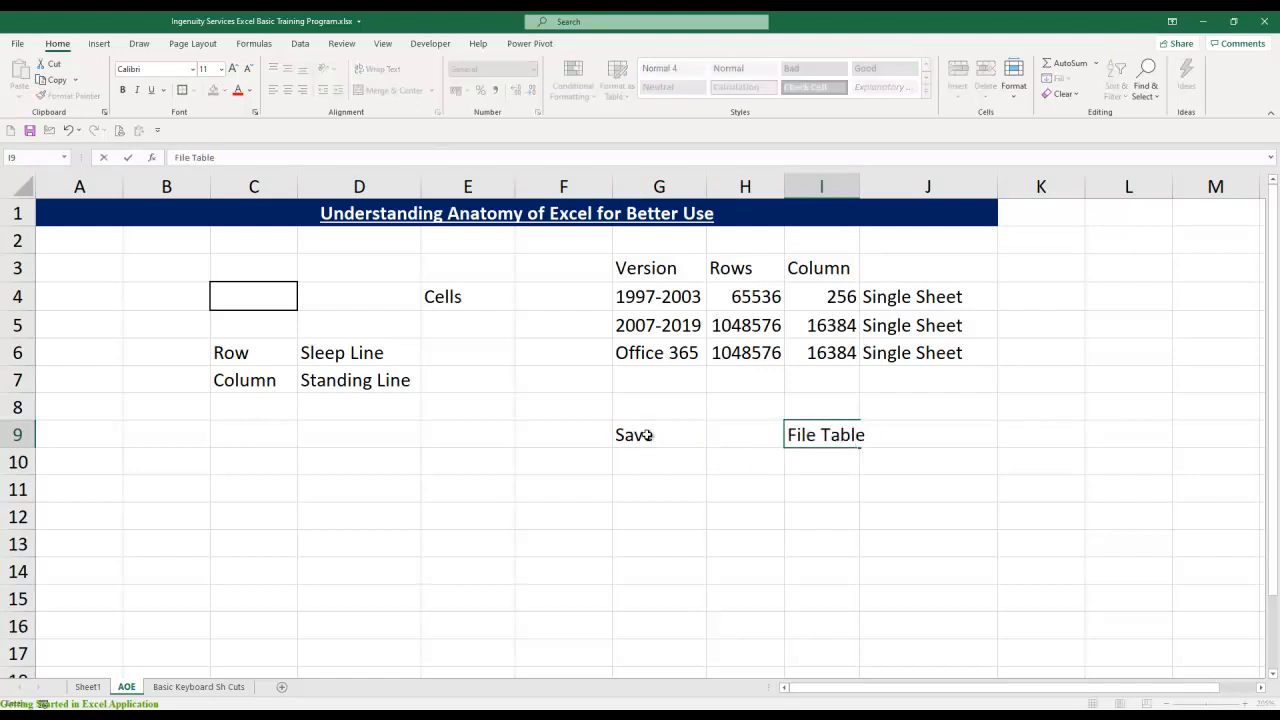
key(BackSpace)
key(BackSpace)
text(--> Save)
key(Return)
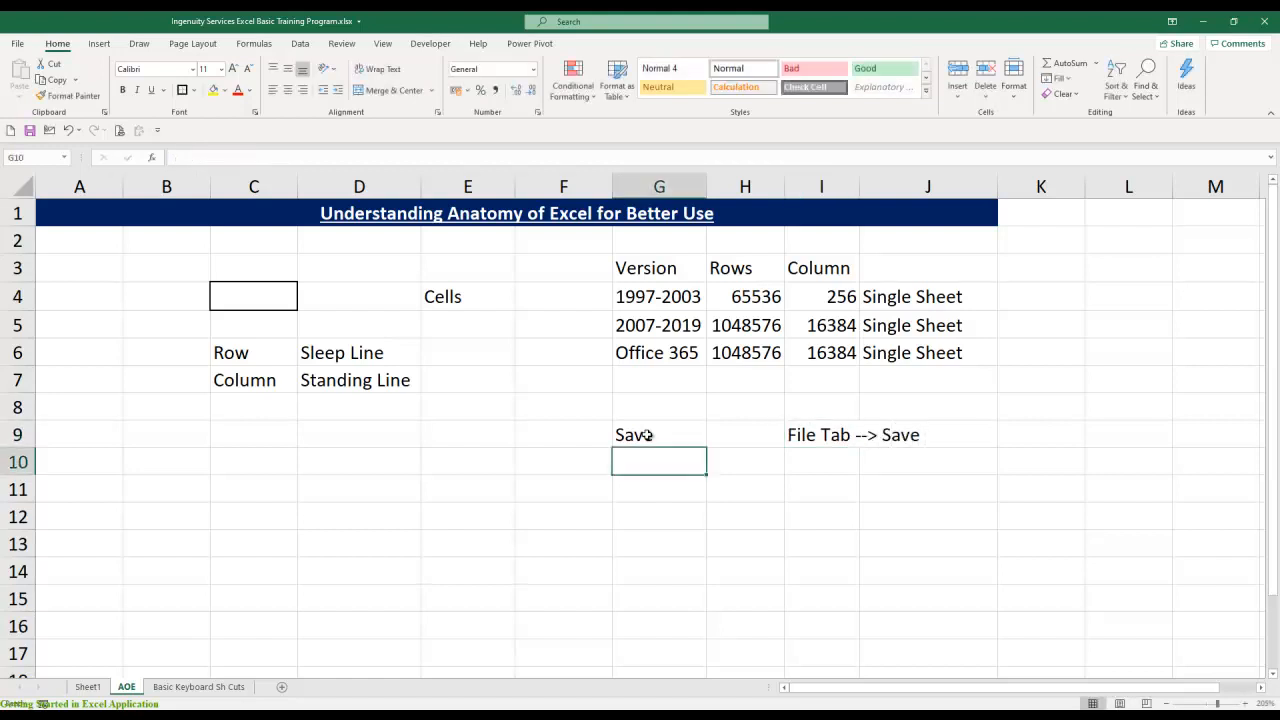
Enter the label "Keybo Sh Cut" in G10 and the shortcut "Ctrl S" in I10
text(Key o)
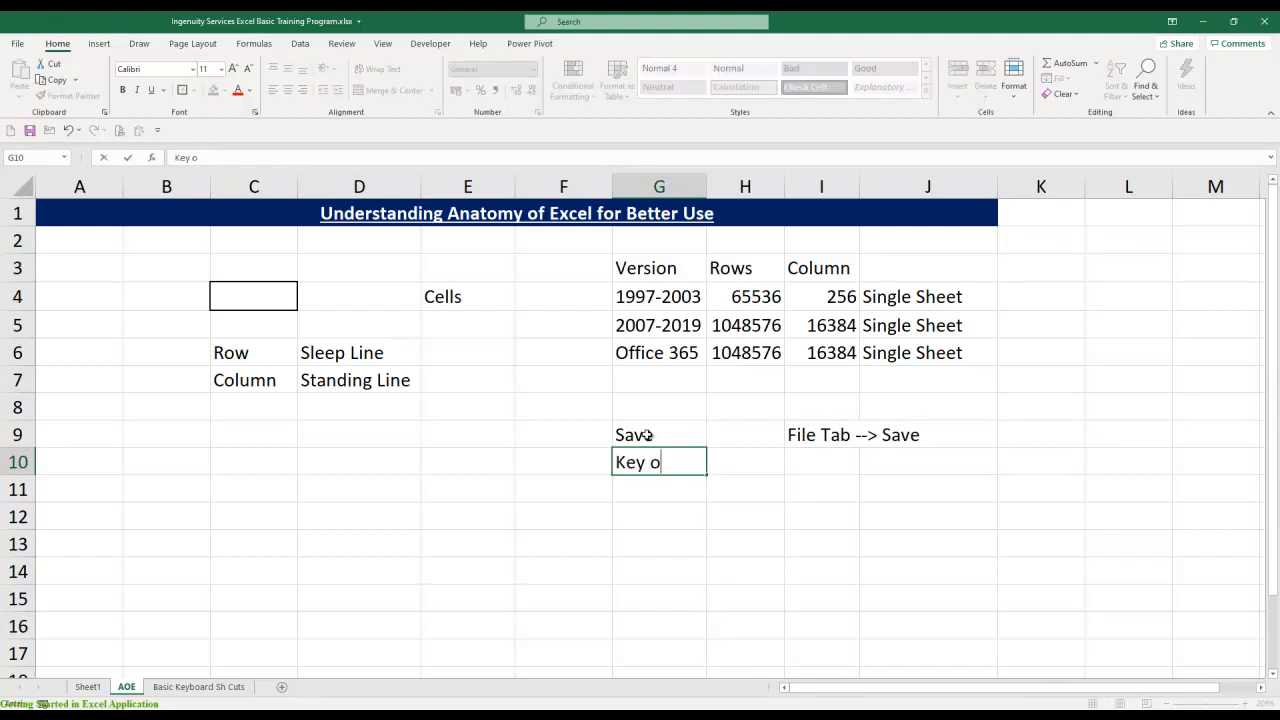
key(BackSpace)
key(BackSpace)
text(bo Sh Cut)
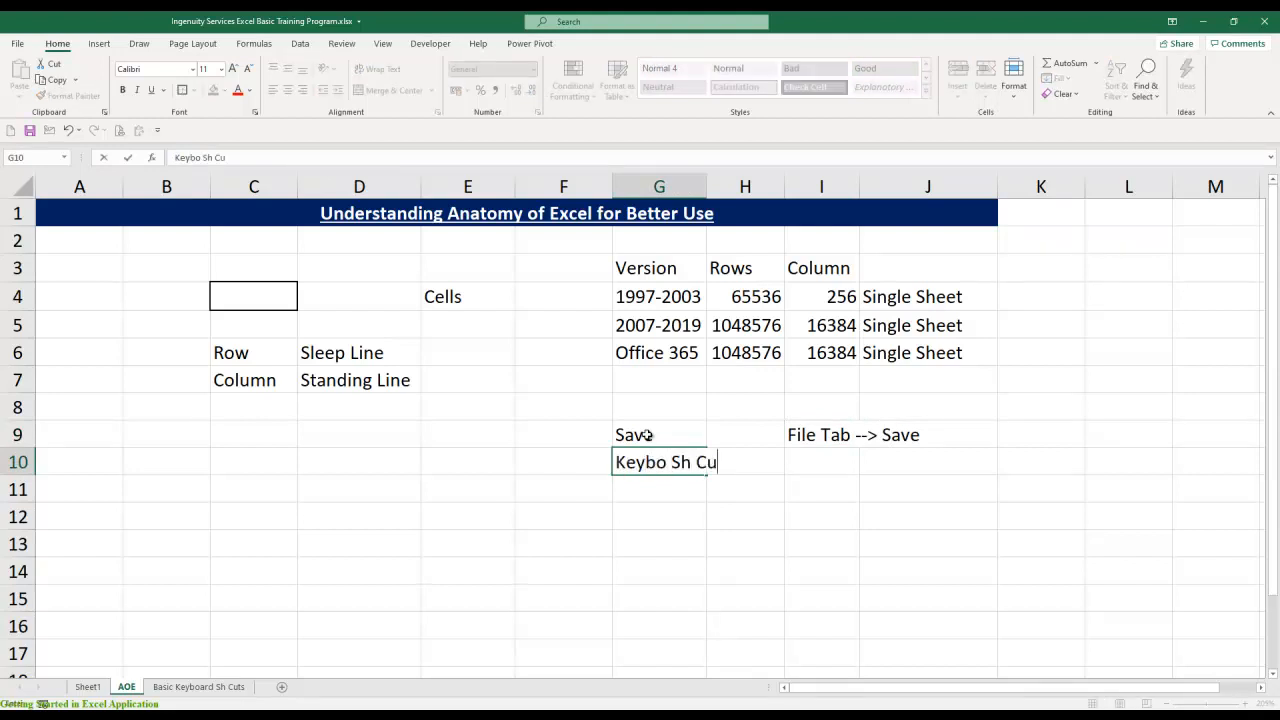
key(Tab)
key(Tab)
text(Ctrl S)
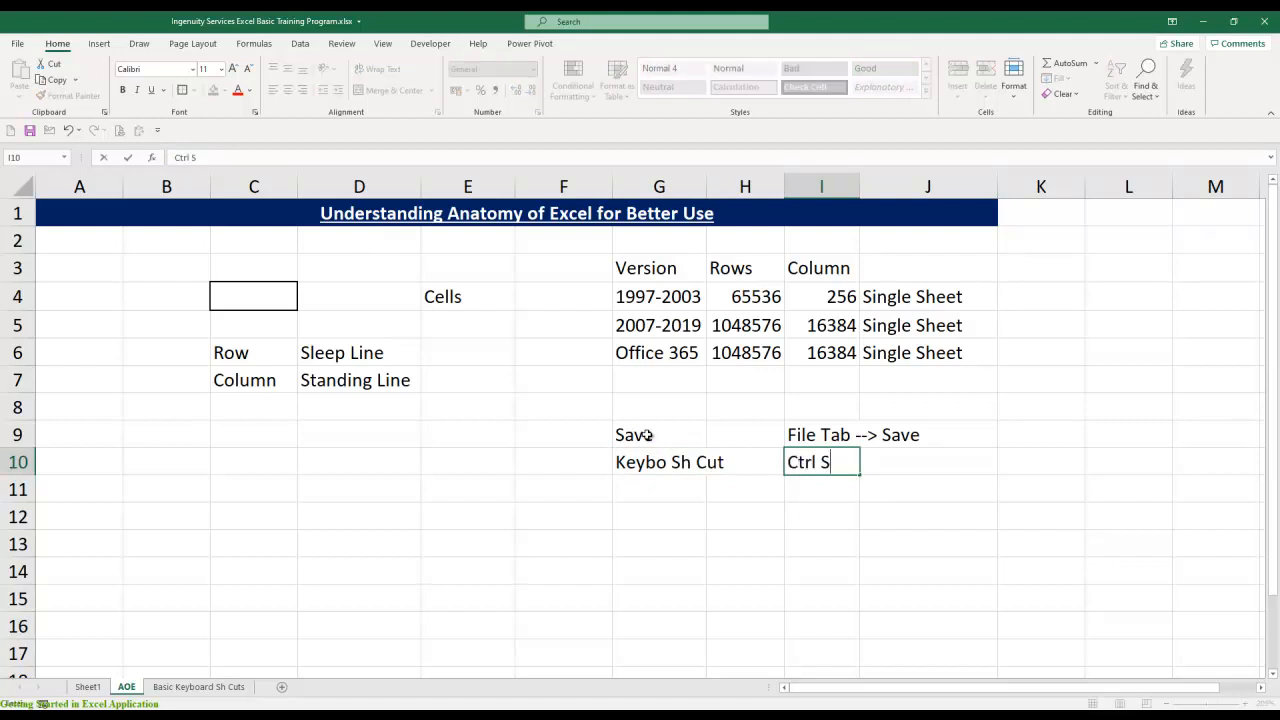
key(Return)
AutoFit the width of column G to the contents of G10
key(Up)
key(alt+o)
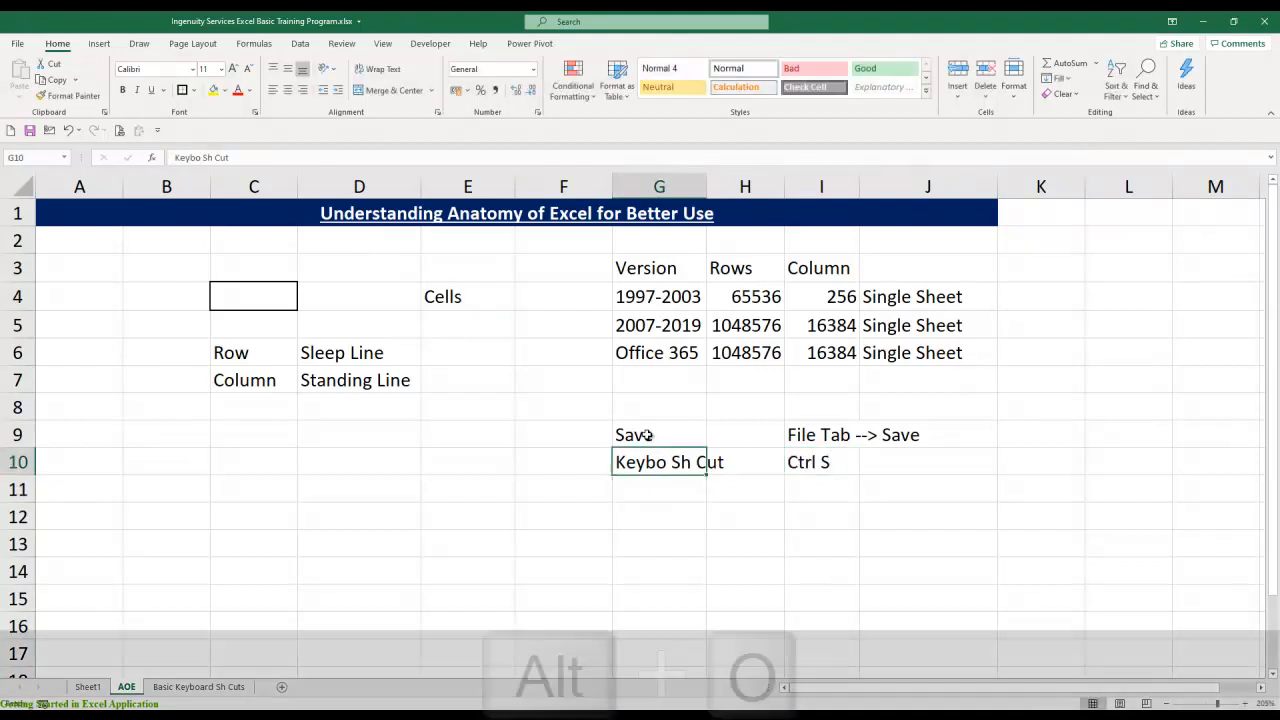
key(alt+c)
key(alt+a)
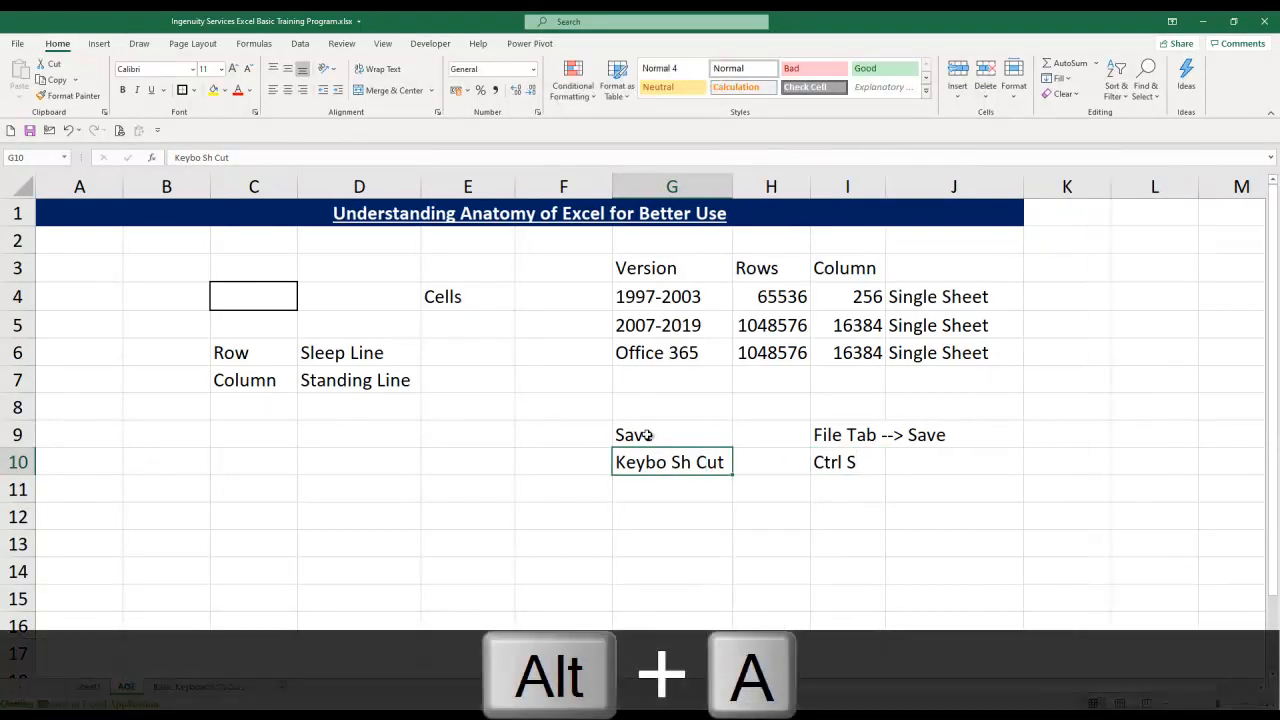
Enter the label "Save as" in G12, leaving row 11 blank below the save notes
key(Down)
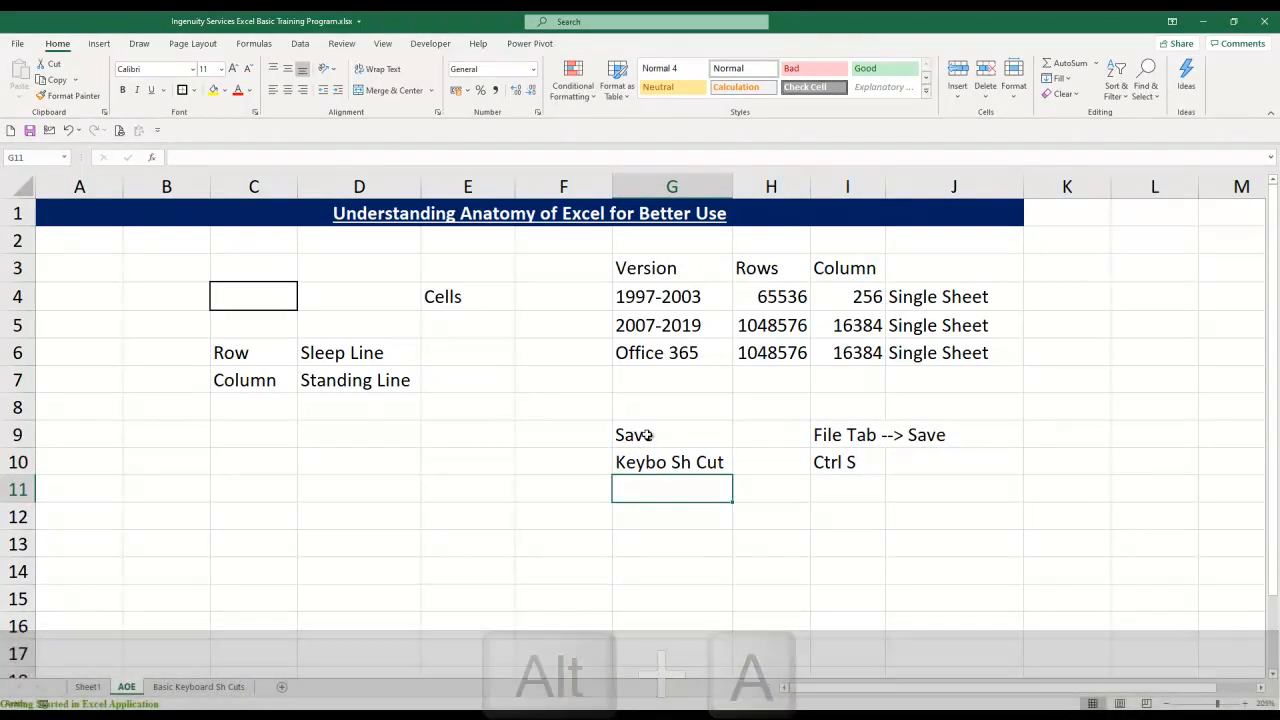
key(Right)
key(Right)
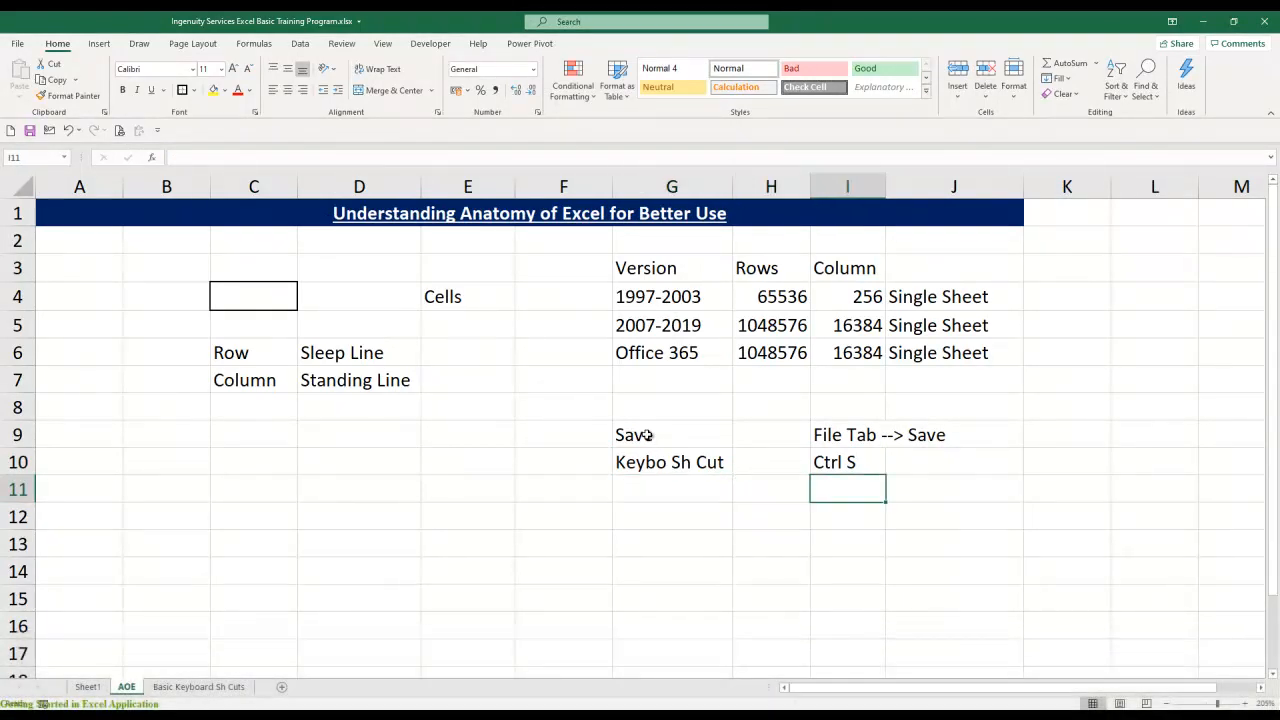
key(Left)
key(Left)
key(Down)
text(Save as)
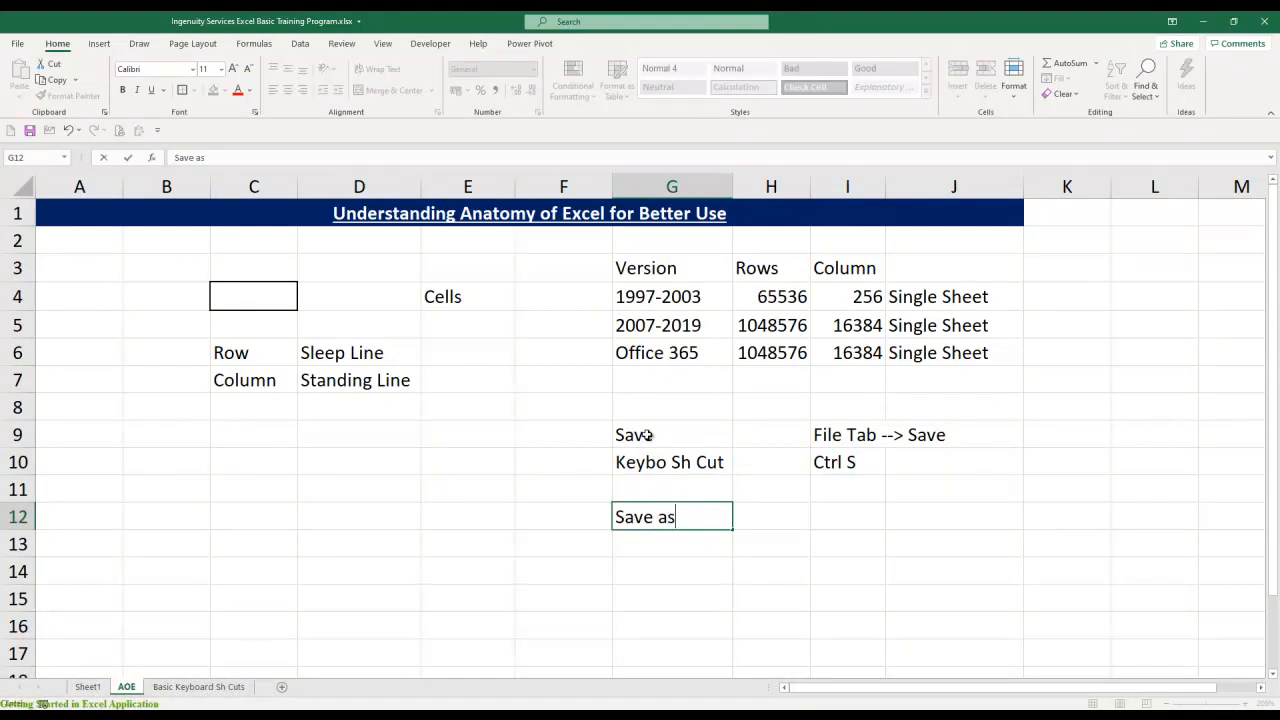
Enter the path "File Tab --> Save" in I12 for the Save as entry
key(Tab)
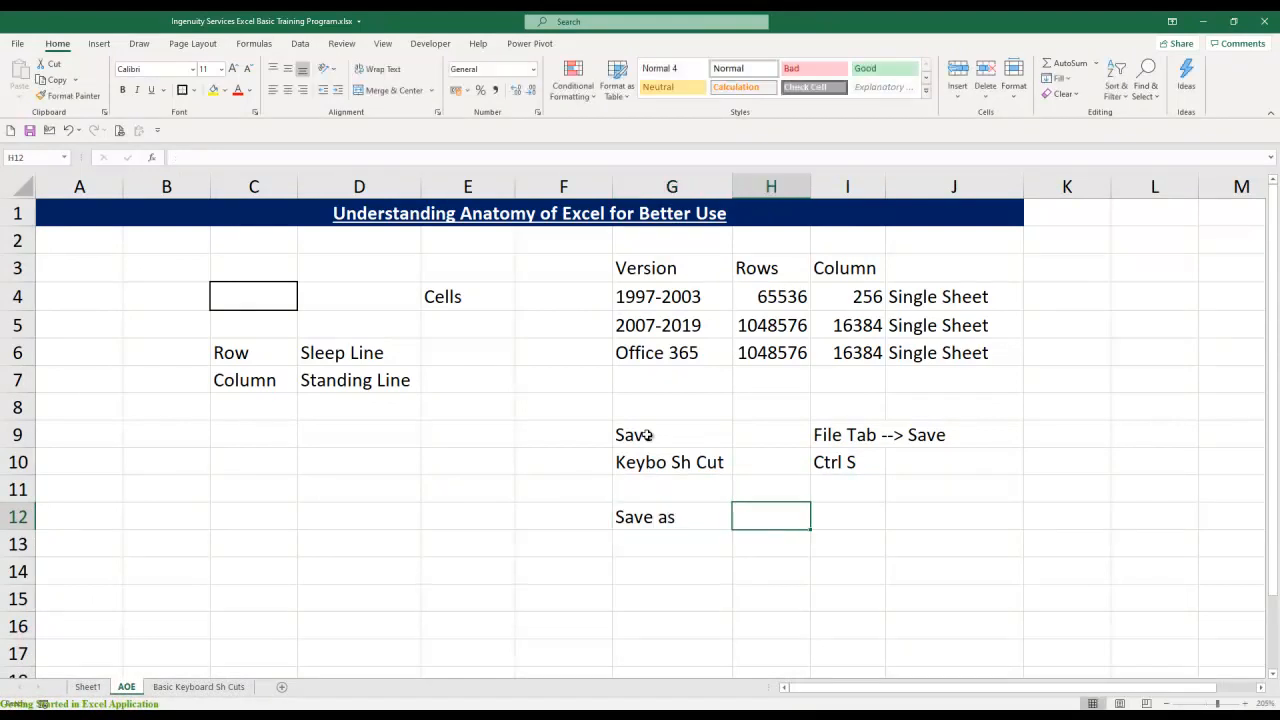
key(Right)
text(File)
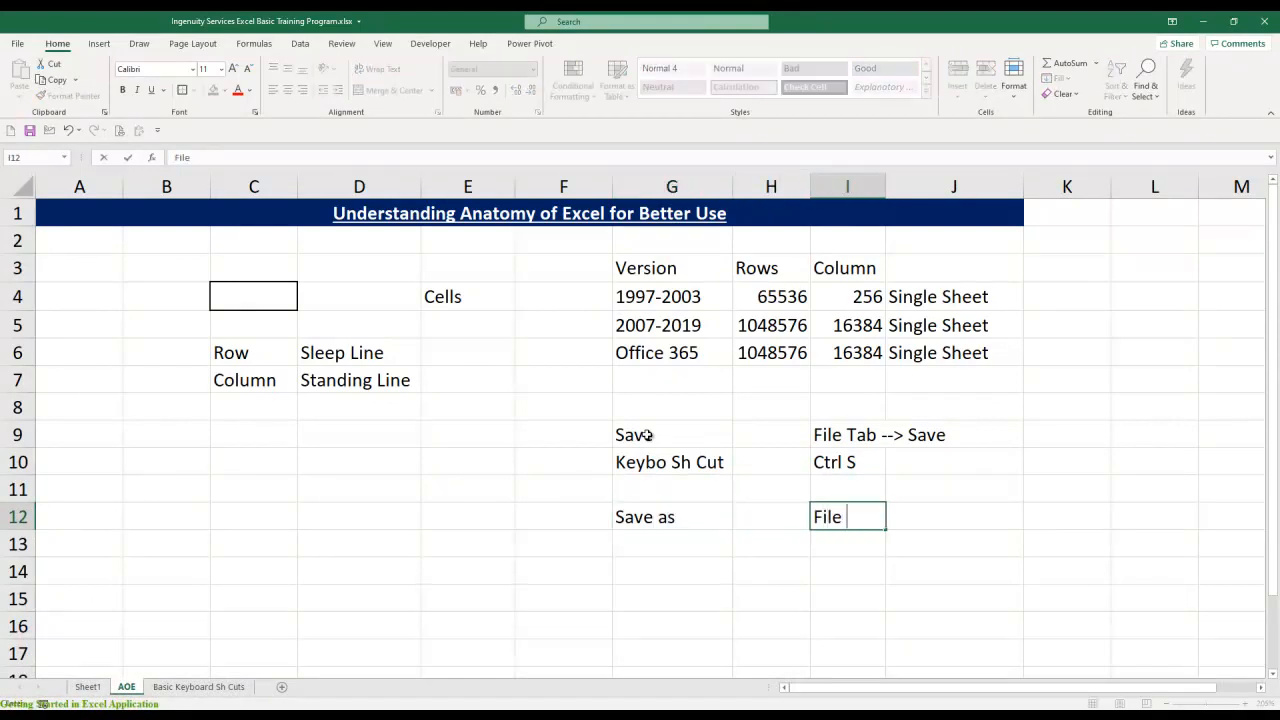
text( Table)
key(BackSpace)
key(BackSpace)
text(--> Save)
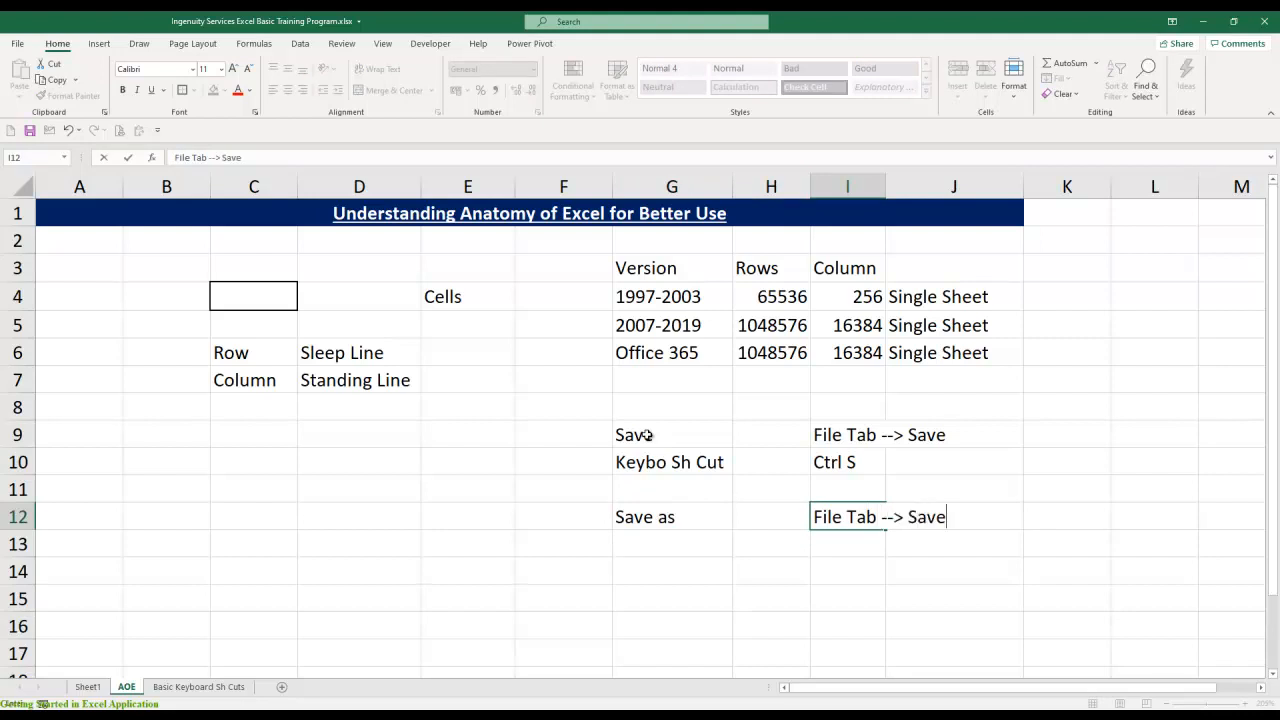
key(Return)
Enter "Keybo Sh Cut" in G13 and "F12 or Alt F2" in I13 under the Save as entry
text(K)
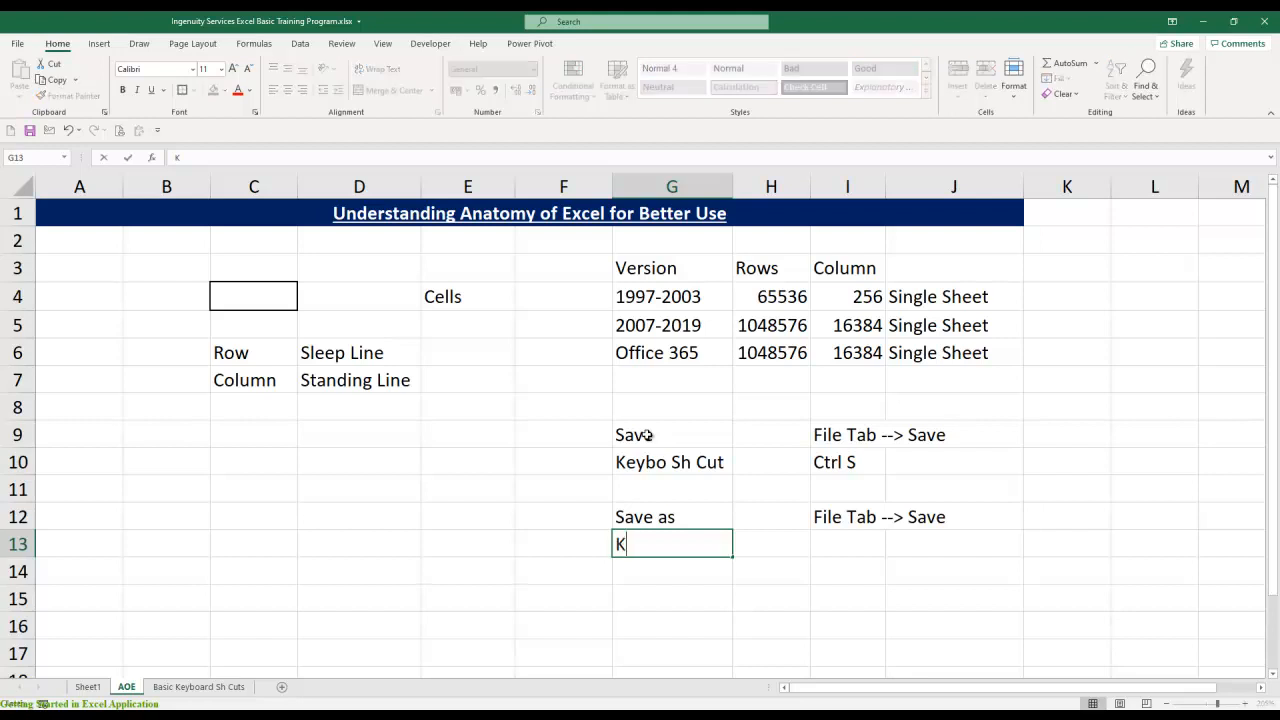
text(eybo Sh Cut)
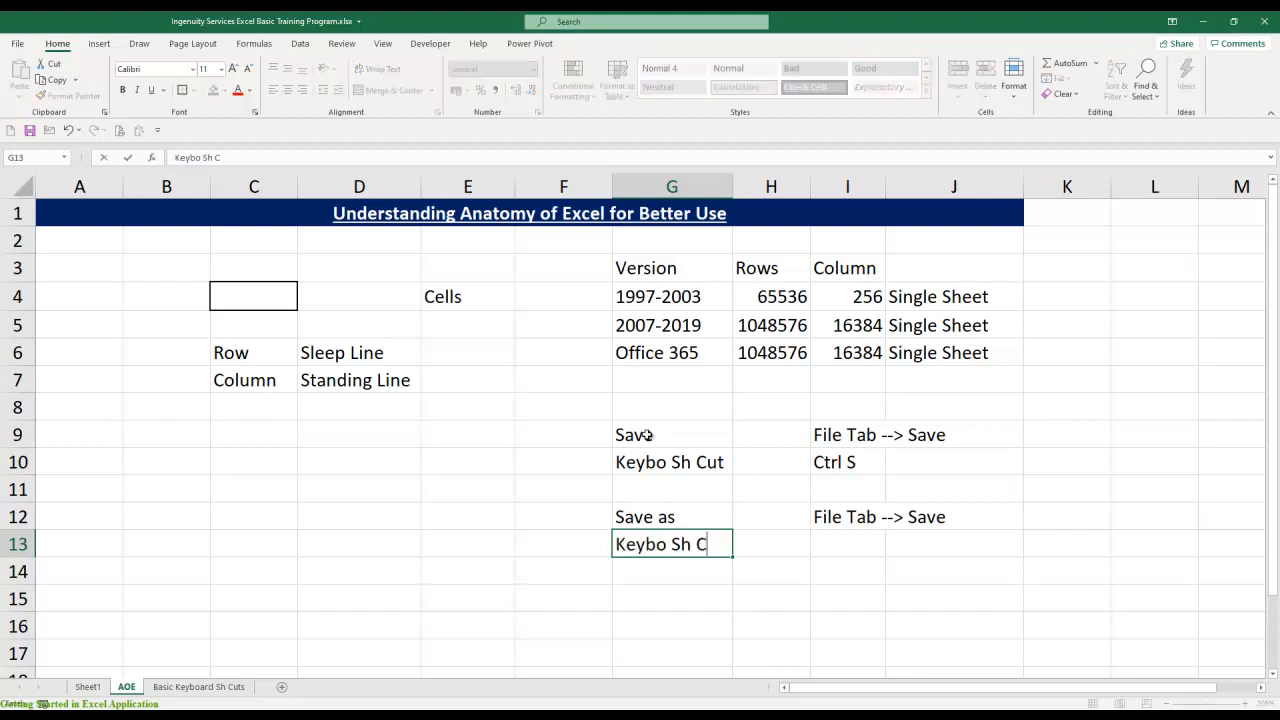
key(Tab)
key(Tab)
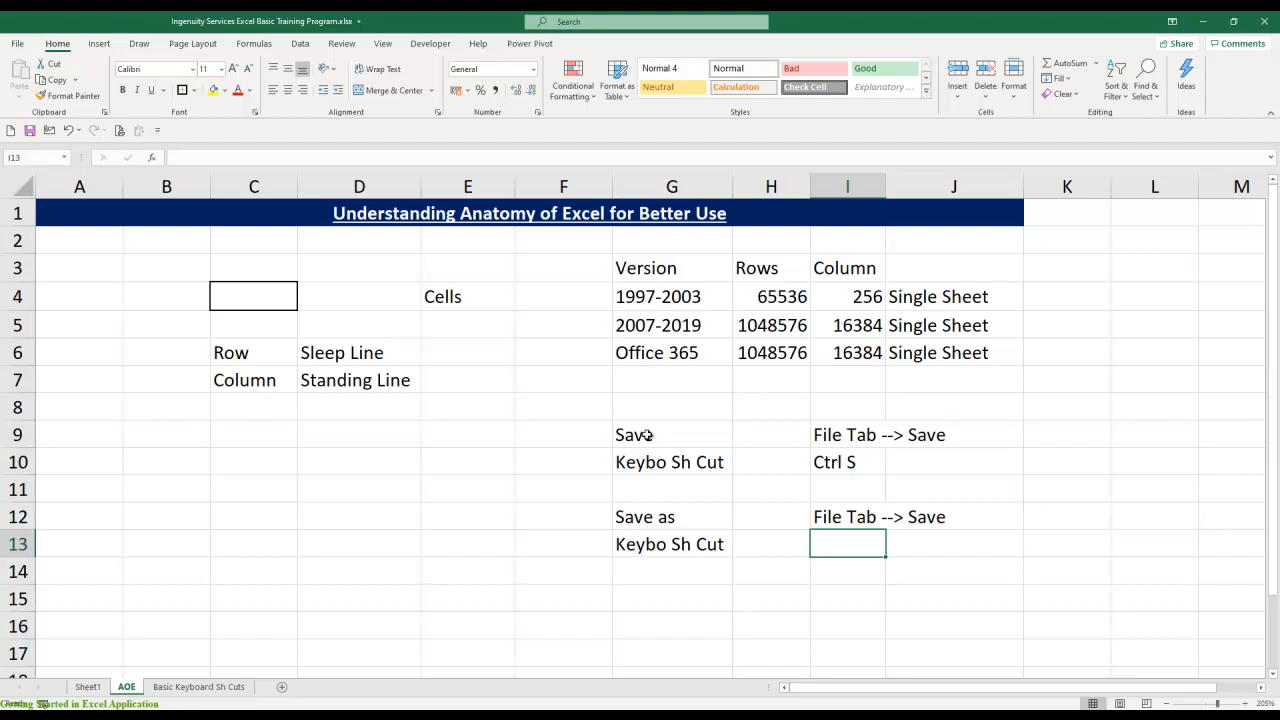
text(F12 o)
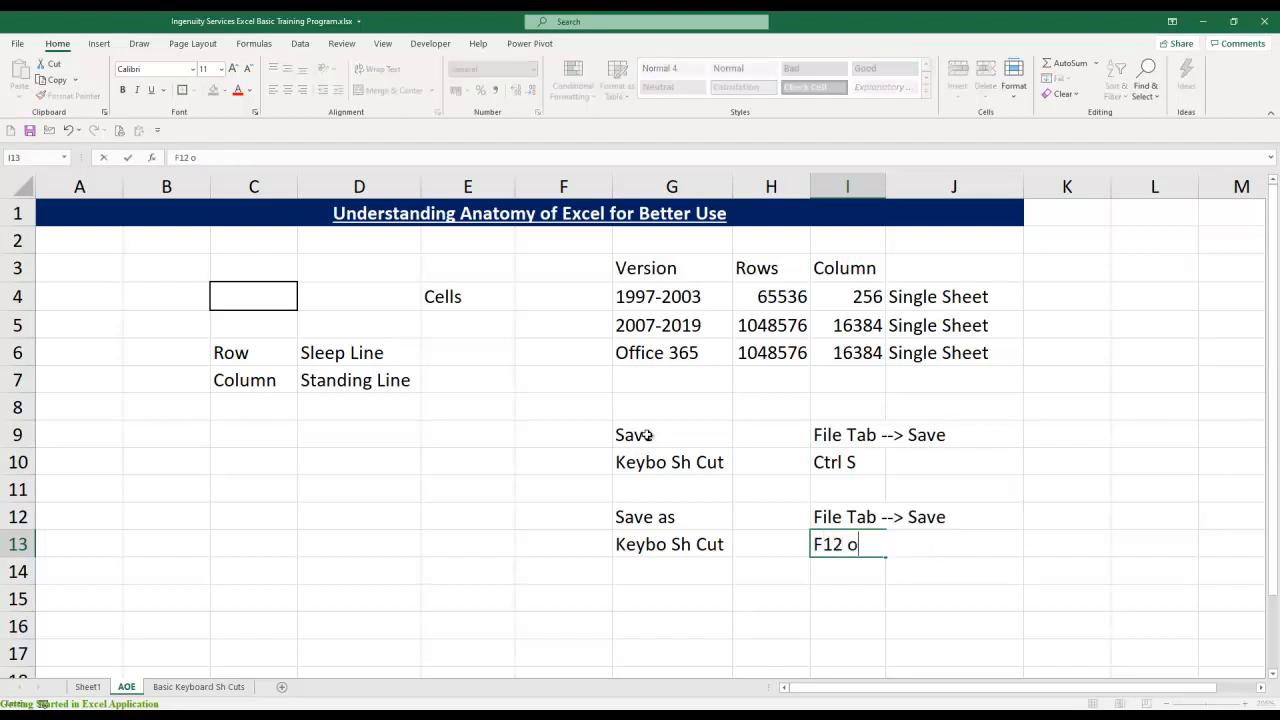
text(r ALt)
text(F2)
key(Return)
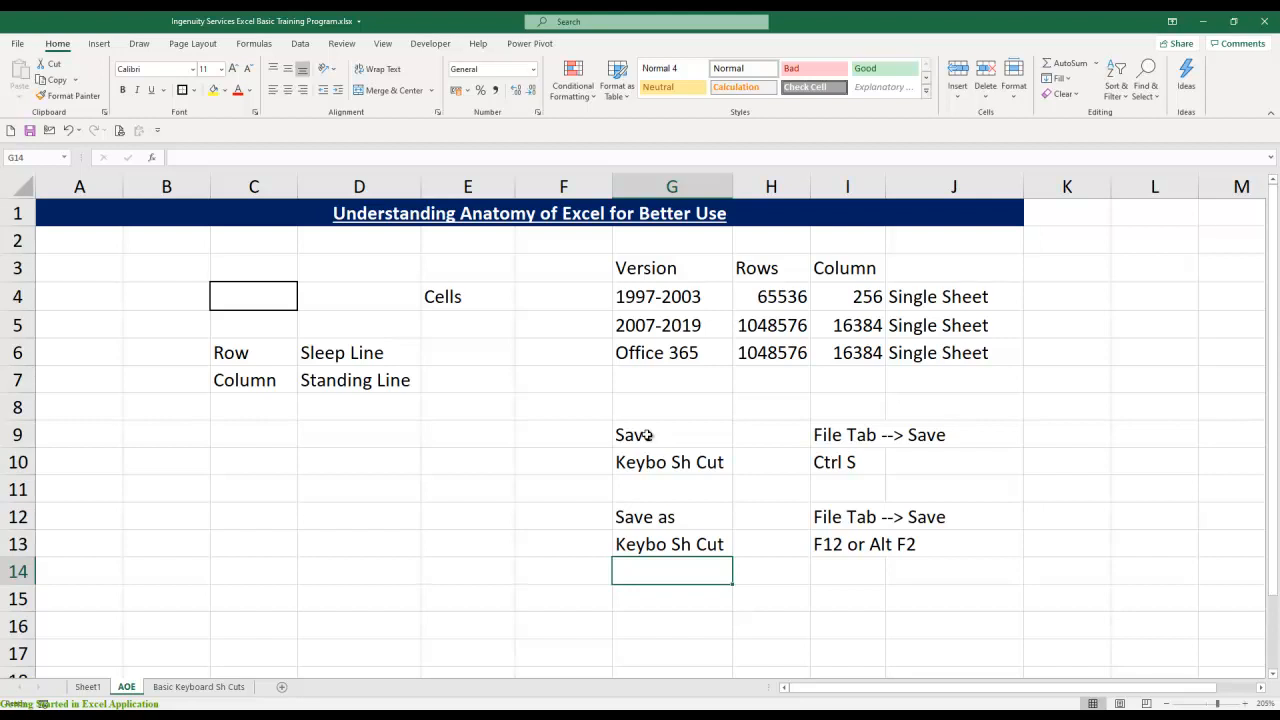
Add the heading "Extension" in K3 of the version table
click(1060, 267)
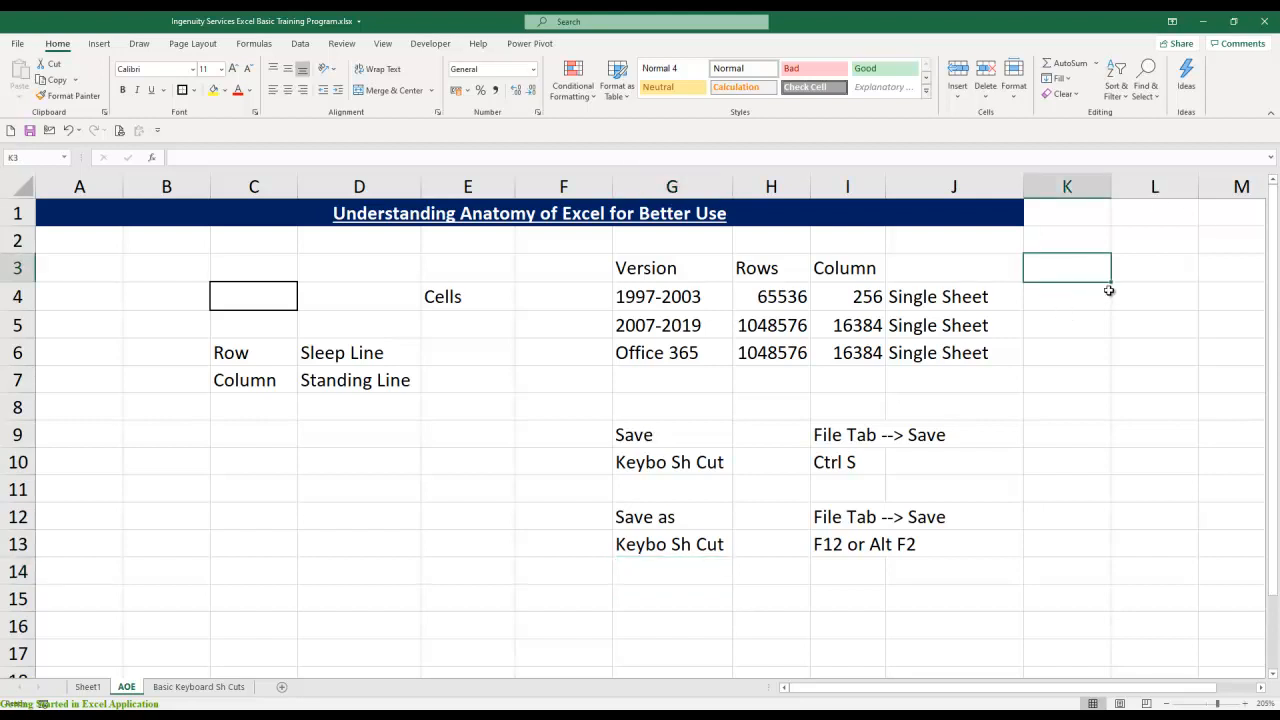
text(Extension)
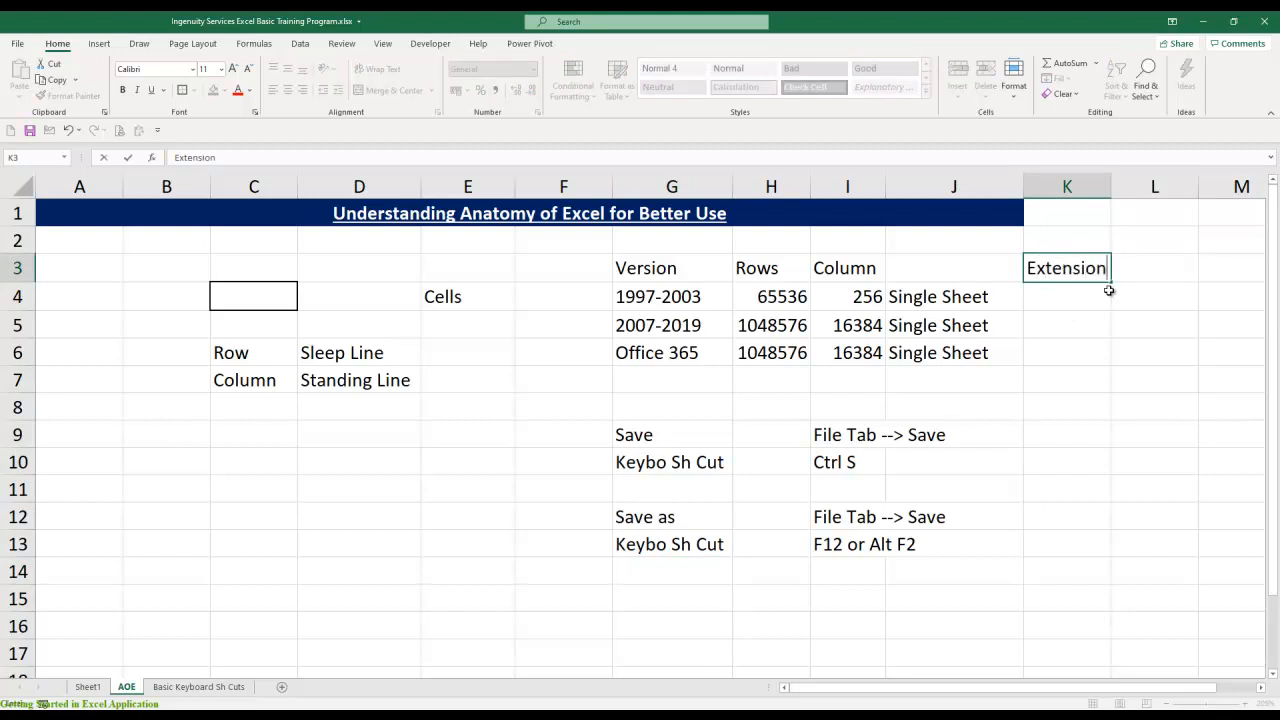
key(Return)
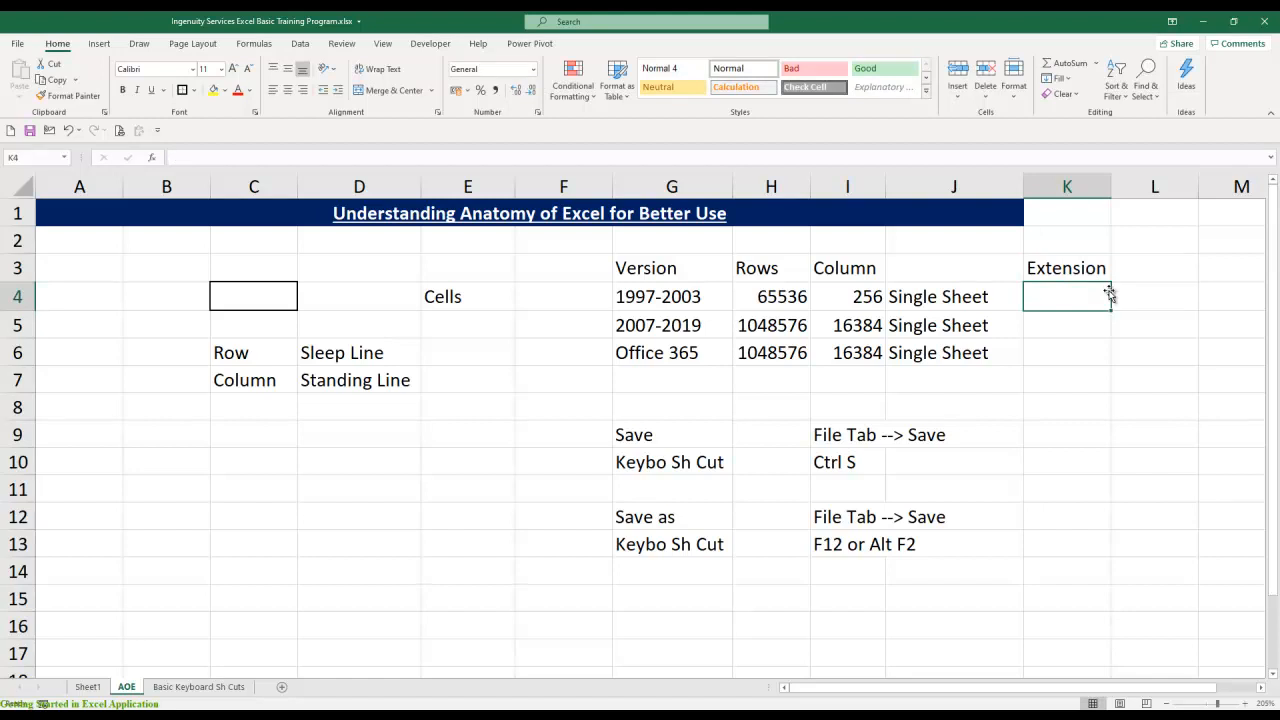
Enter the extension "xls" in K4 for the 1997-2003 version and "xlsx" in K5:K6 for the two newer versions
text(xls)
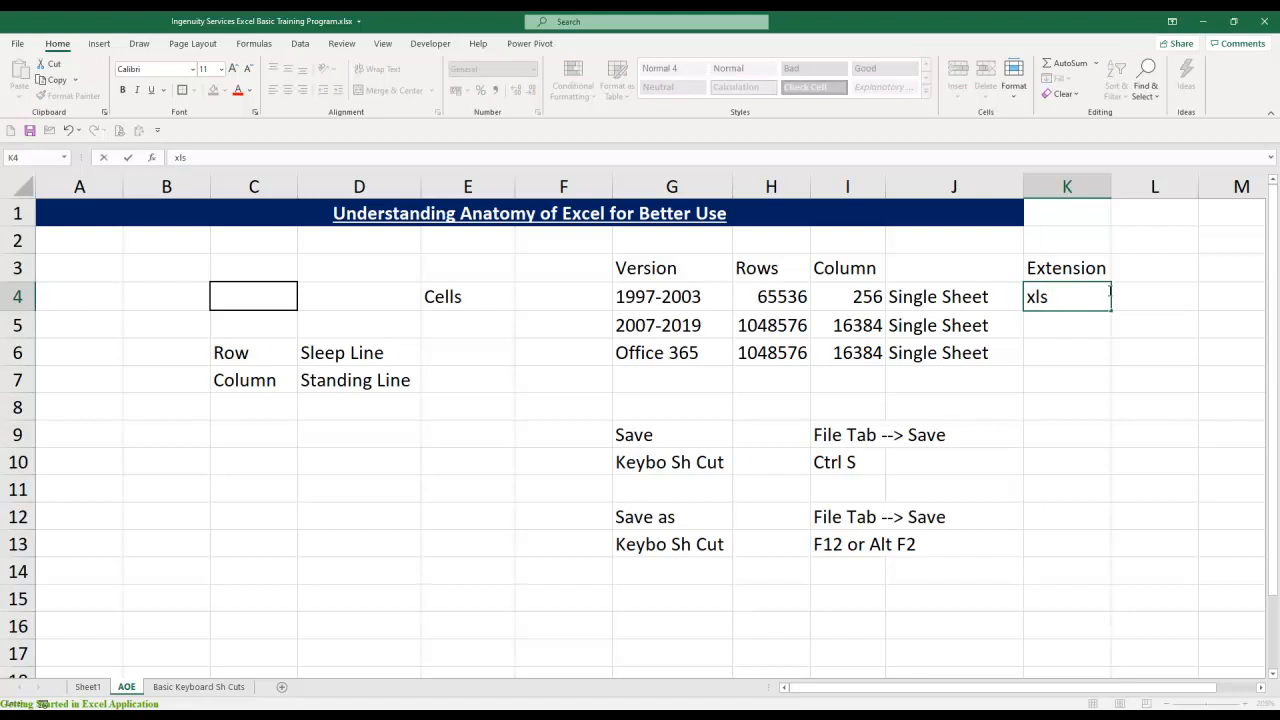
key(Return)
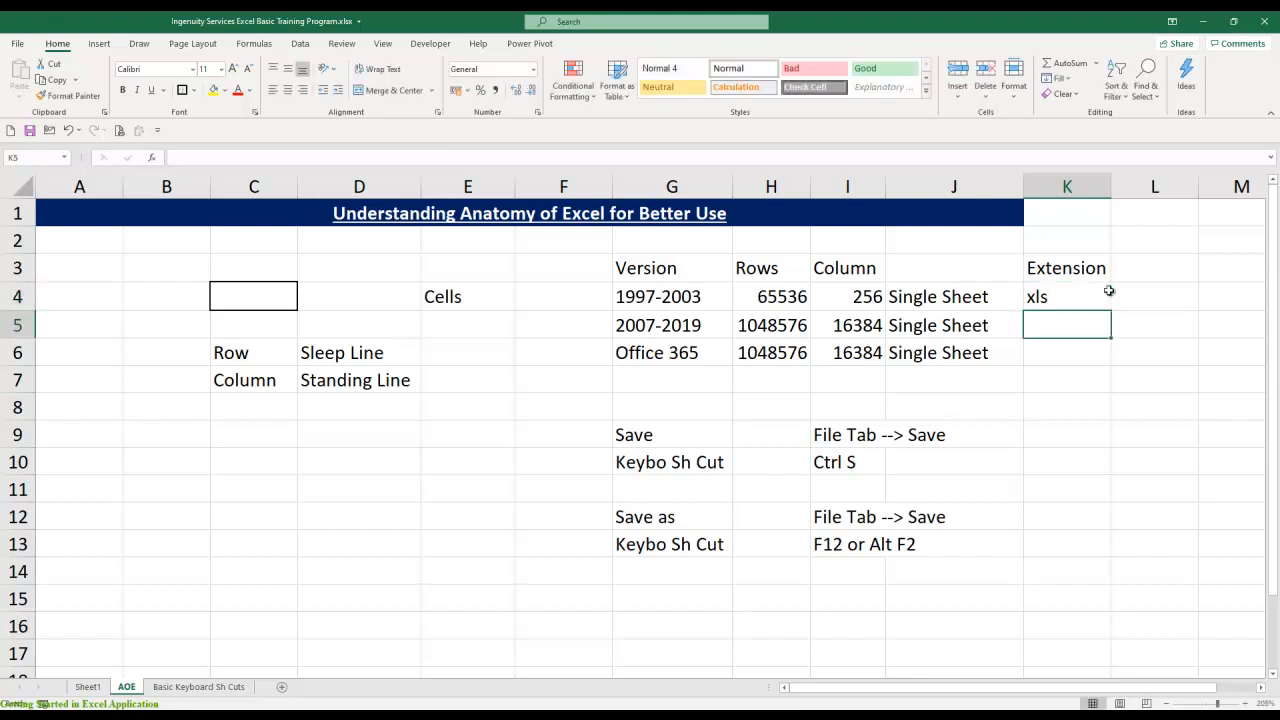
key(shift+Left)
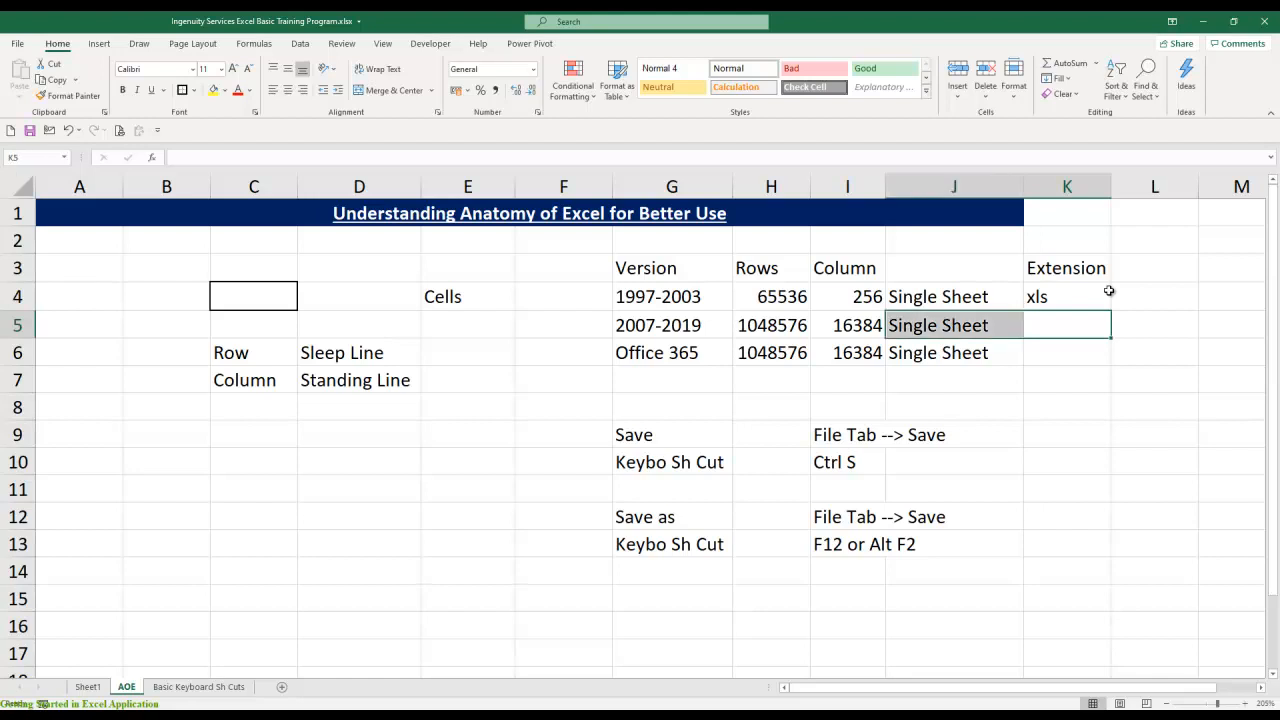
key(Right)
key(Left)
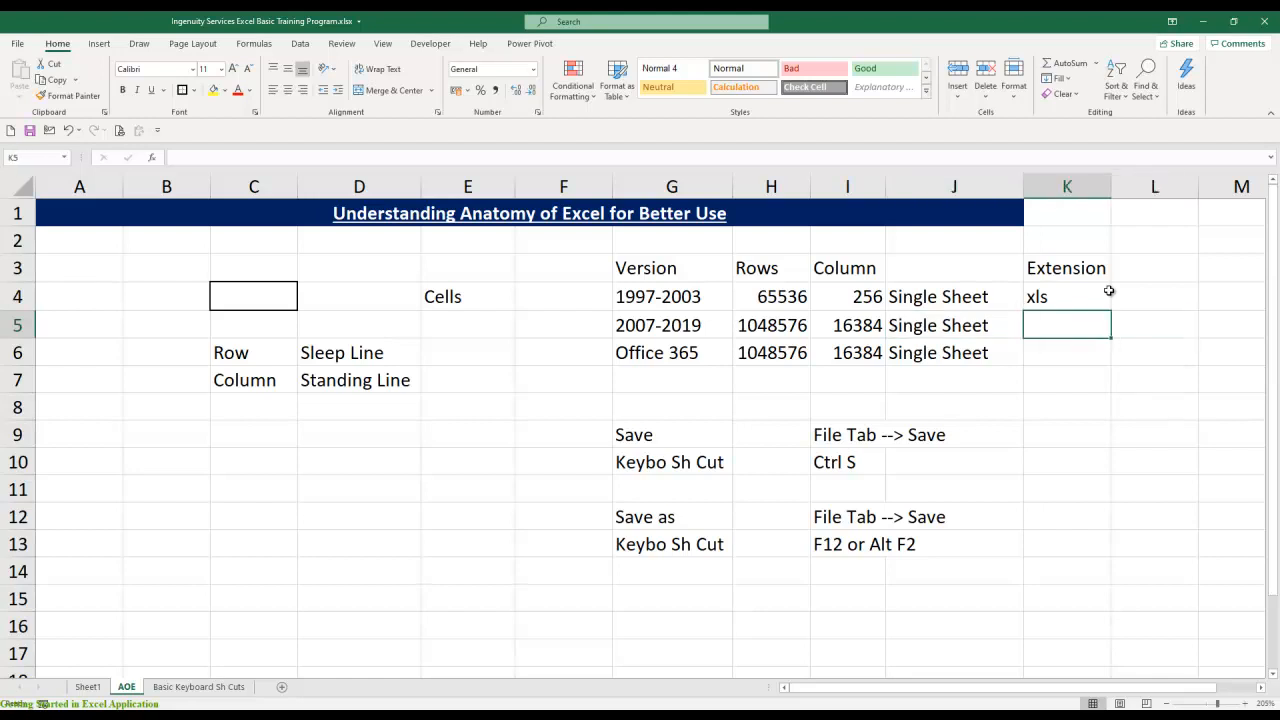
key(shift+Down)
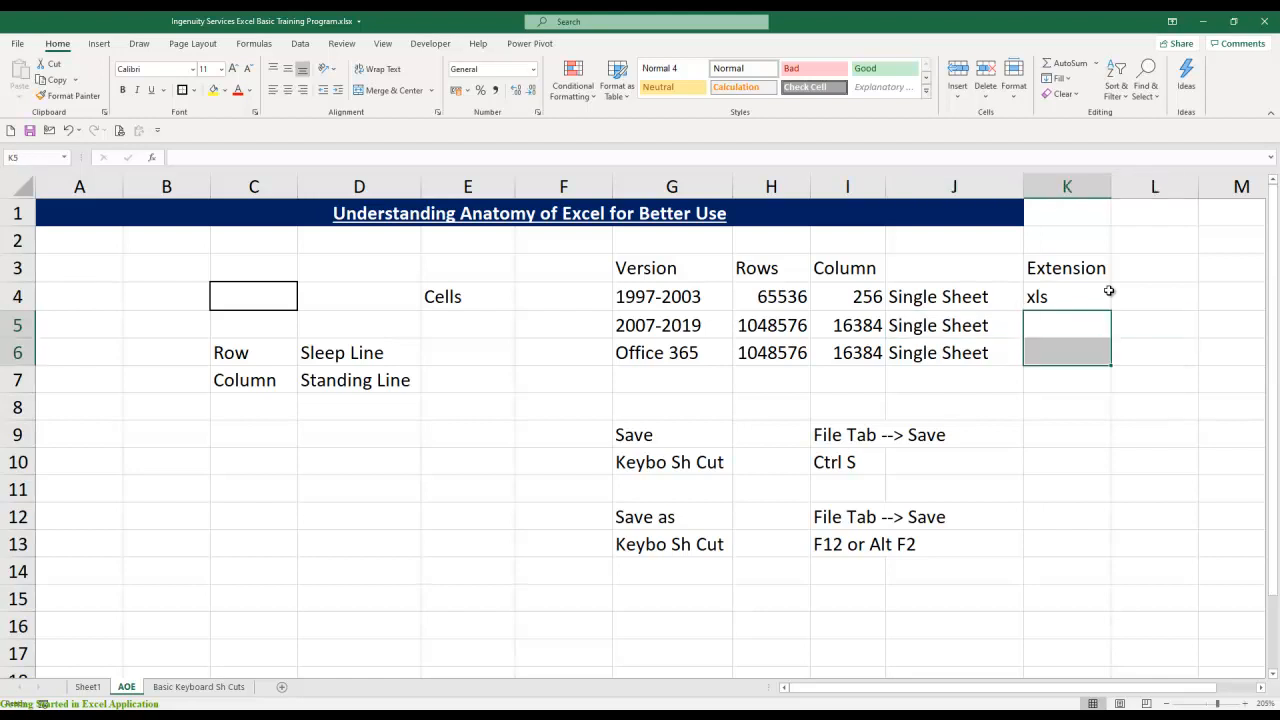
text(xlsx)
key(ctrl+Return)
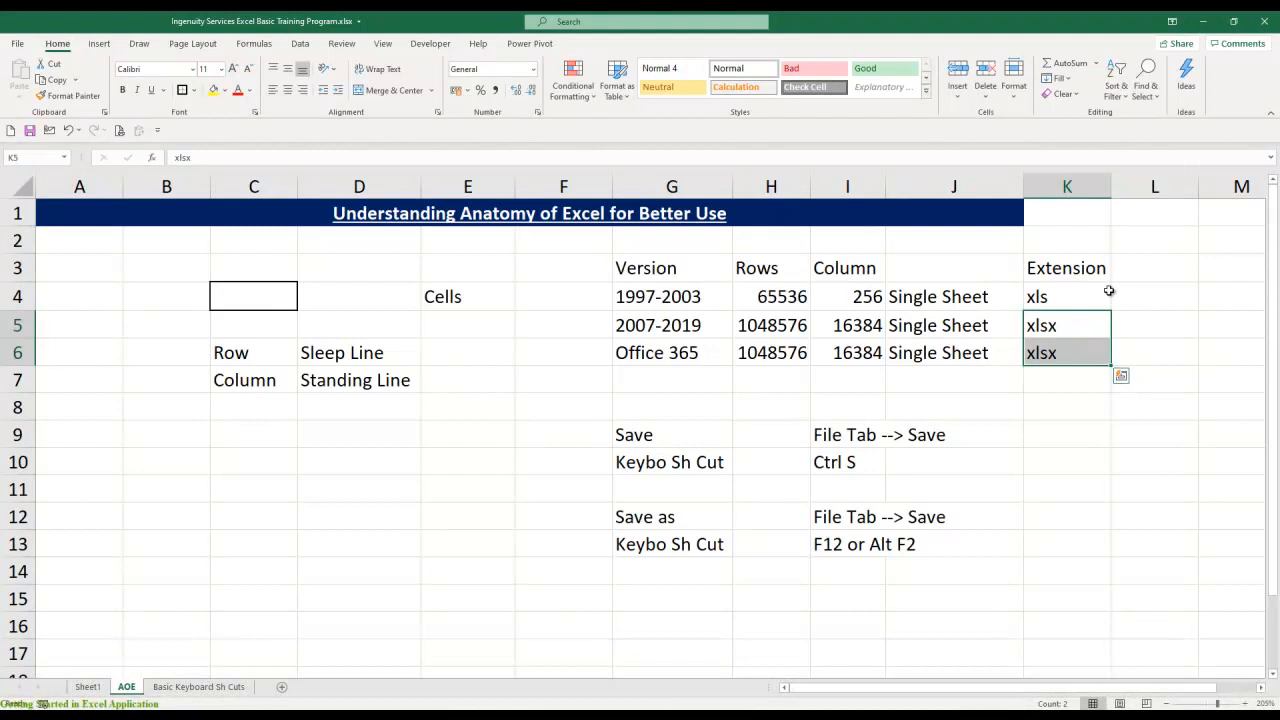
Add the headings "Macro Enabled" in L3 and "Binary" in M3 of the version table
key(Up)
key(Up)
key(Right)
text(Mac)
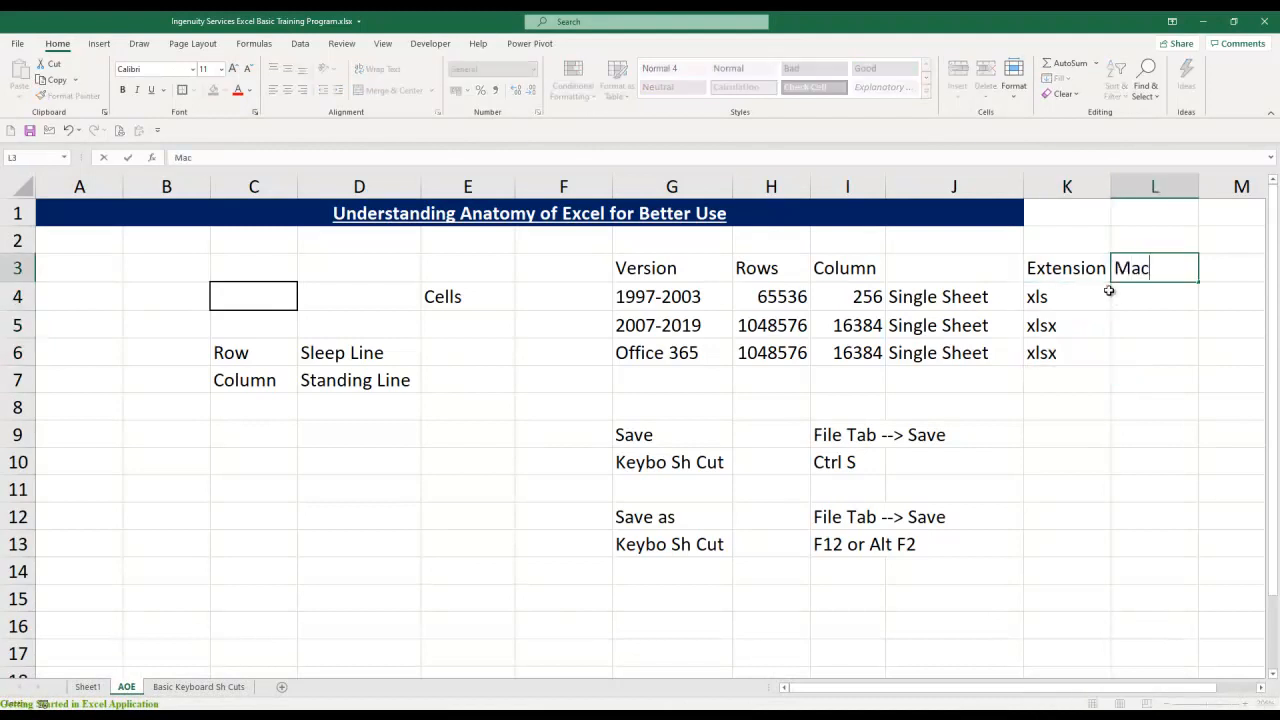
text(ro Enabled)
key(Return)
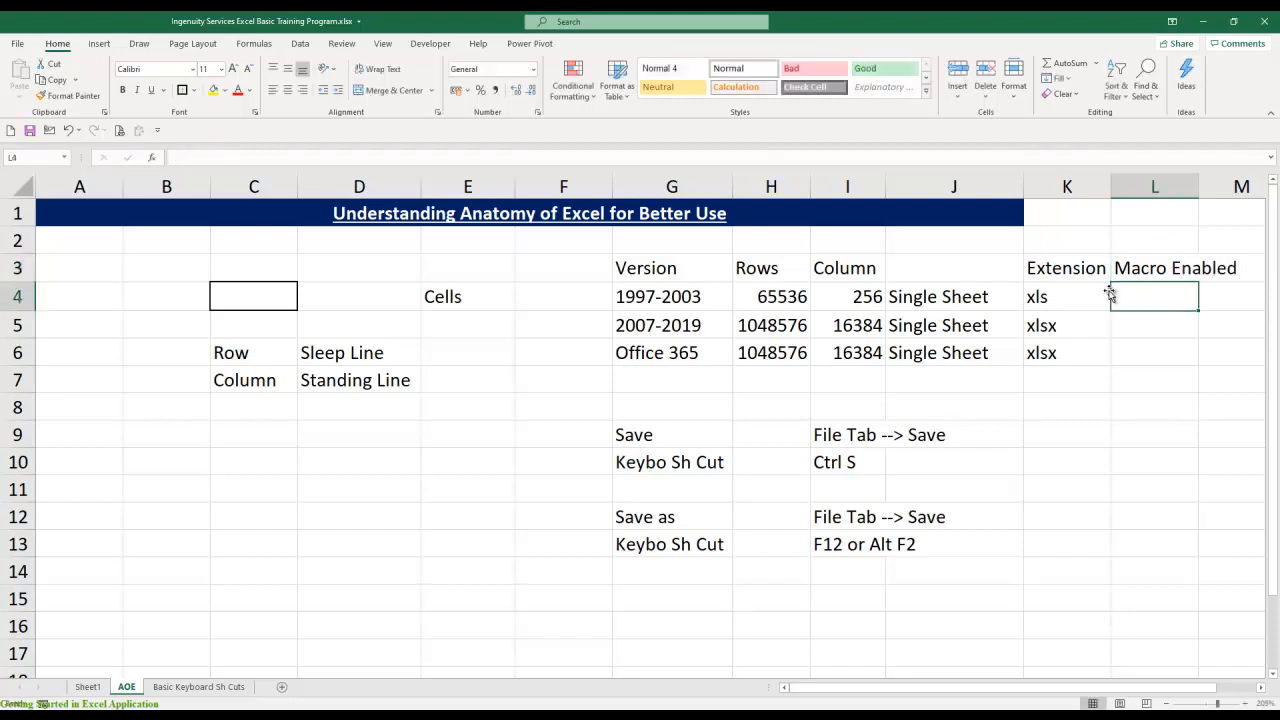
key(Right)
key(Up)
text(Binary)
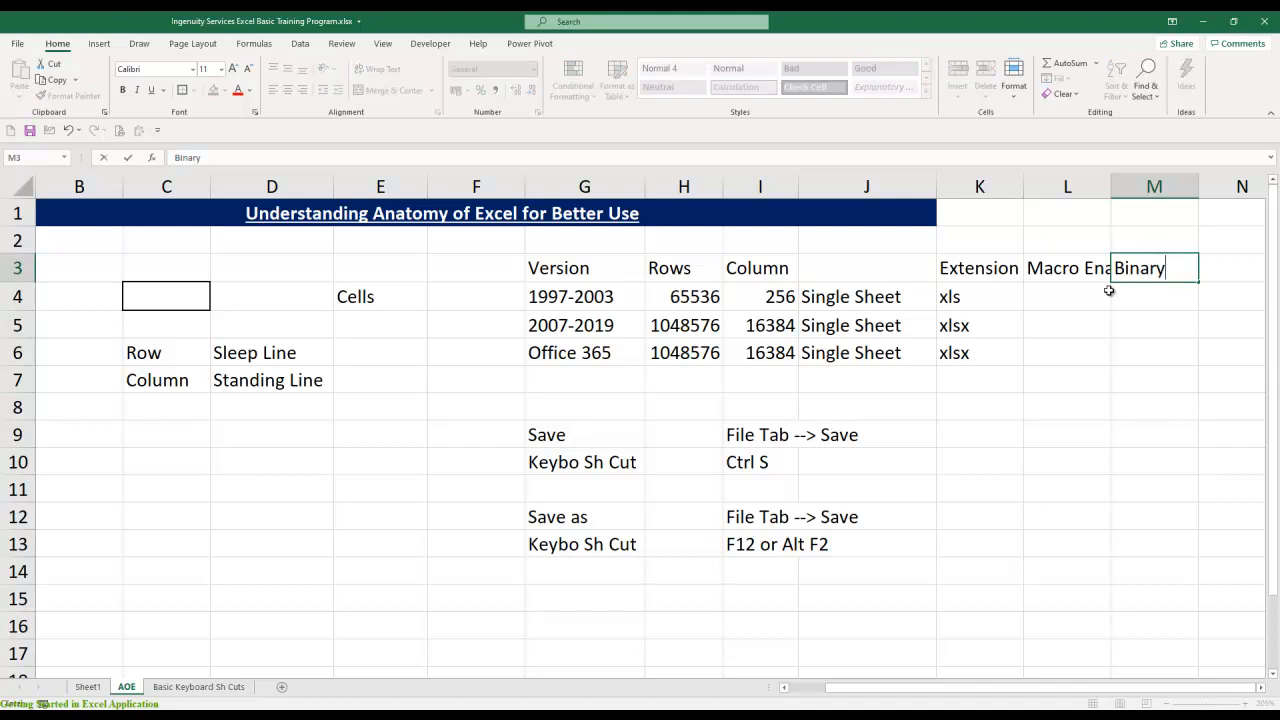
key(Return)
AutoFit the widths of columns L and M to the Macro Enabled and Binary headings
key(Up)
key(Left)
key(shift+Right)
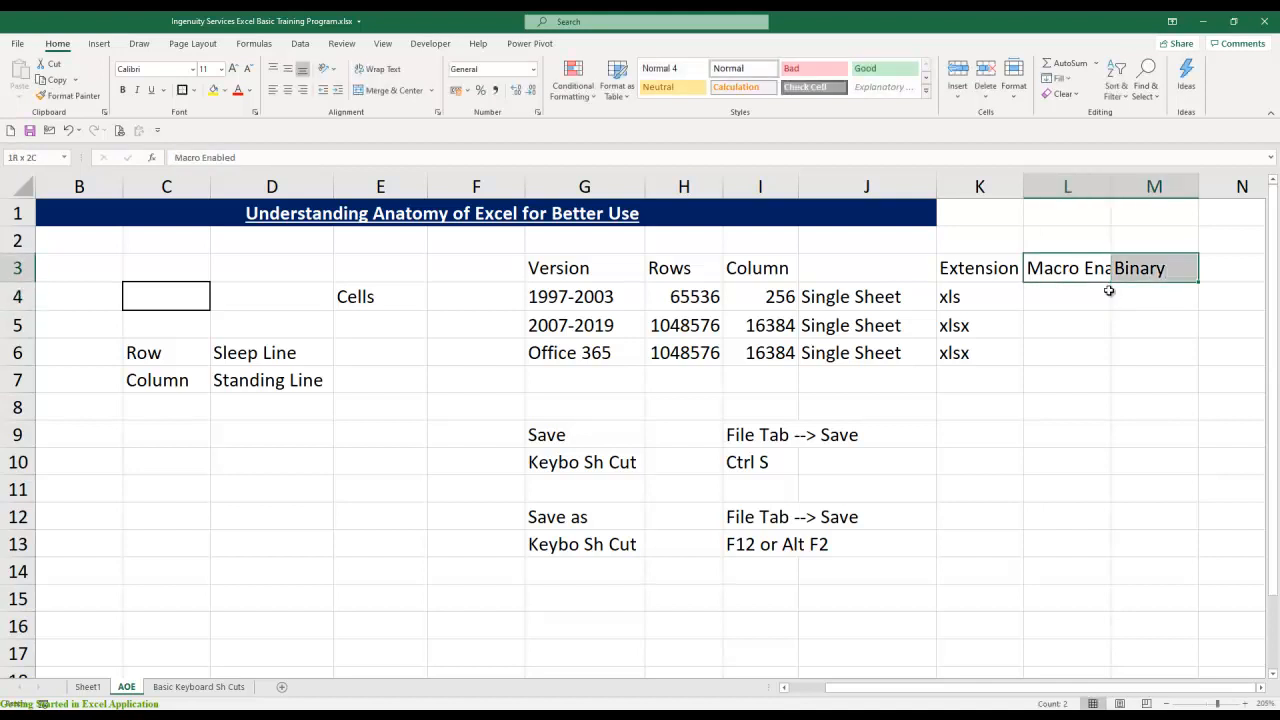
key(alt+o)
key(alt+c)
key(alt+a)
Fill the "xls" extension from K4 across L4:M4 in the 1997-2003 row
key(Down)
key(Left)
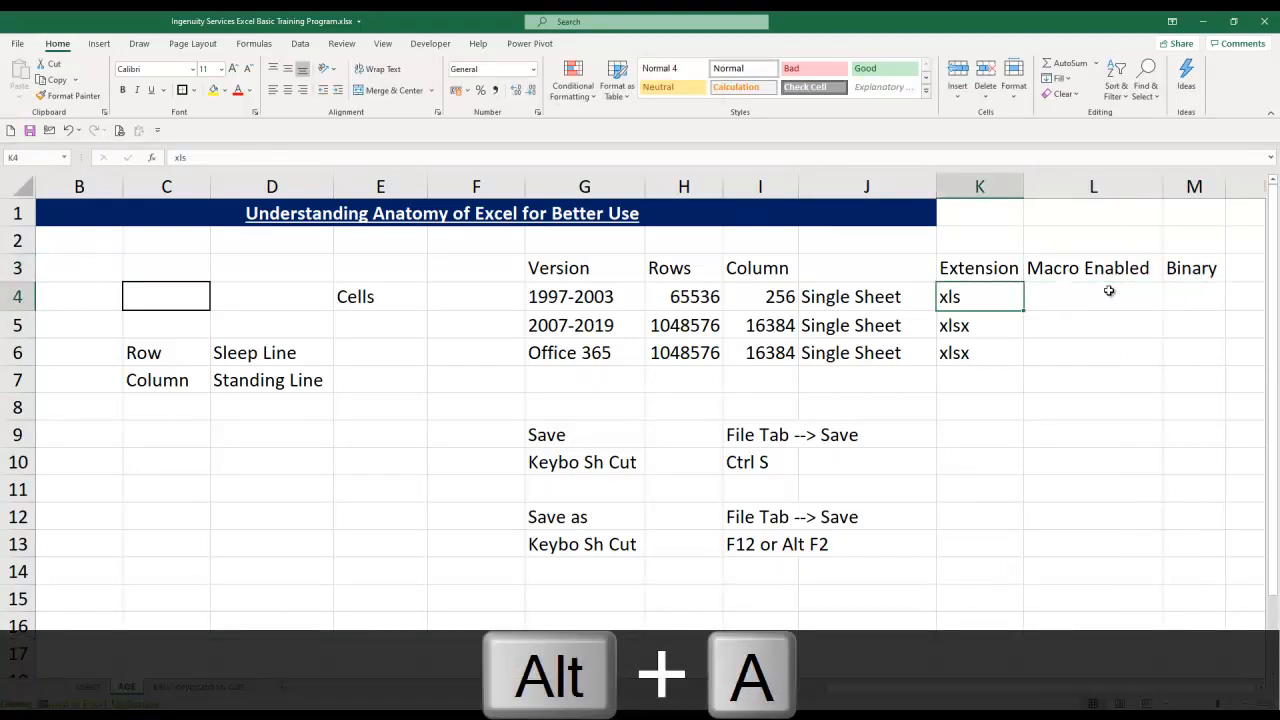
key(shift+Right)
key(shift+Right)
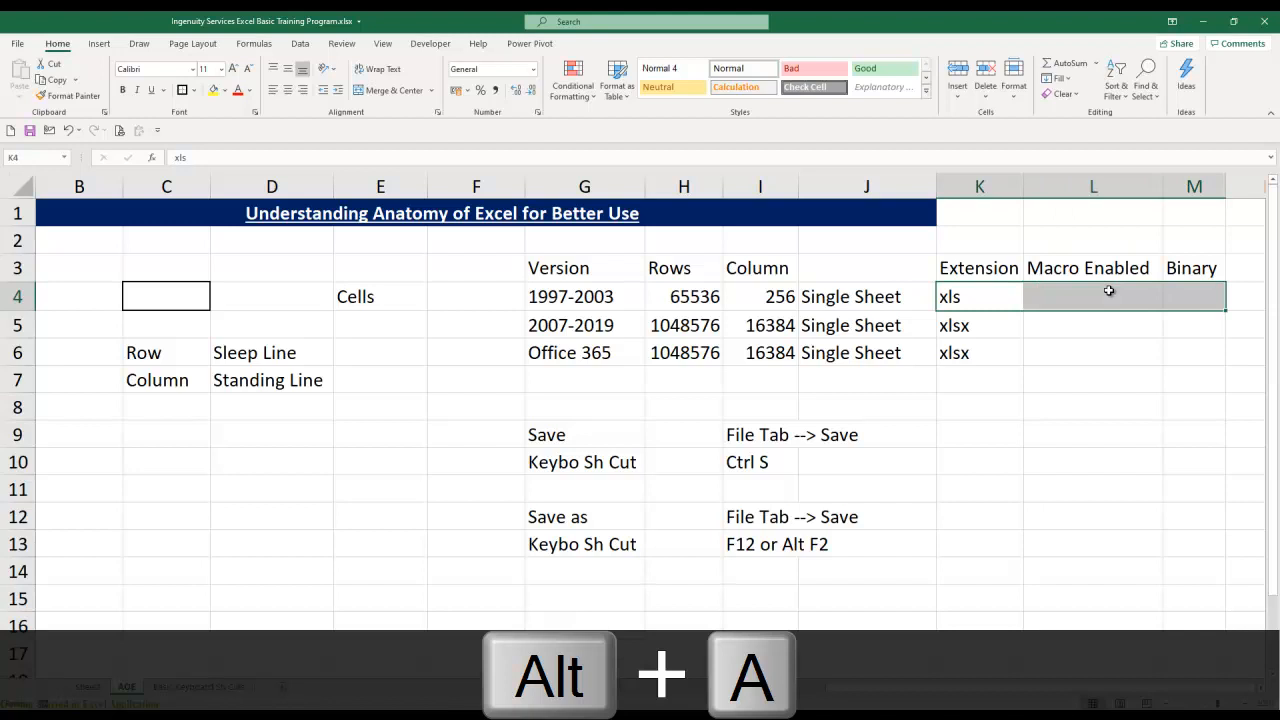
key(ctrl+r)
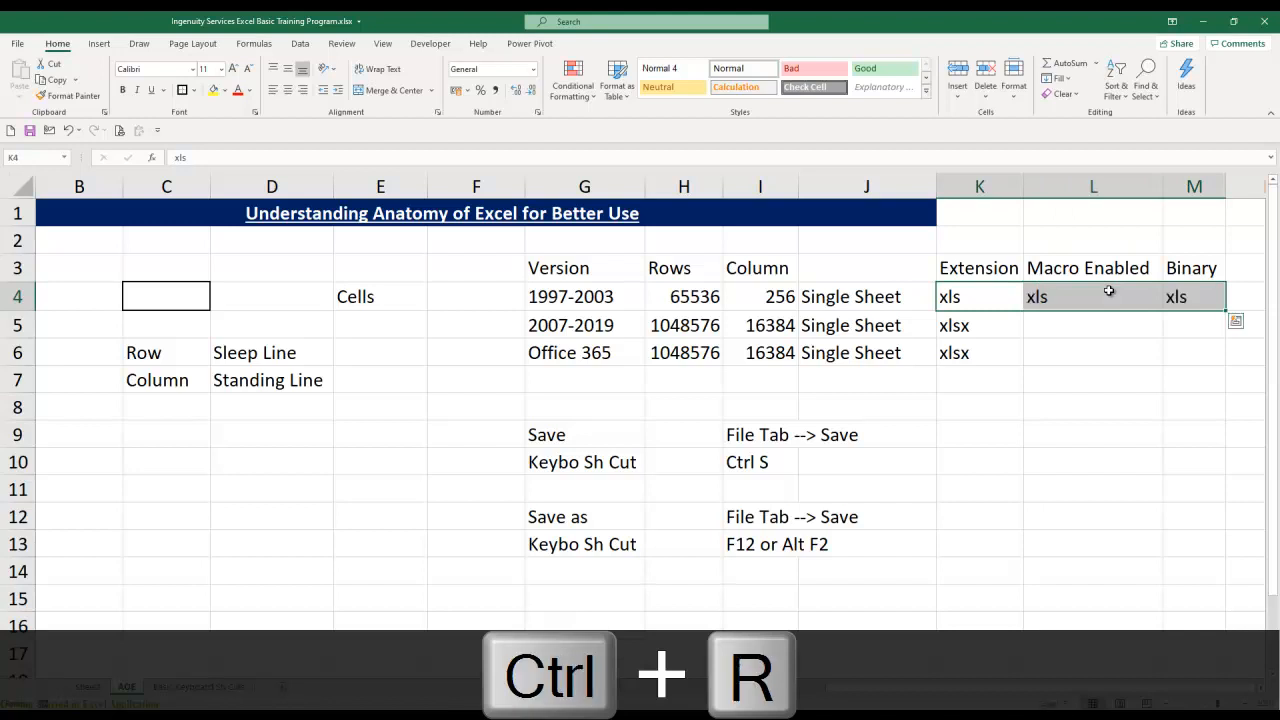
Enter the macro-enabled extension "xlsm" in L5 and fill it down to L6
key(Down)
key(Right)
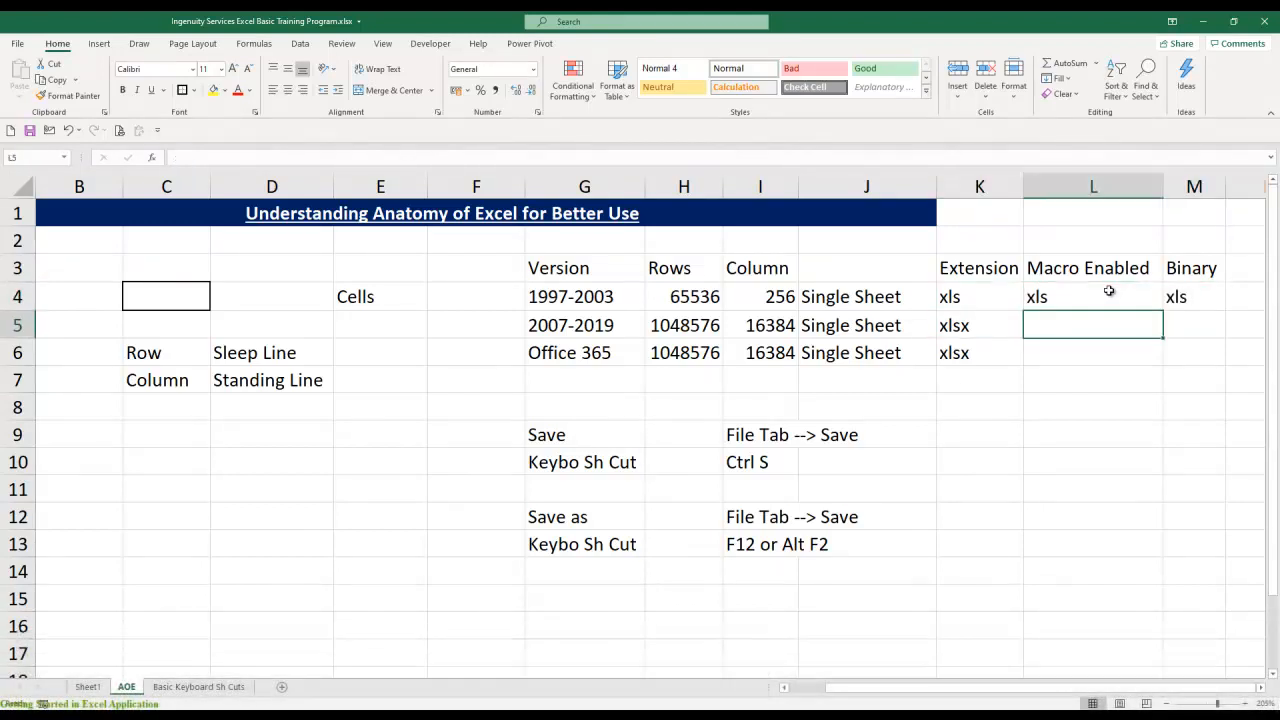
text(xlsm)
key(Return)
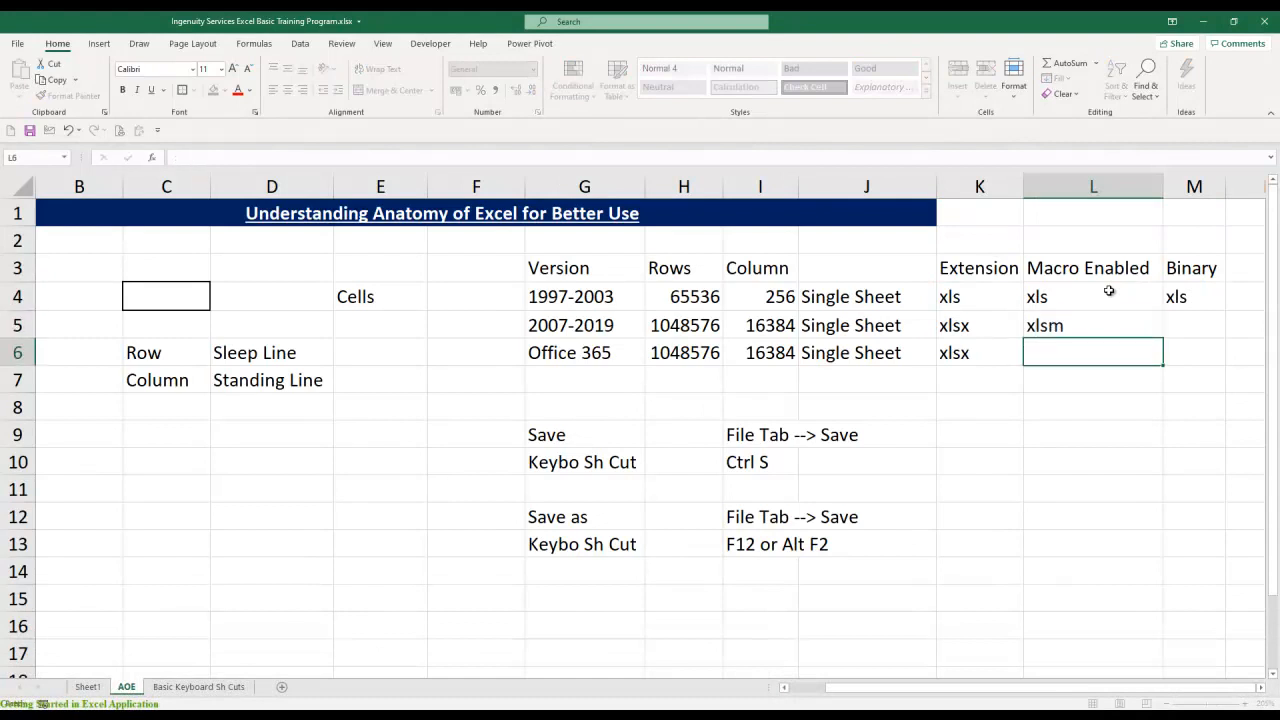
key(Up)
key(shift+Down)
key(ctrl+d)
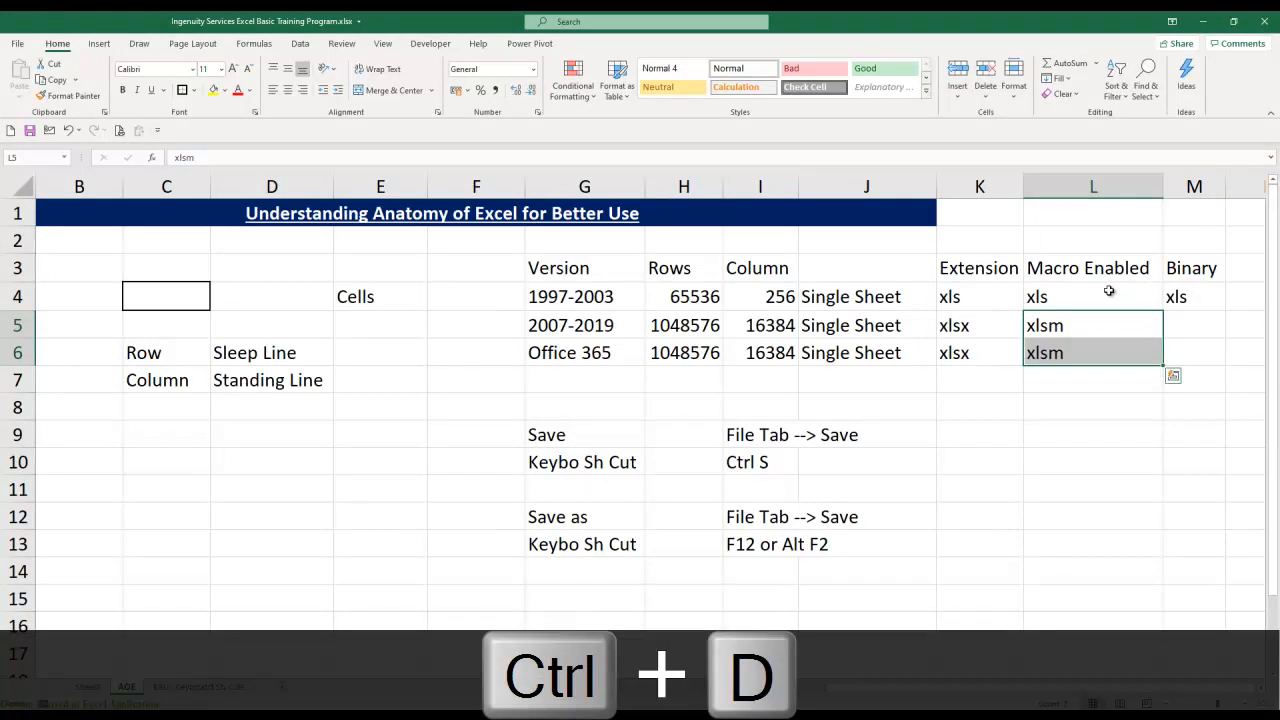
Enter the binary extension "xlsb" in M5:M6 for the two newer versions
key(Right)
key(shift+Down)
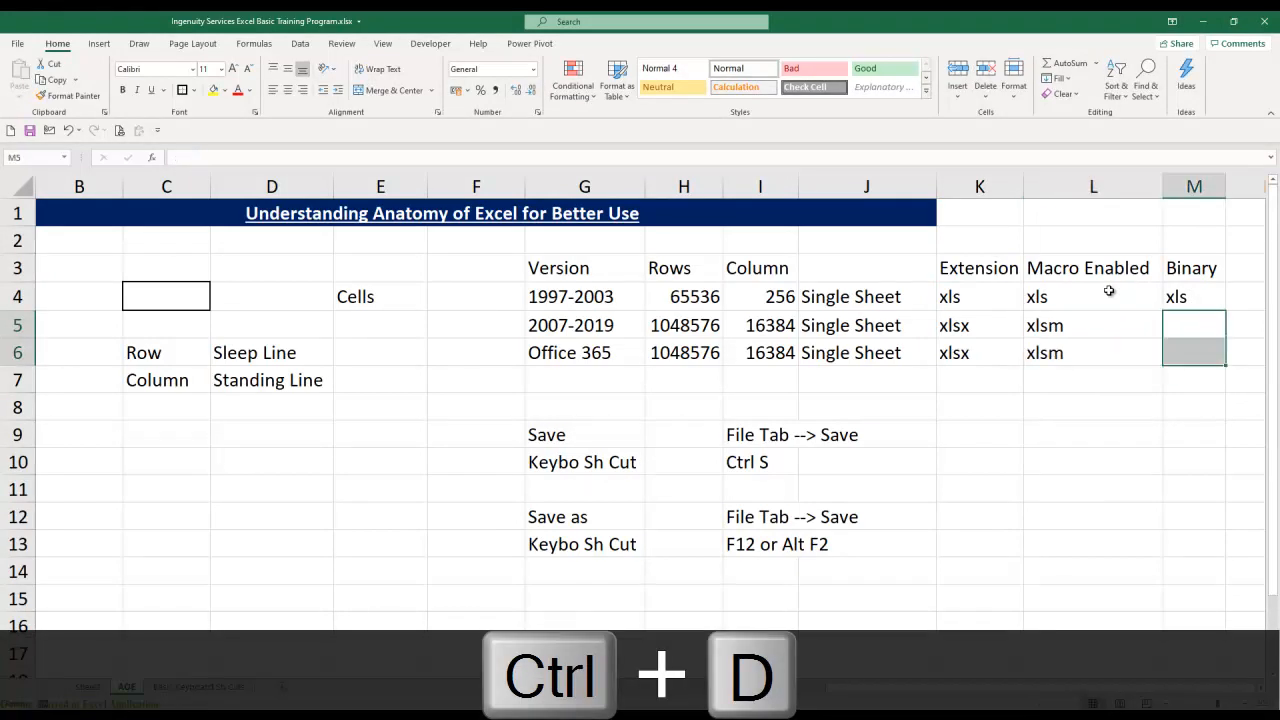
text(xlsb)
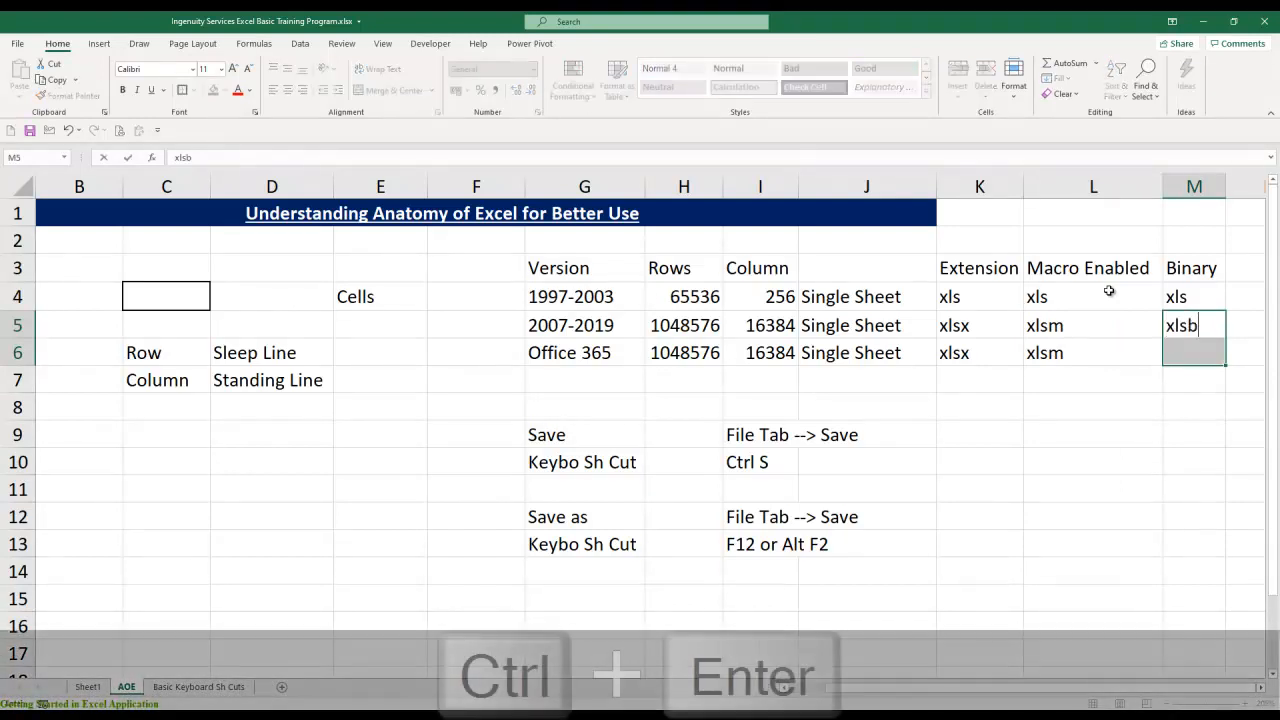
key(ctrl+Return)
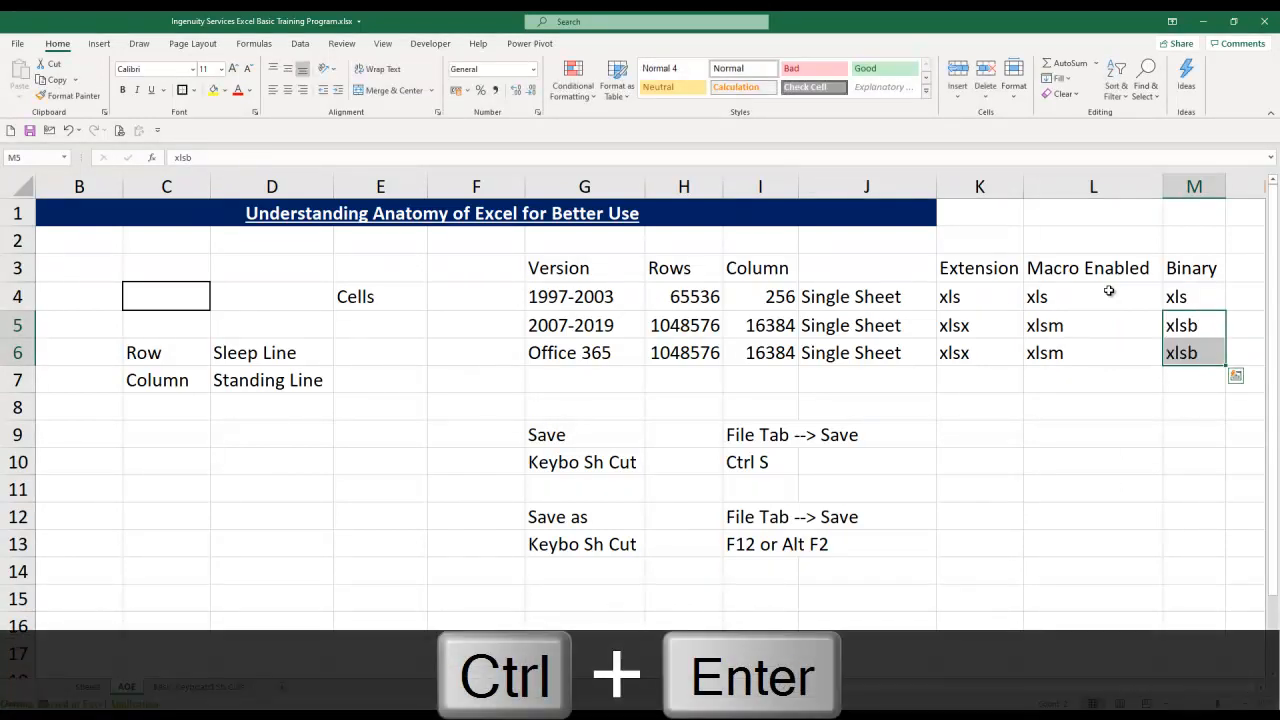
click(1070, 431)
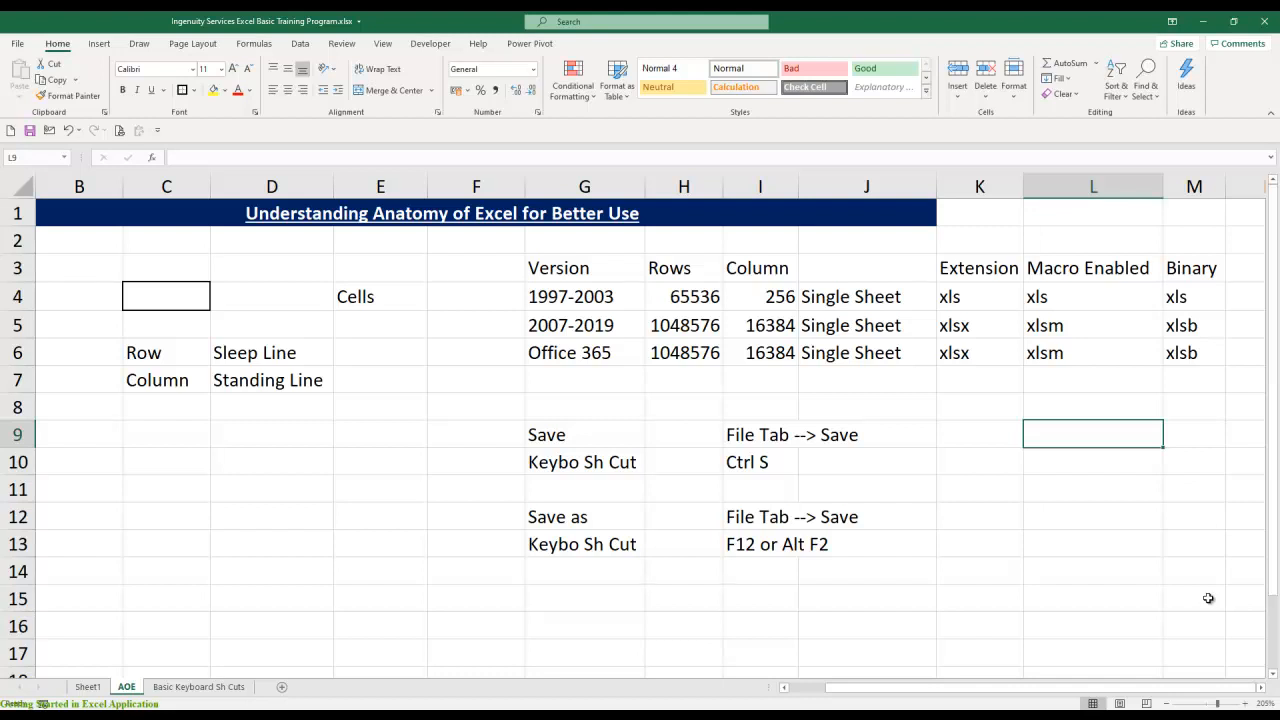
Extend the merged title banner in row 1 to span A1:M1, keeping the title centered
click(1261, 688)
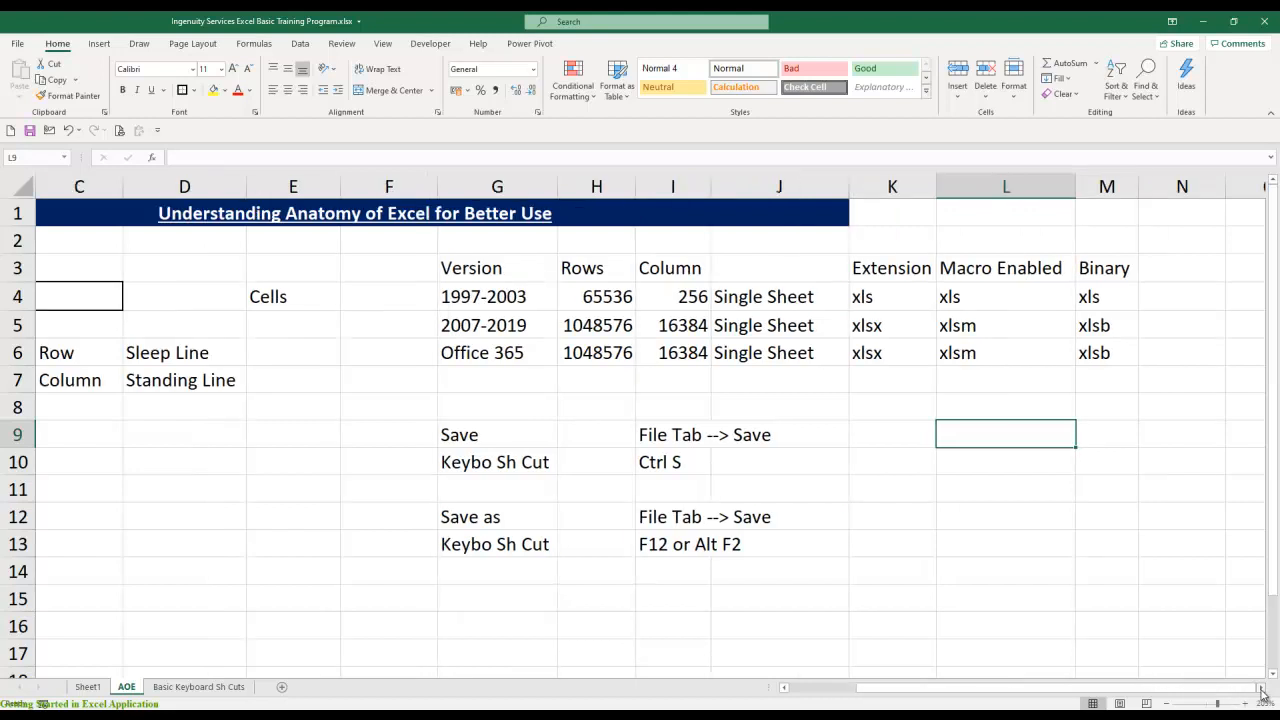
drag(1150, 688, 1093, 692)
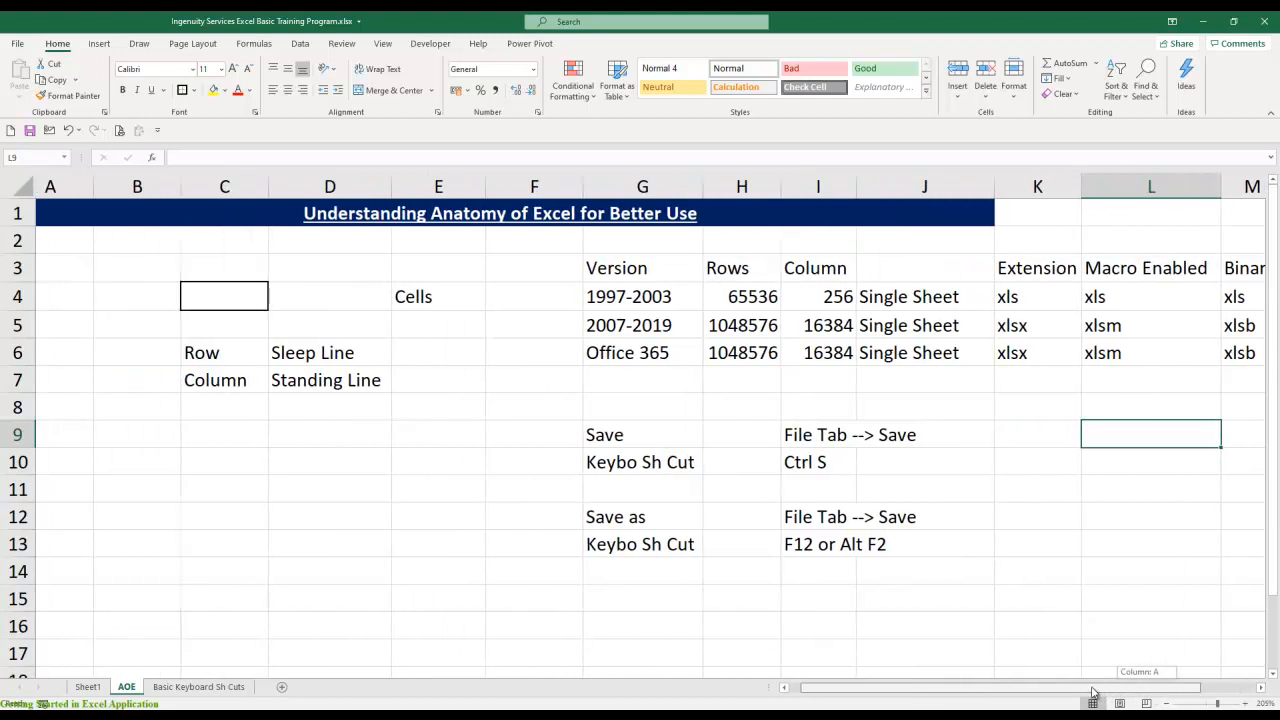
click(1166, 704)
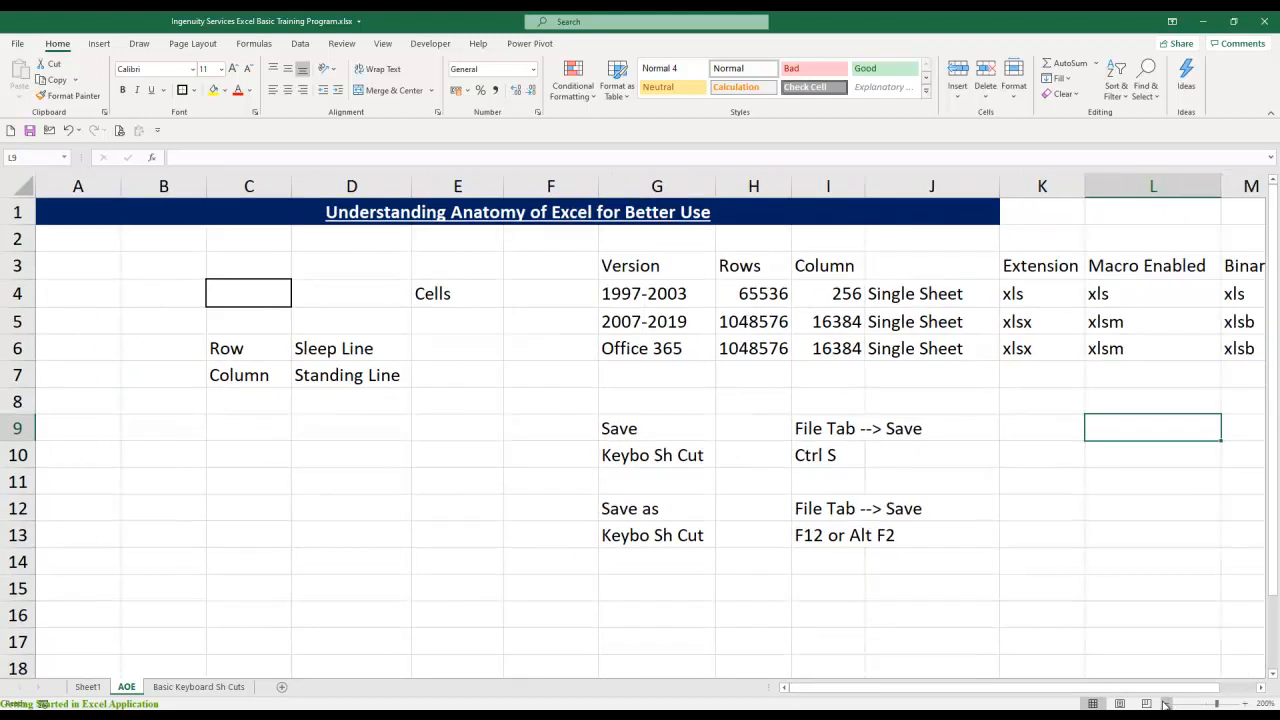
click(1166, 704)
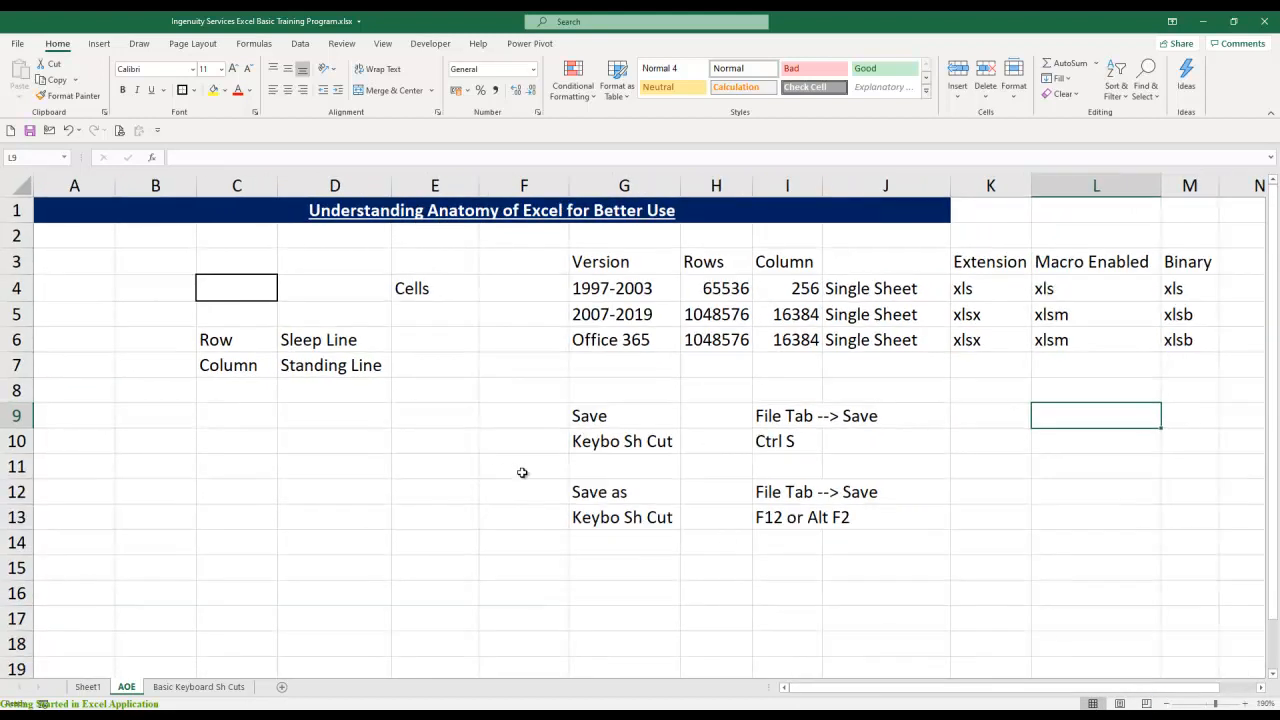
click(160, 213)
drag(328, 217, 1174, 211)
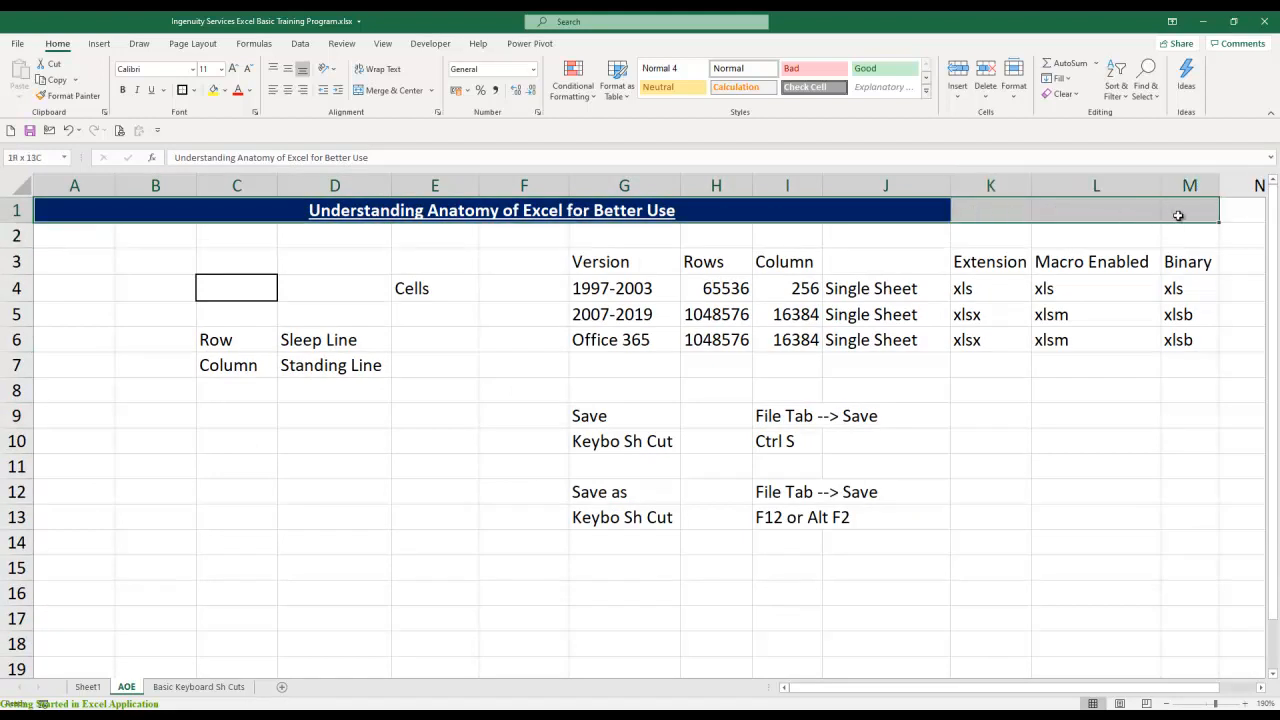
click(395, 90)
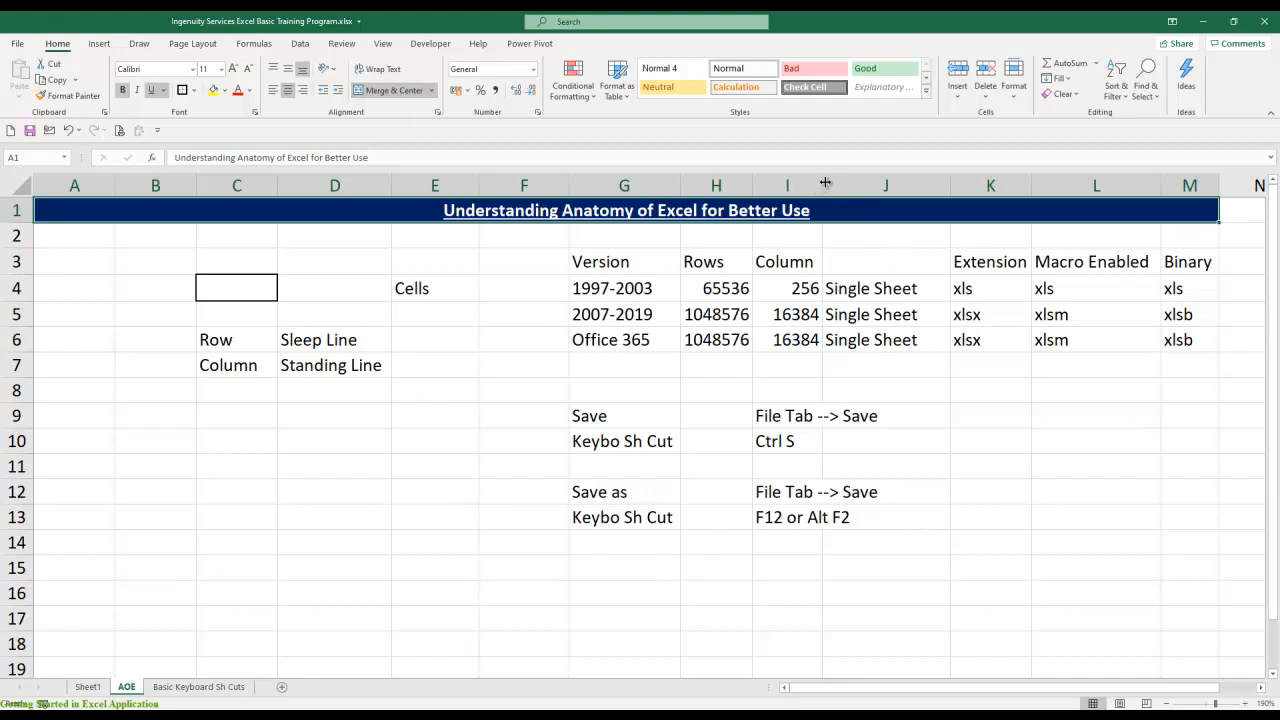
Merge and center the "File Tab --> Save" entries across I9:J9 and I12:J12, each row separately
drag(781, 417, 858, 415)
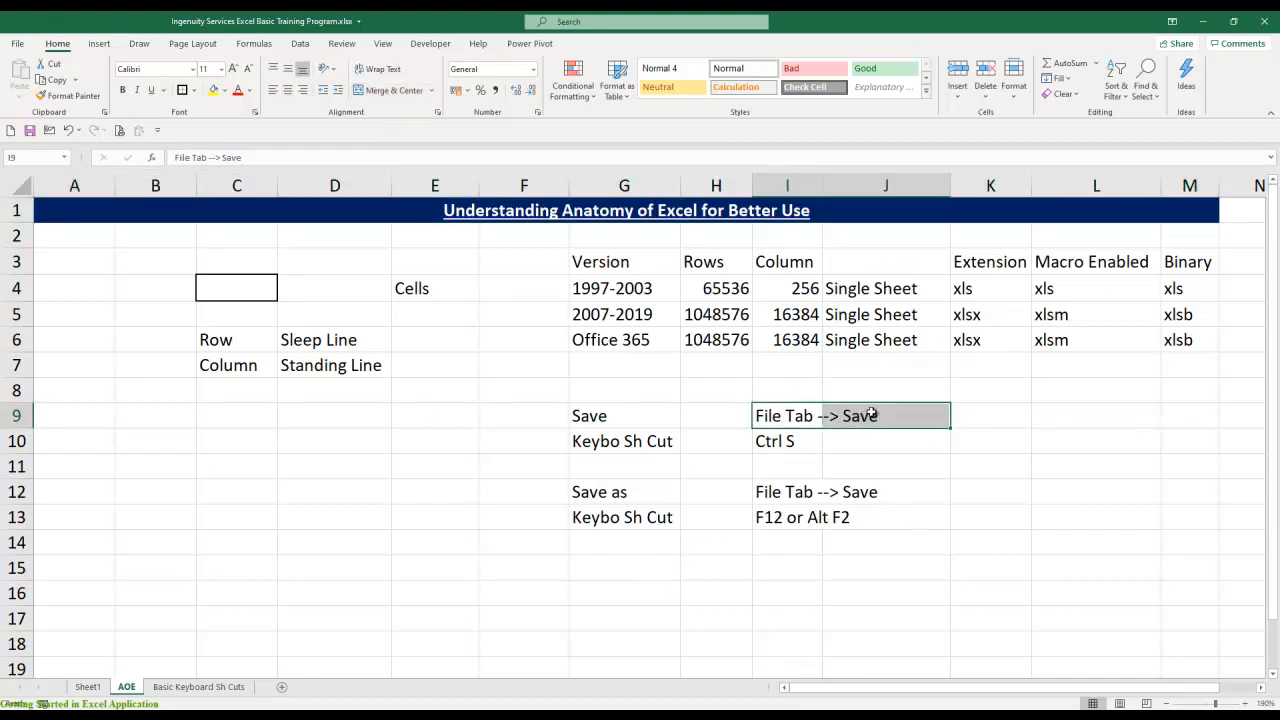
click(395, 90)
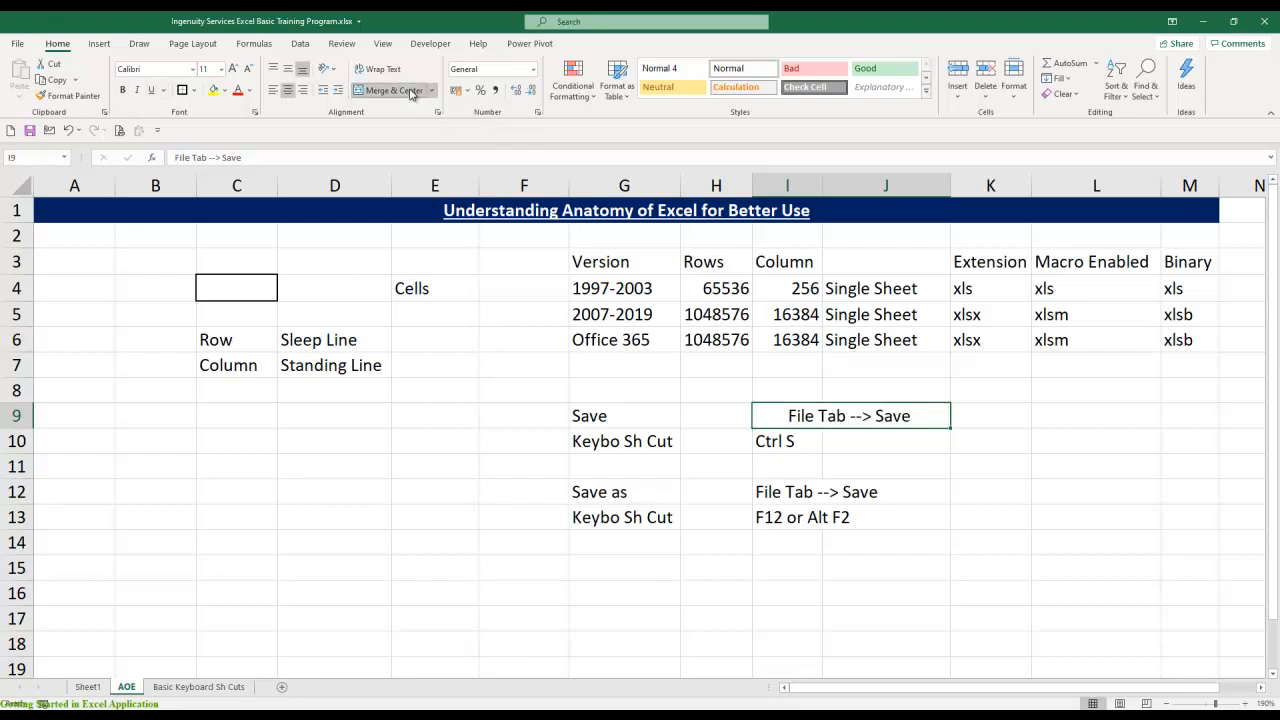
drag(762, 495, 894, 500)
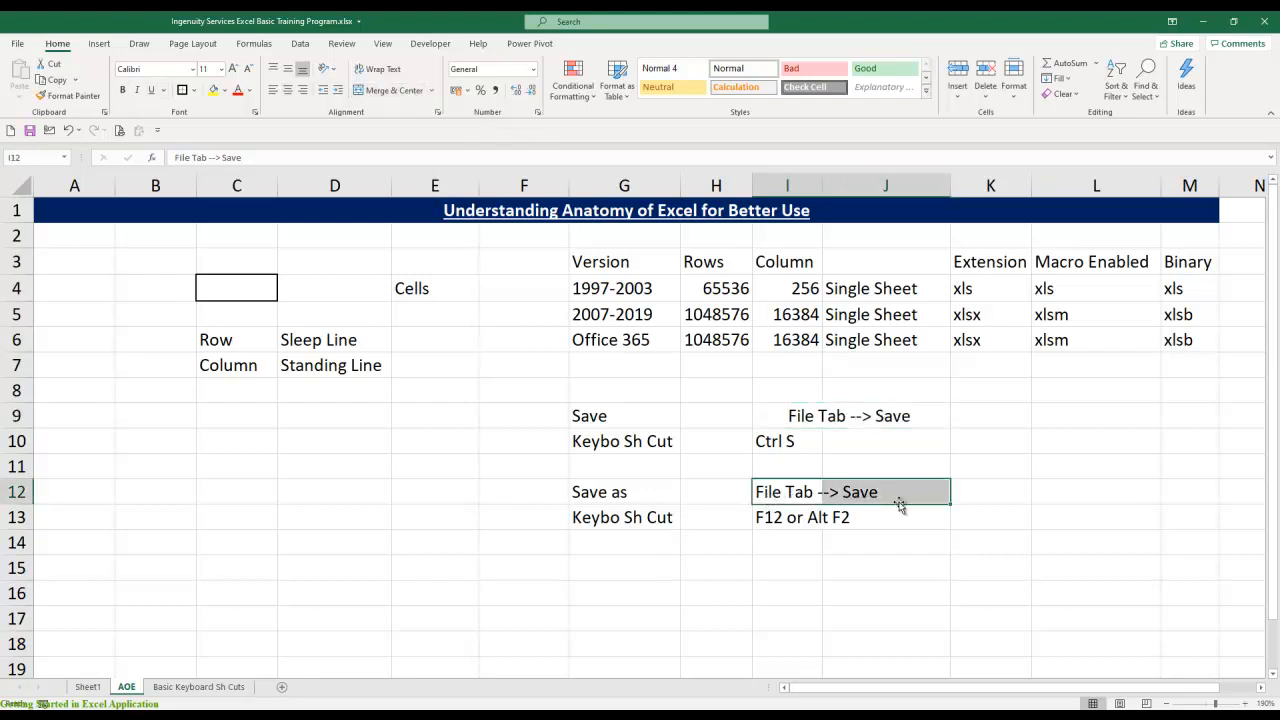
click(395, 90)
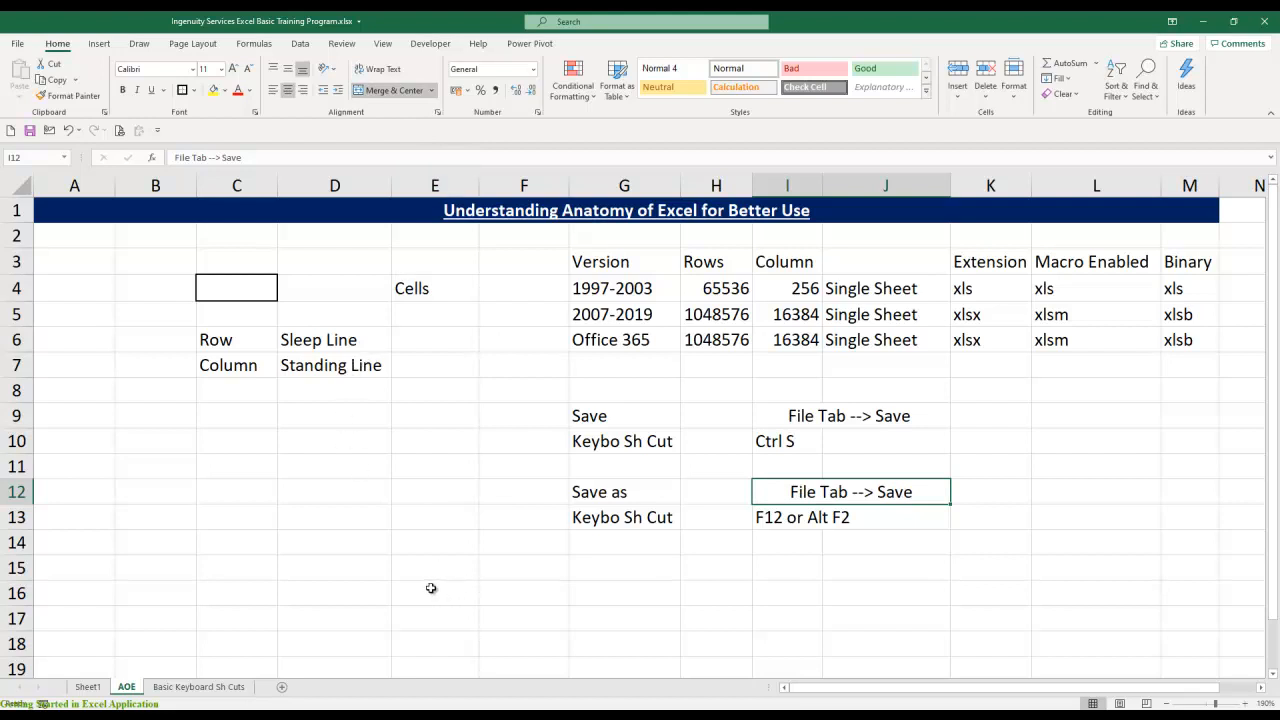
Merge and center the keyboard shortcut entries across I10:J10 and I13:J13, each row separately
drag(790, 441, 873, 445)
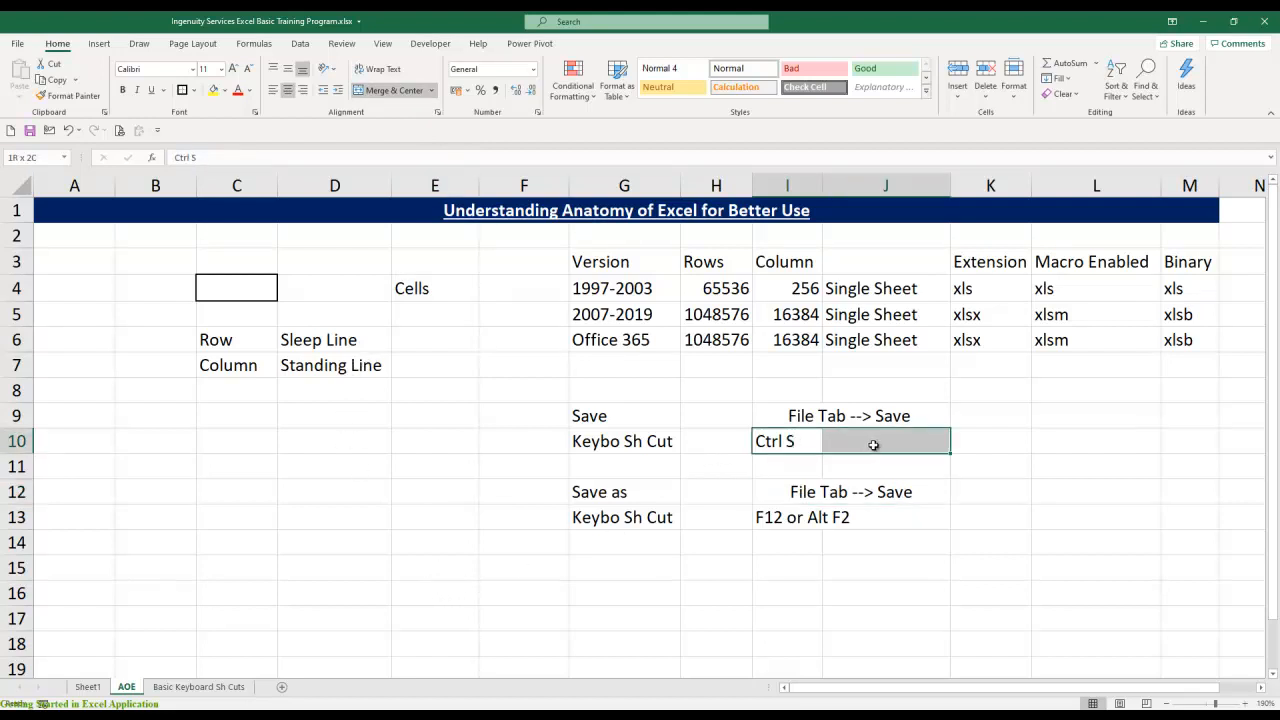
click(395, 90)
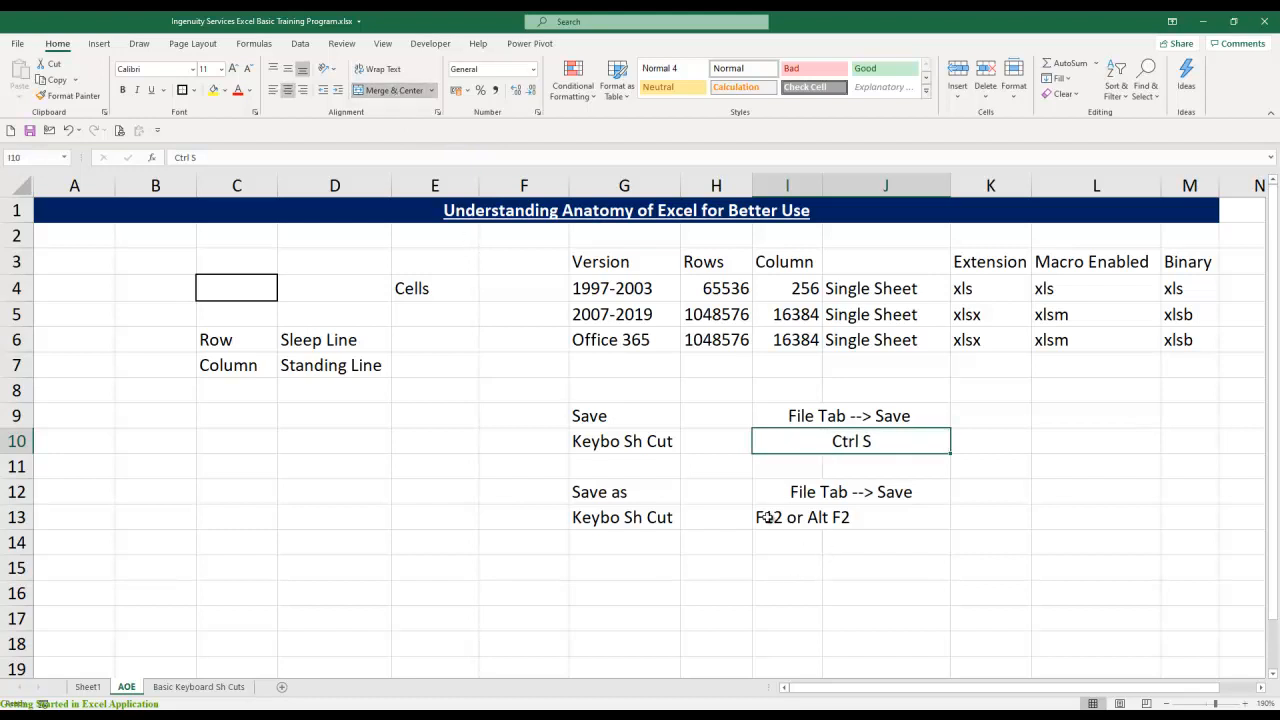
drag(765, 517, 855, 516)
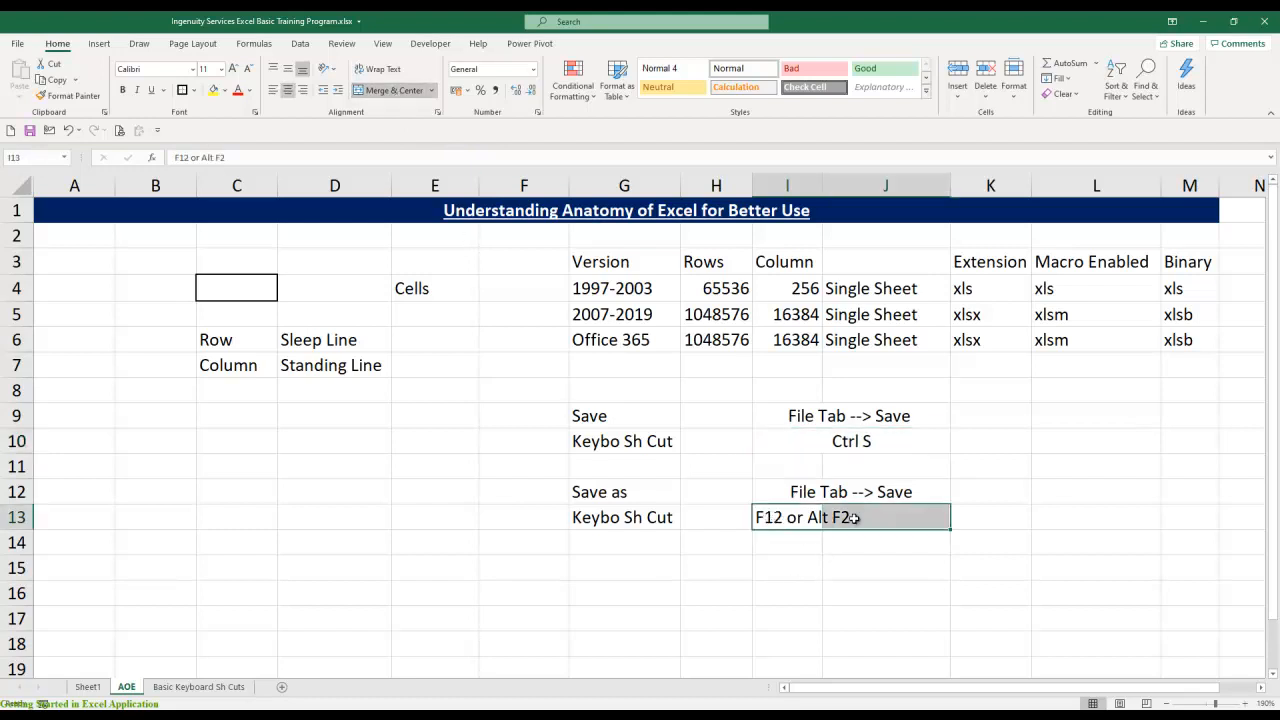
click(386, 93)
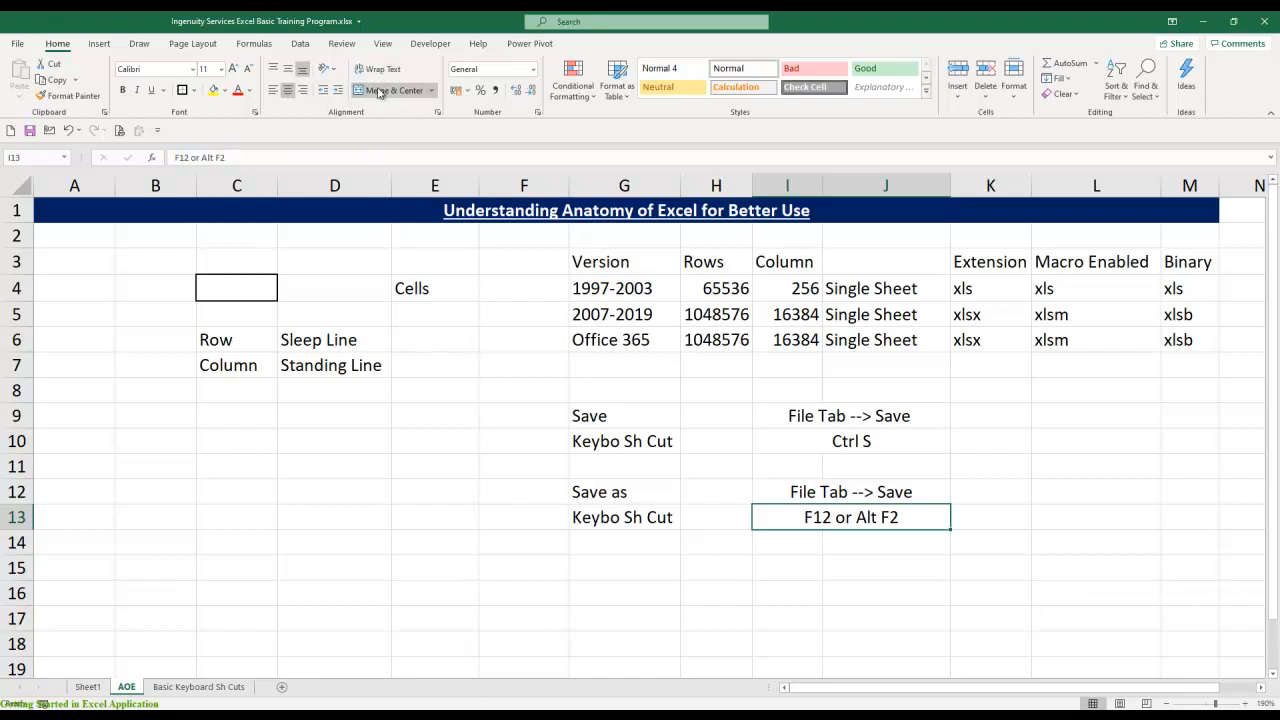
click(787, 415)
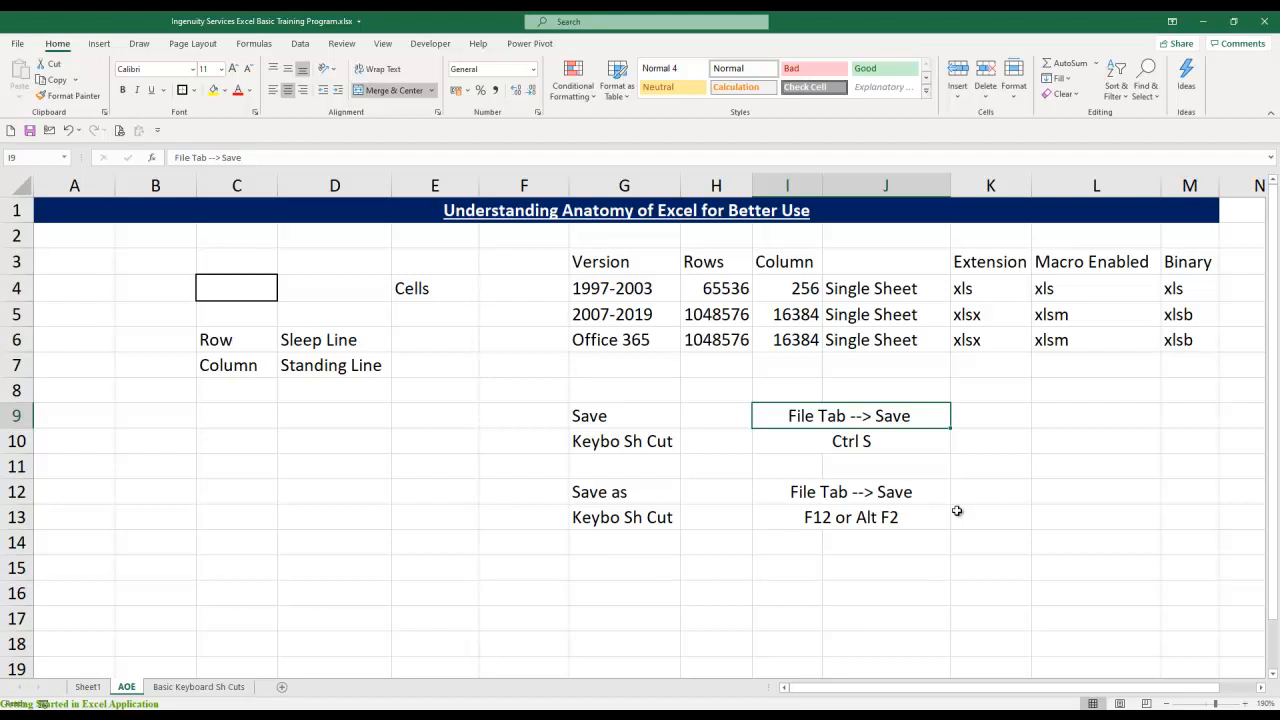
View Sheet1 and return to the AOE sheet, ending on the Basic Keyboard Sh Cuts sheet
click(853, 616)
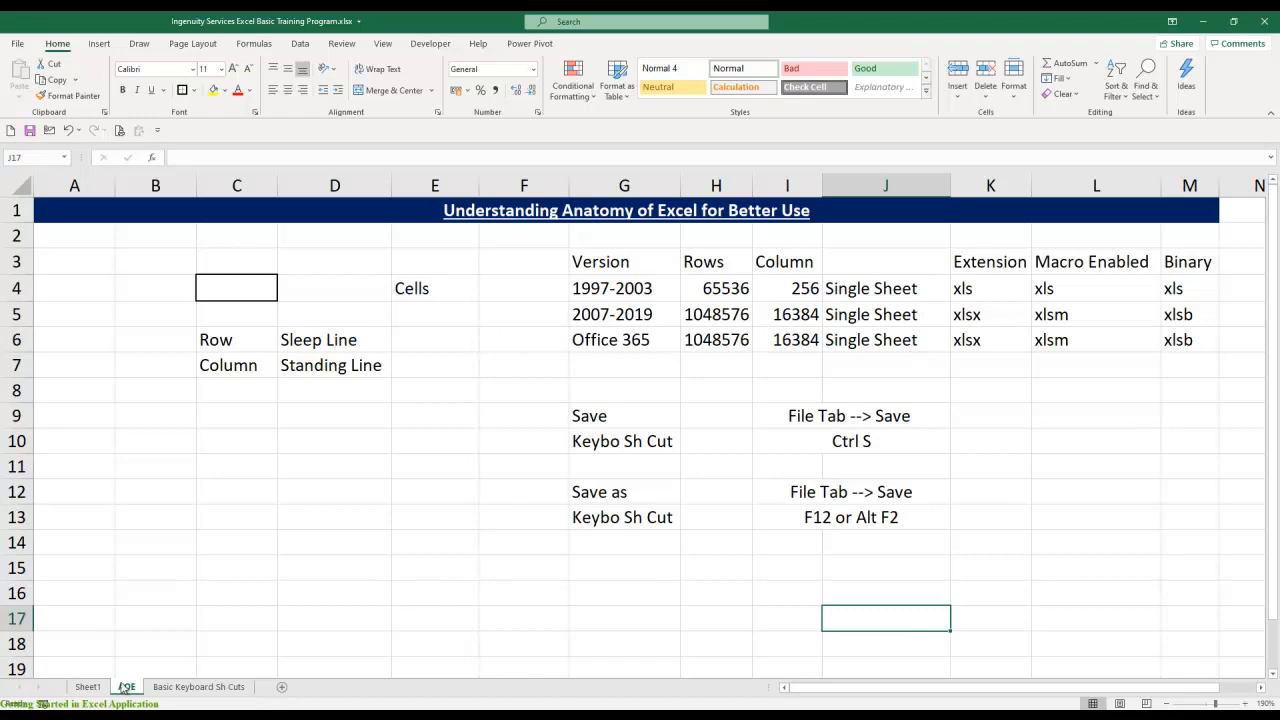
click(86, 690)
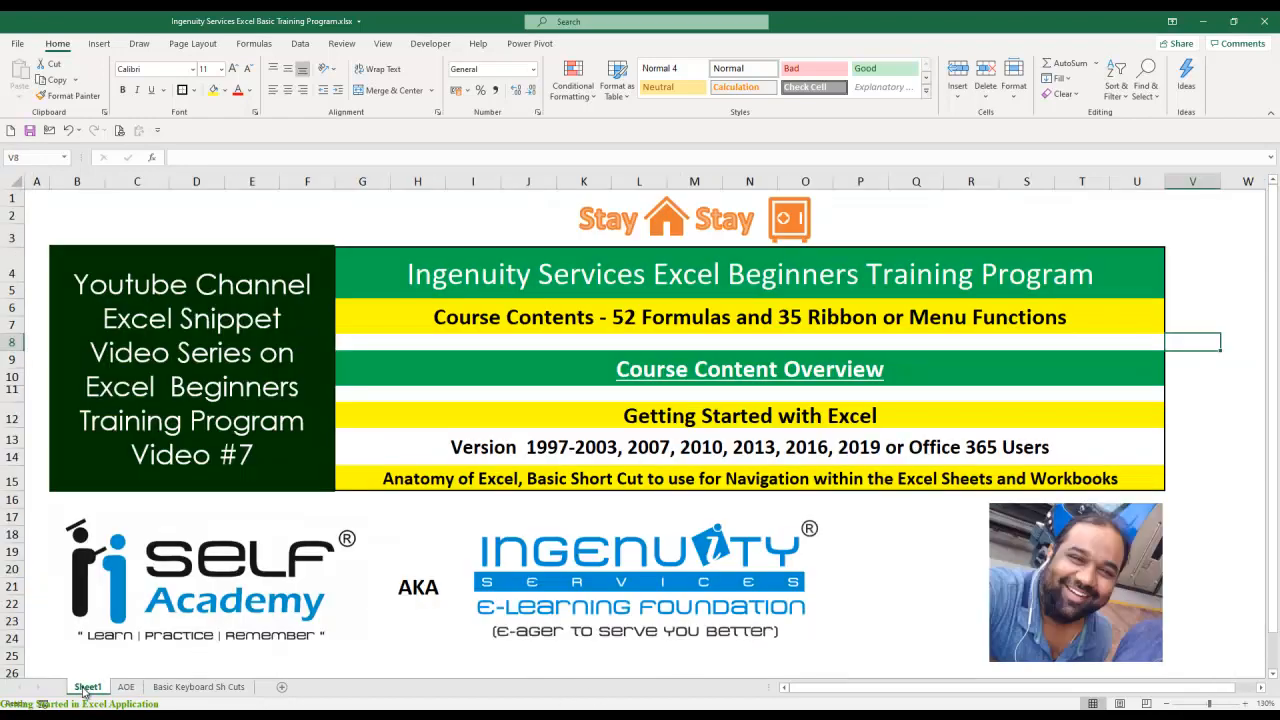
click(121, 690)
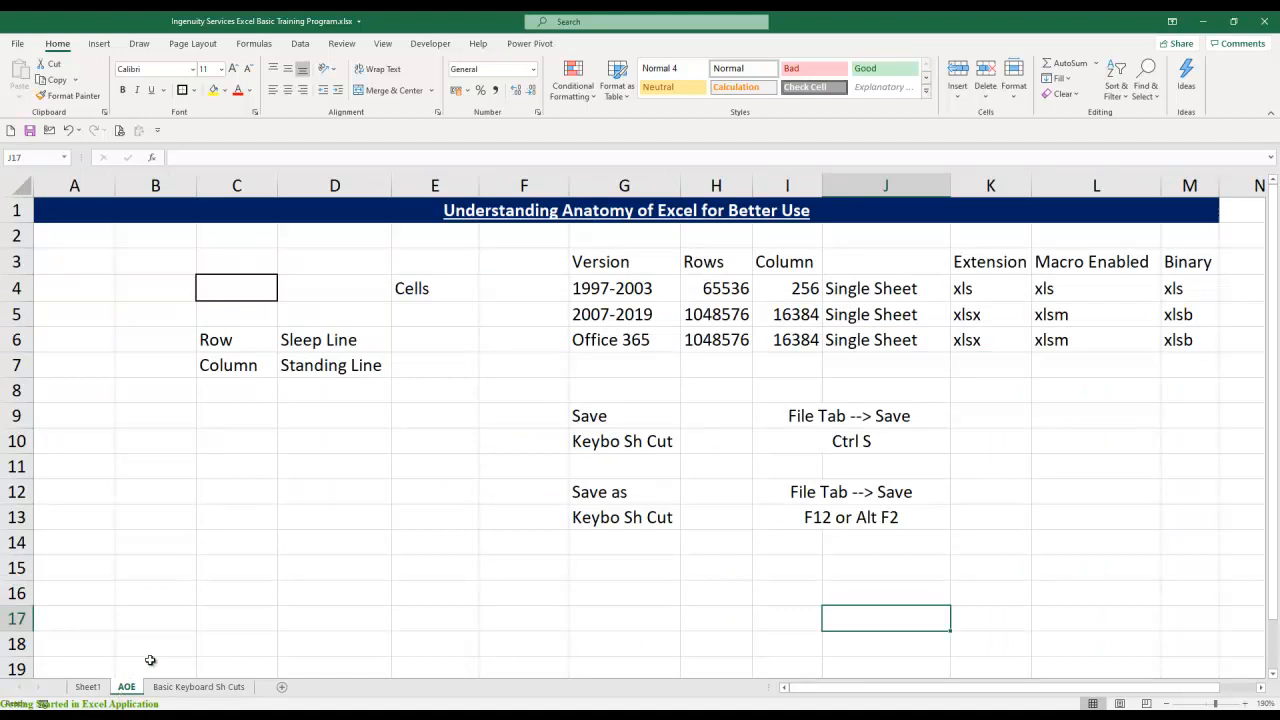
click(184, 694)
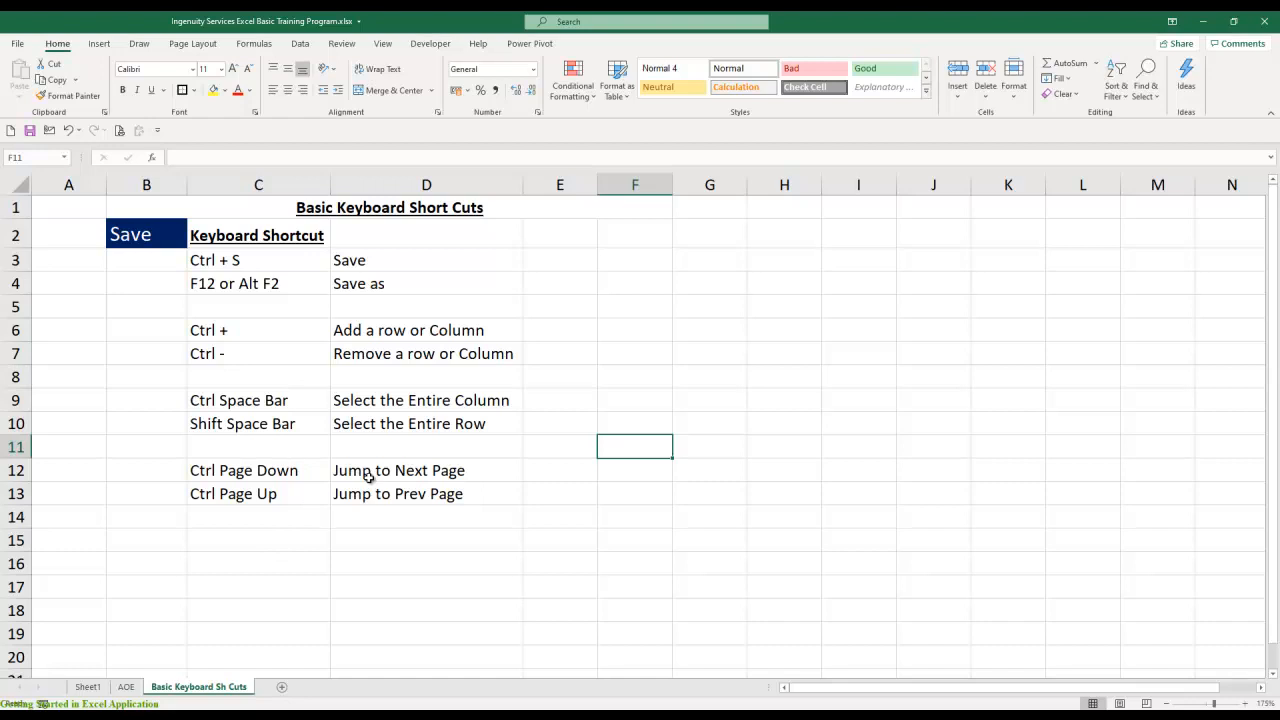
Examine the shortcuts in C6 and C7 for adding and removing a row or column
click(578, 336)
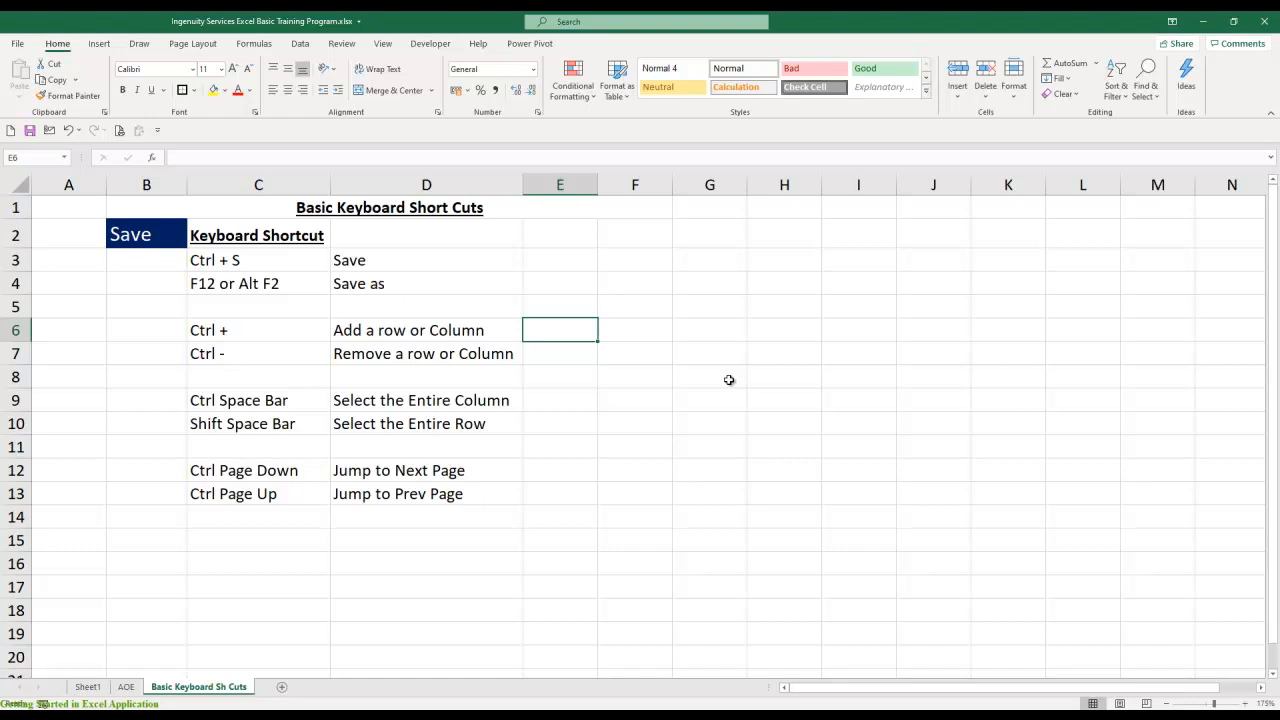
key(Left)
key(Left)
key(Down)
key(Up)
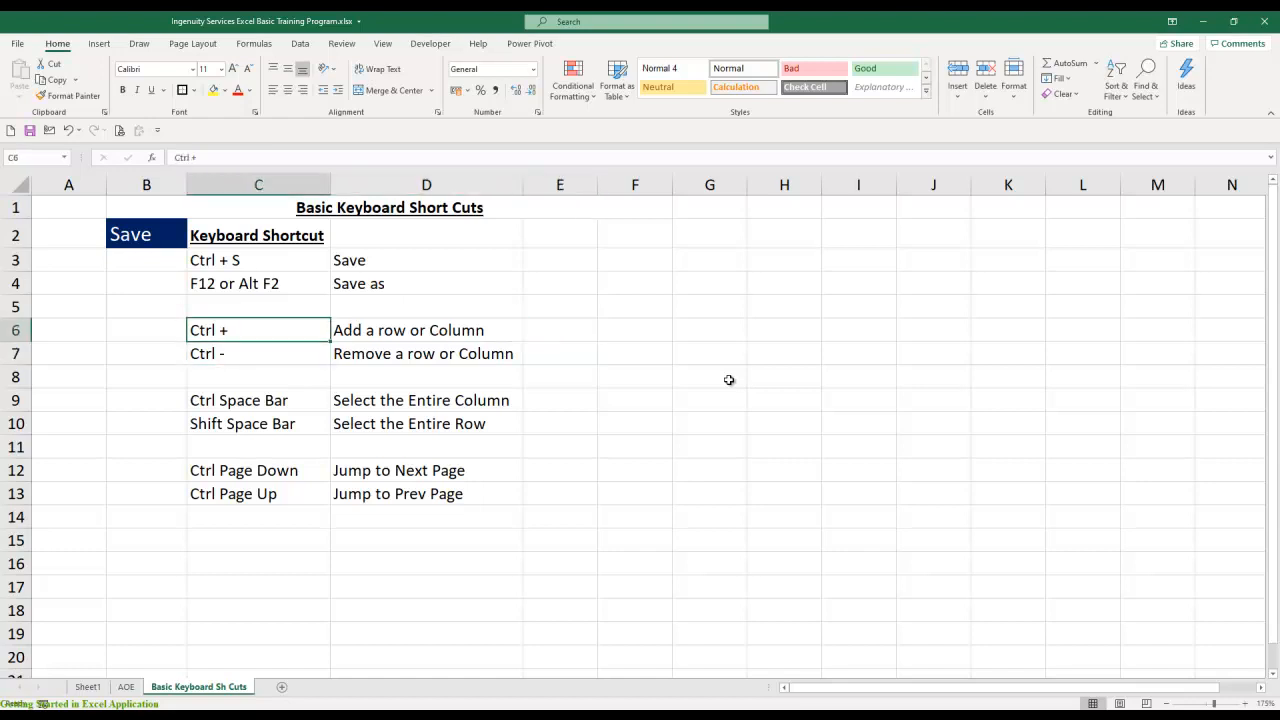
key(Down)
key(Up)
key(Down)
key(Up)
key(Down)
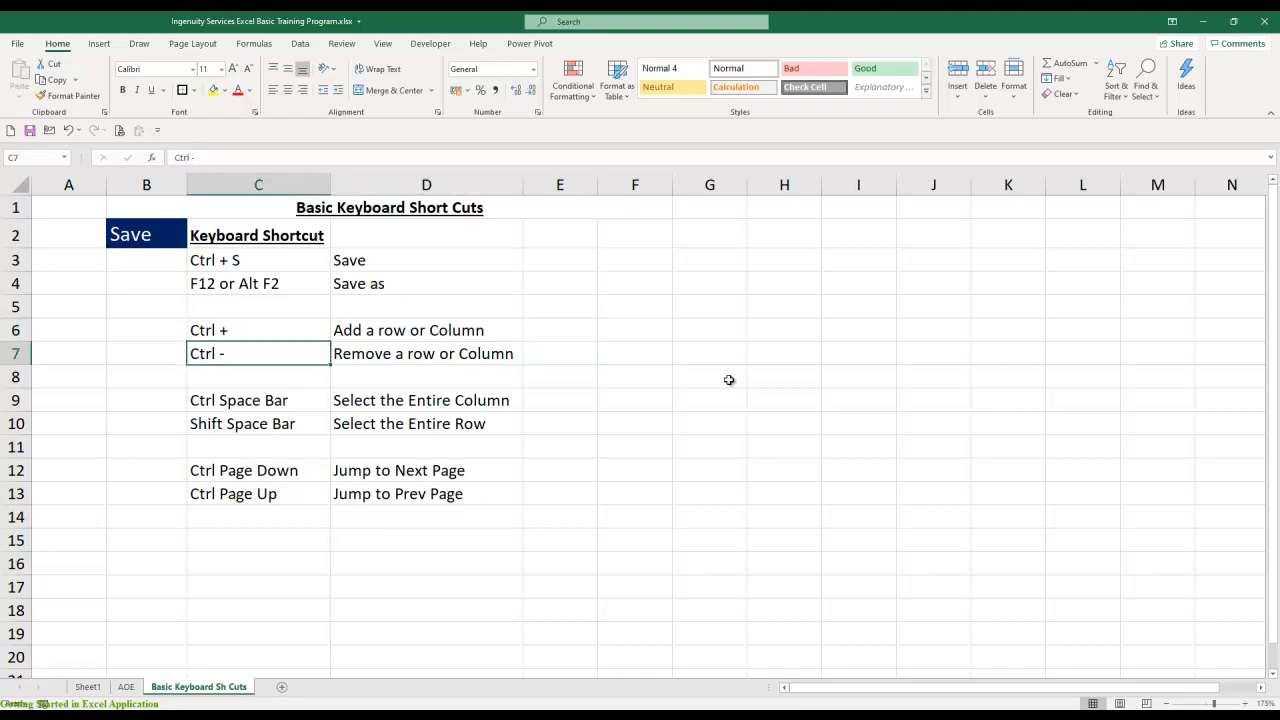
key(Up)
key(Down)
key(Up)
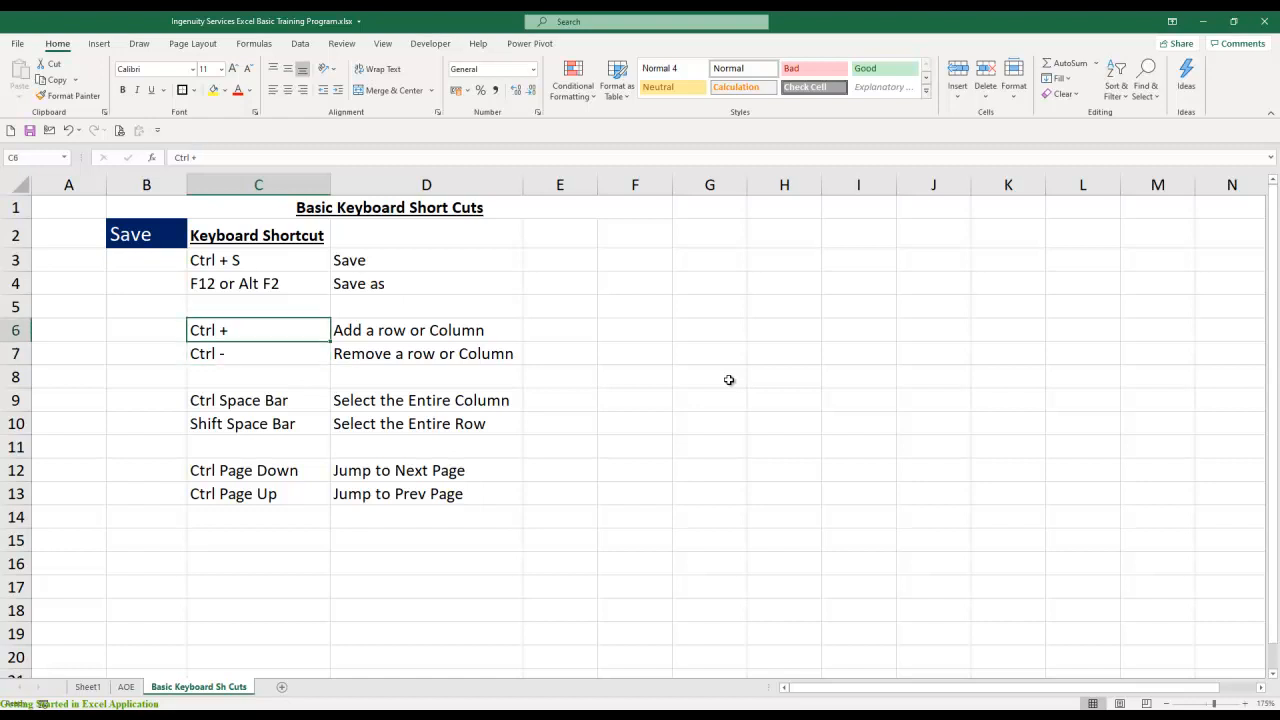
Enter "Ctrl Shift +" in F6 and autofit the width of column F to the entry
key(Right)
key(Right)
key(Right)
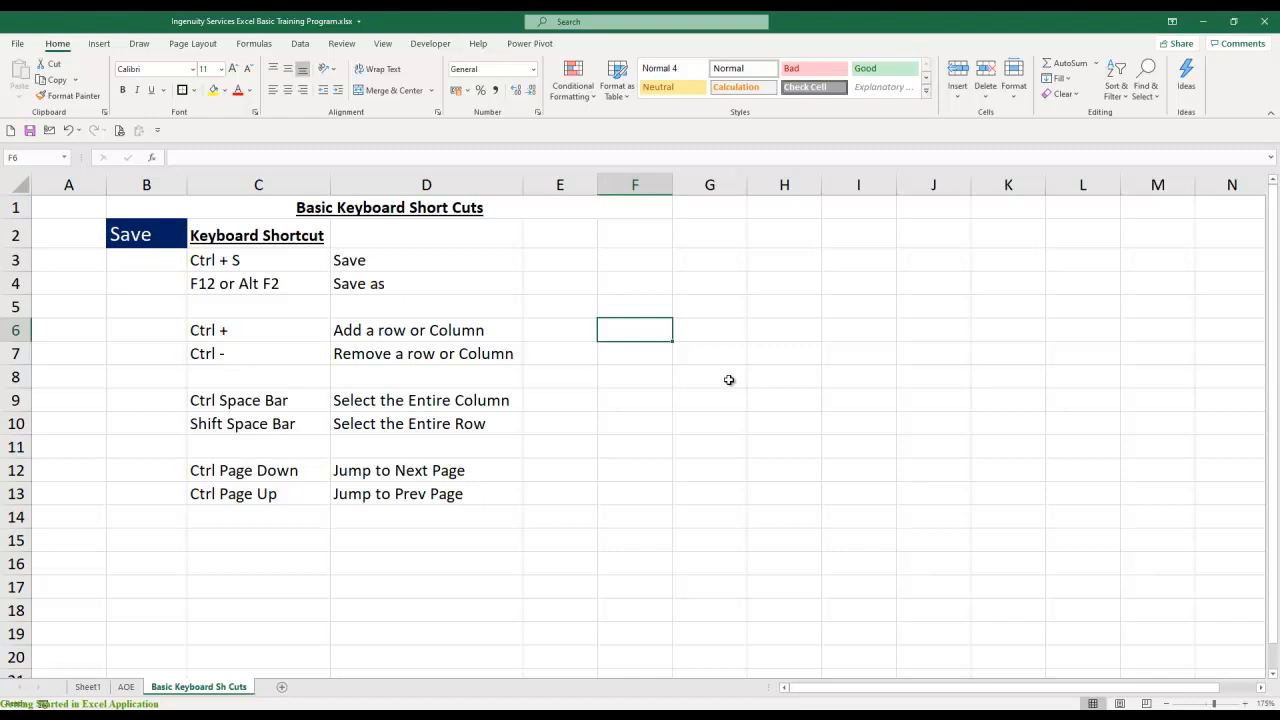
text(Ctrl)
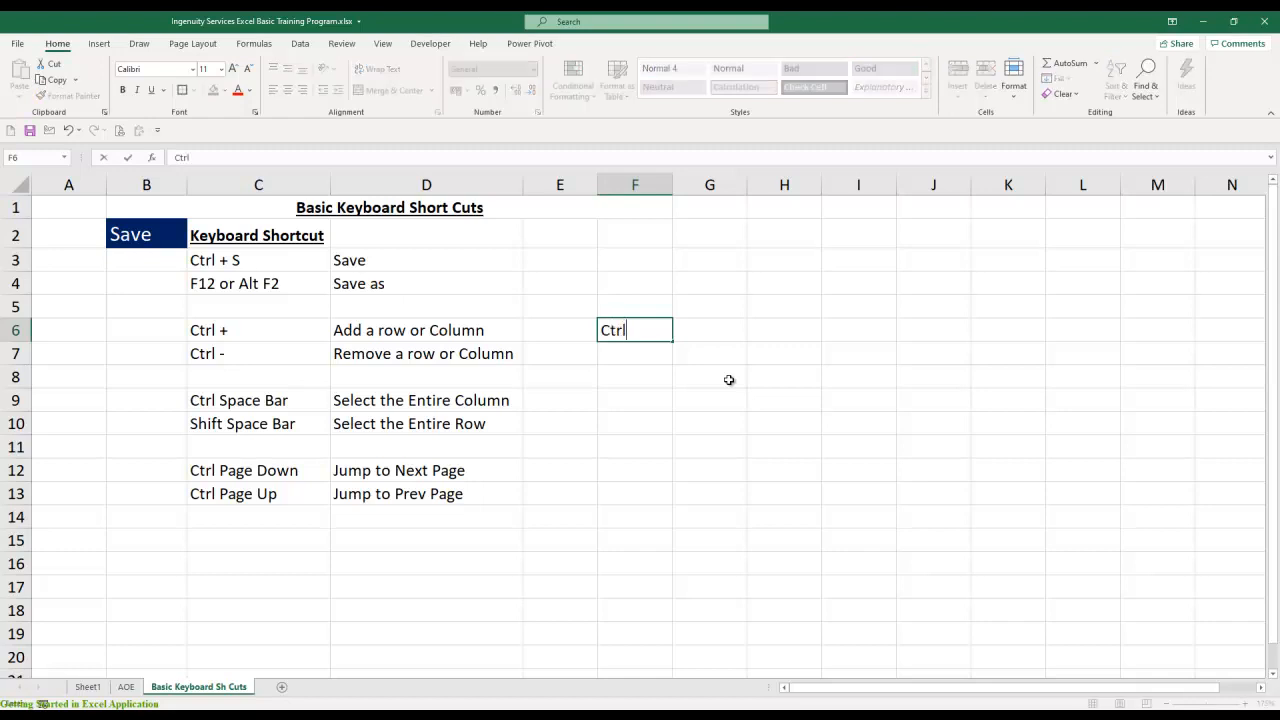
text( Shift +)
key(Return)
key(Up)
key(alt+o)
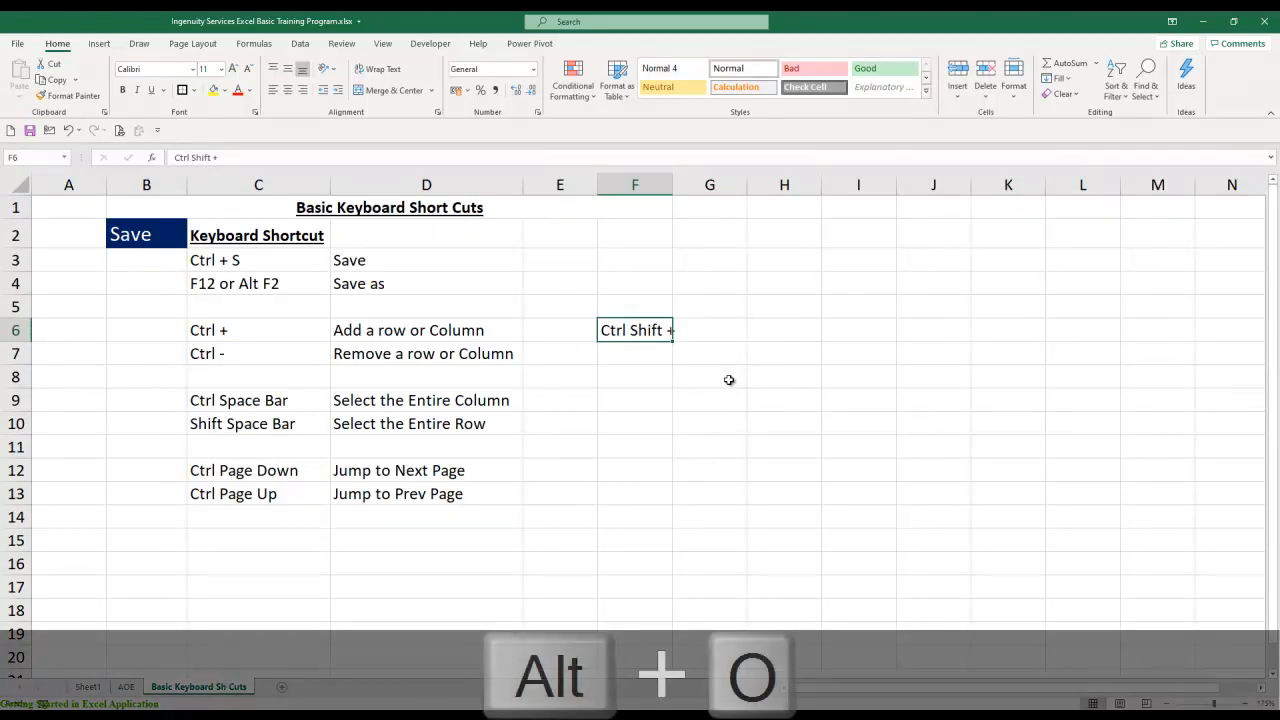
key(alt+c)
key(alt+a)
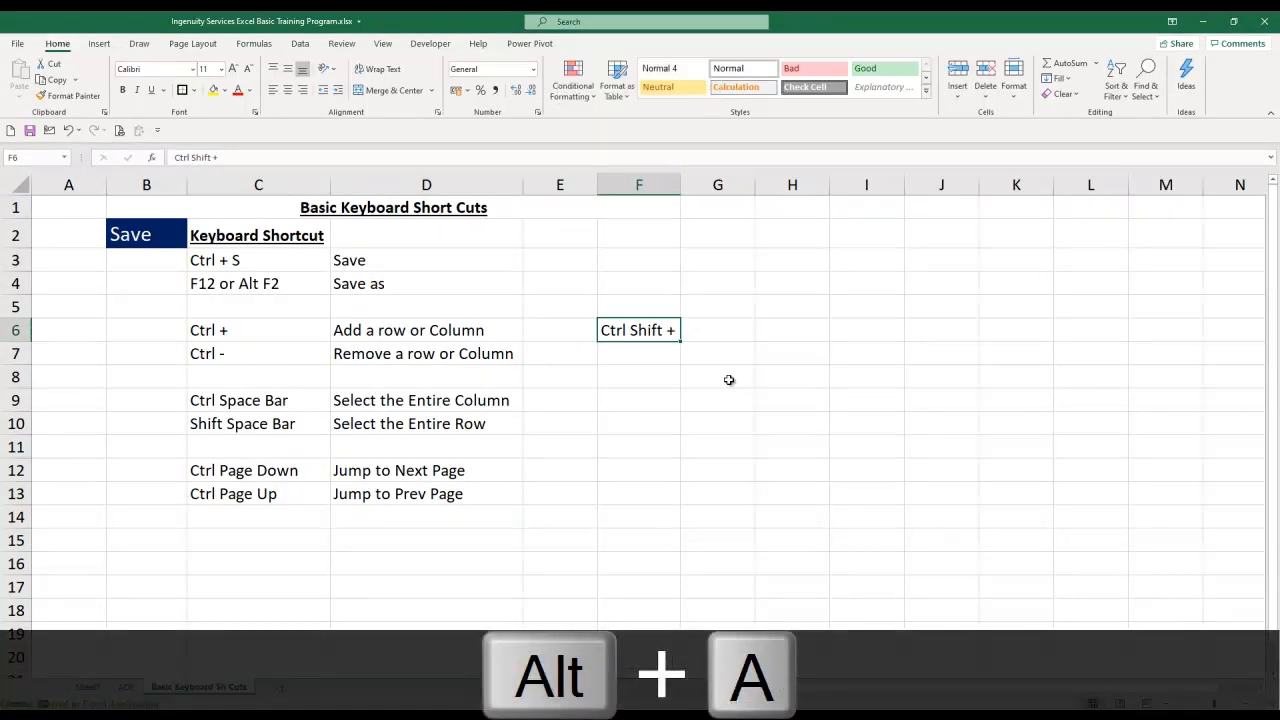
Enter "Ctrl -" in F7 and an equals sign "=" in G6 beside the "Ctrl Shift +" entry
key(Down)
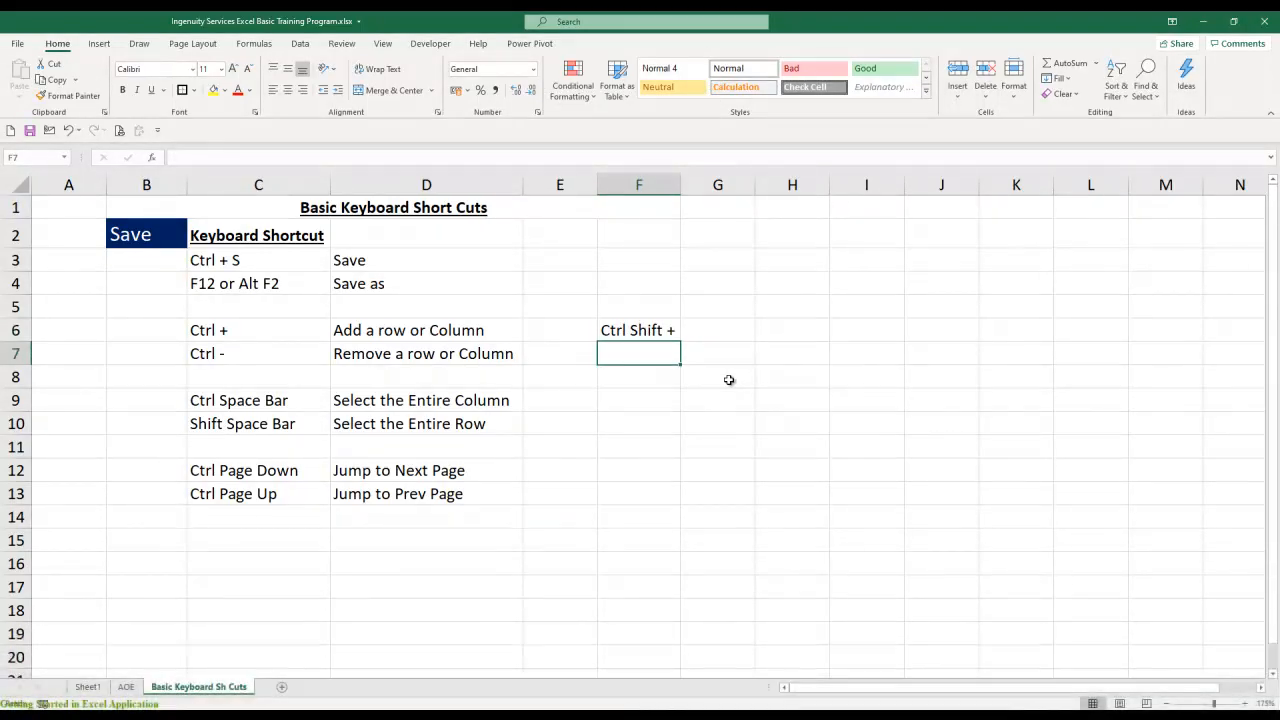
text(Ctrl -)
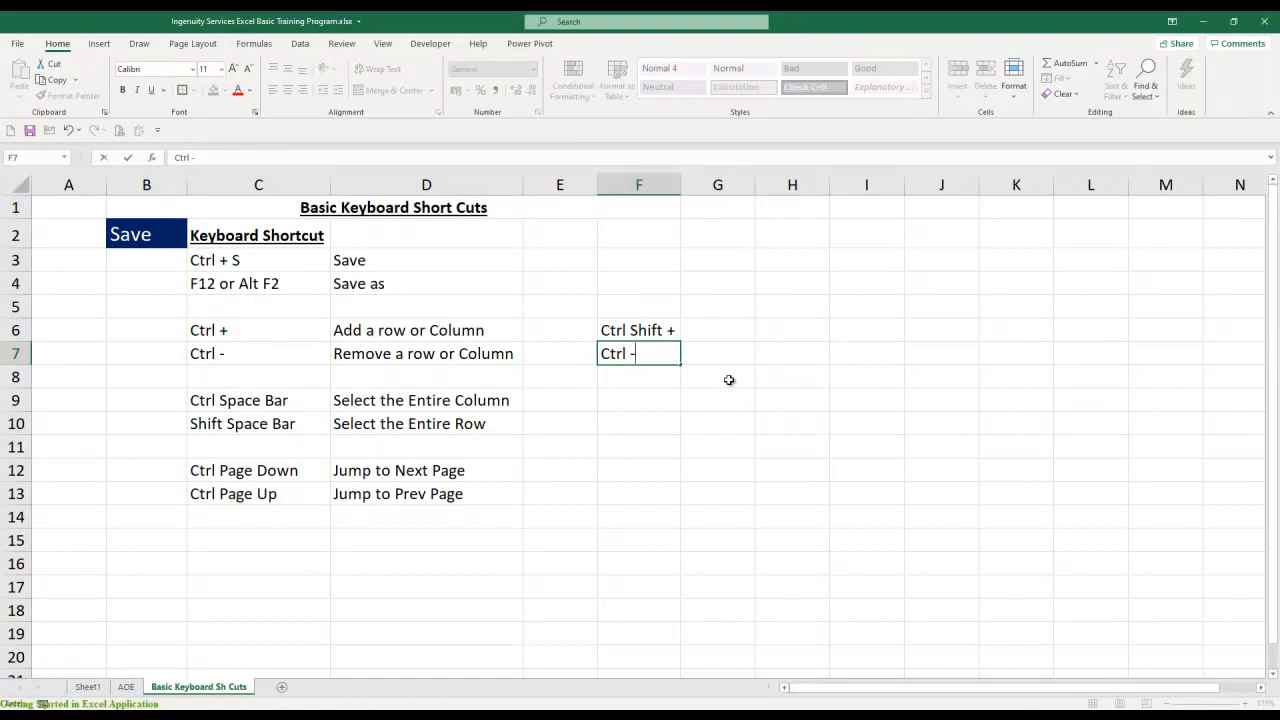
key(Return)
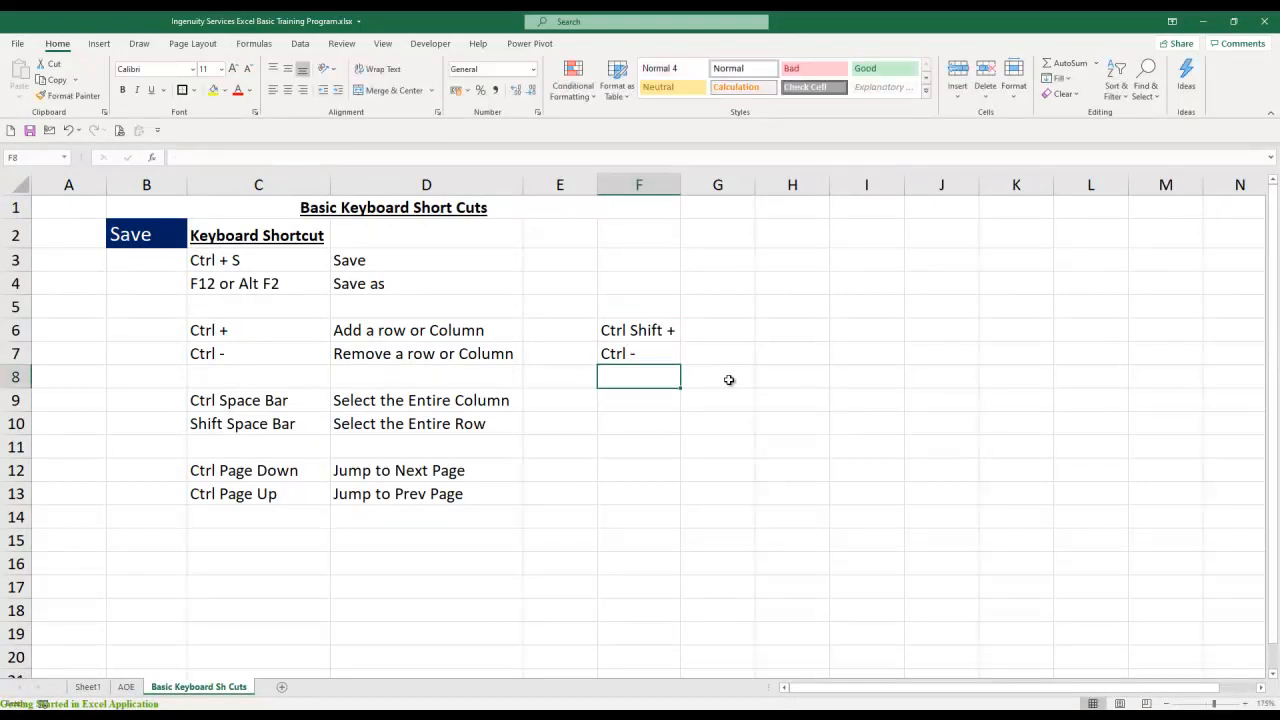
key(Up)
key(Up)
key(Right)
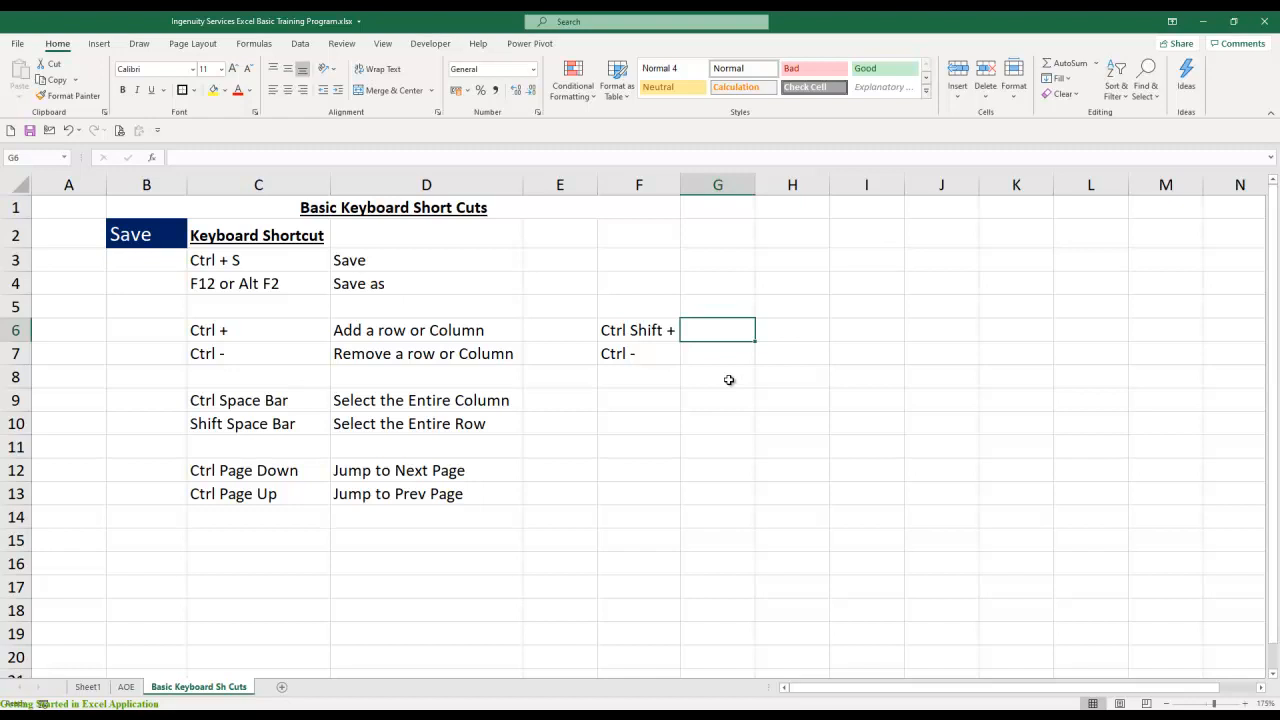
text(=)
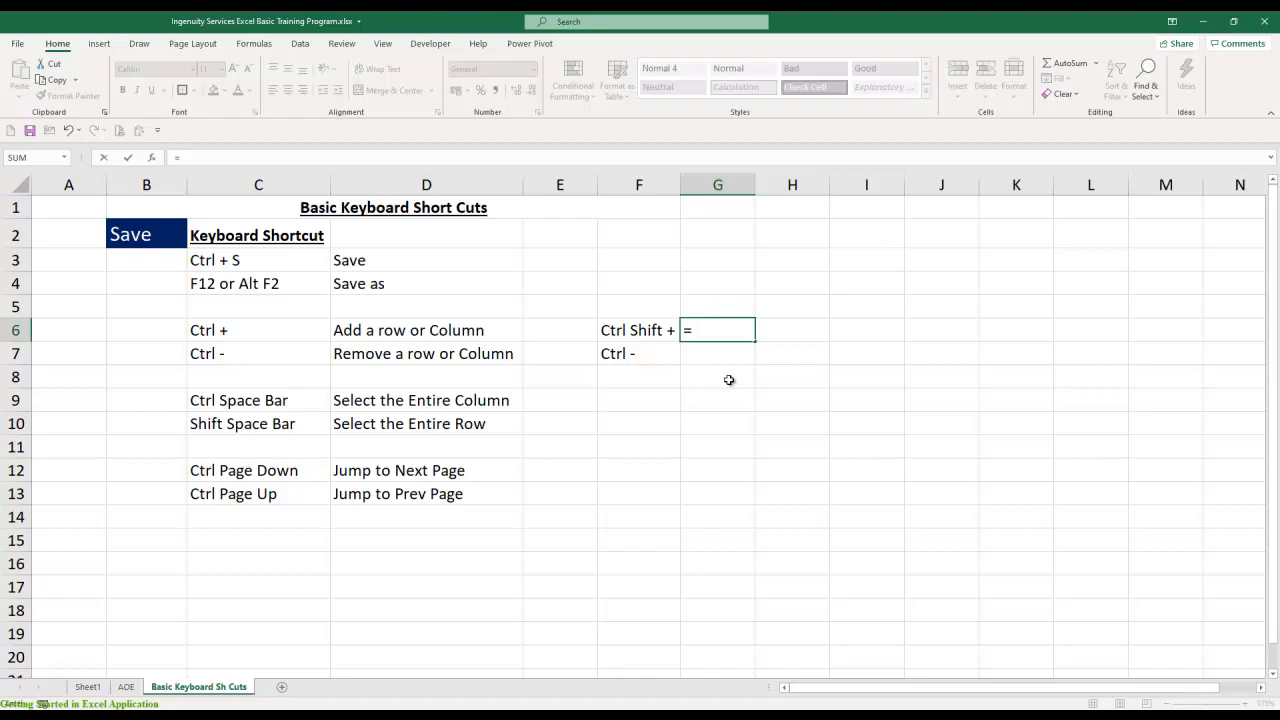
key(Return)
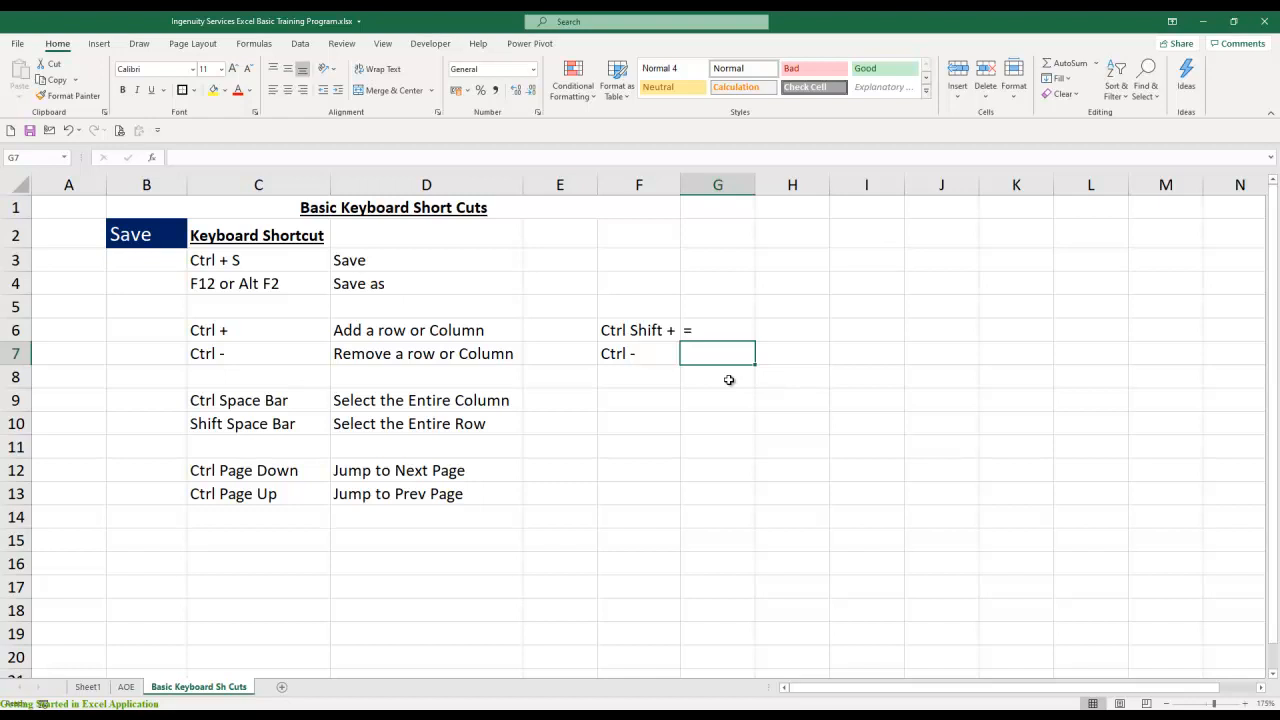
Go back sheet by sheet to Sheet1 and return the same way to the Basic Keyboard Sh Cuts sheet
key(ctrl+Page_Up)
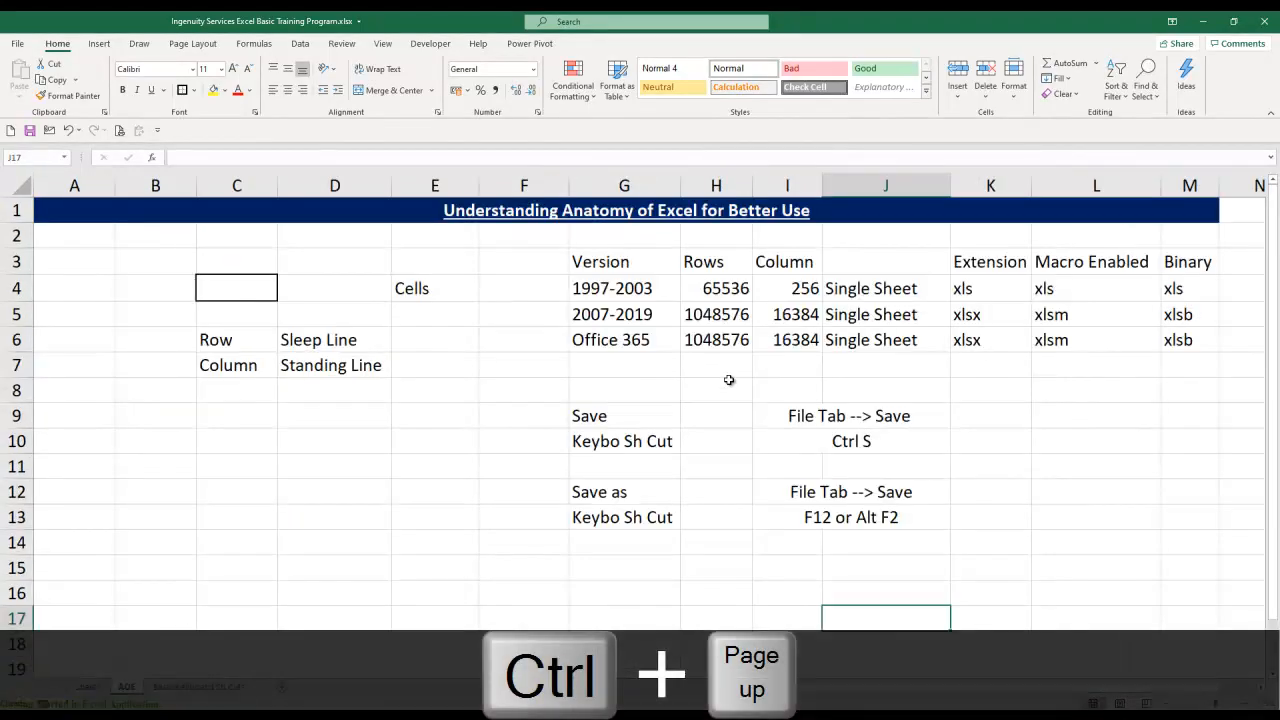
key(ctrl+Page_Up)
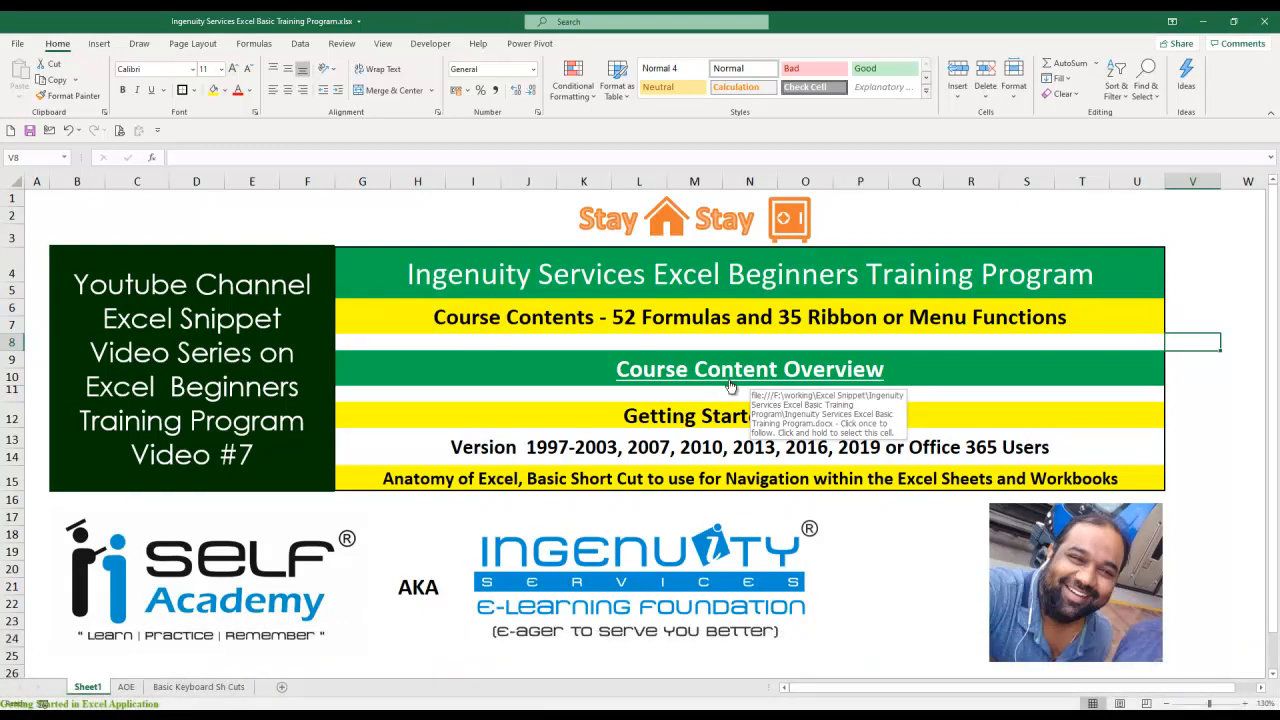
key(ctrl+Page_Down)
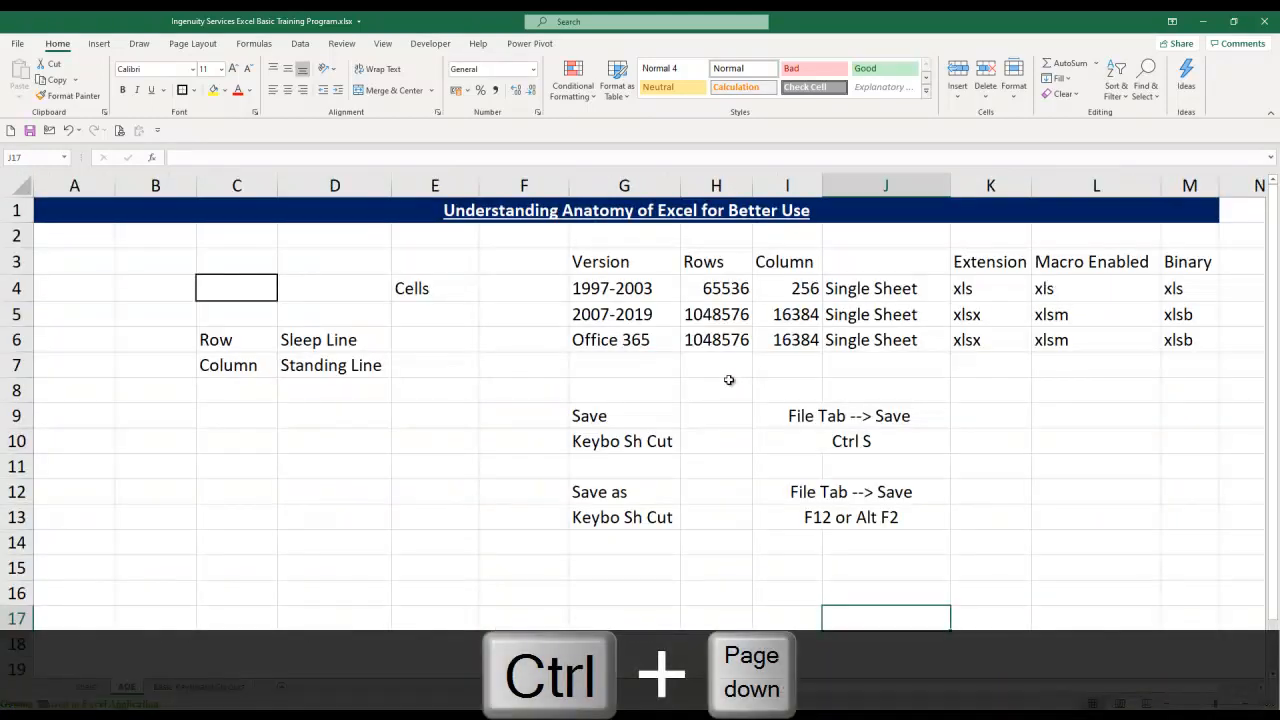
key(ctrl+Page_Down)
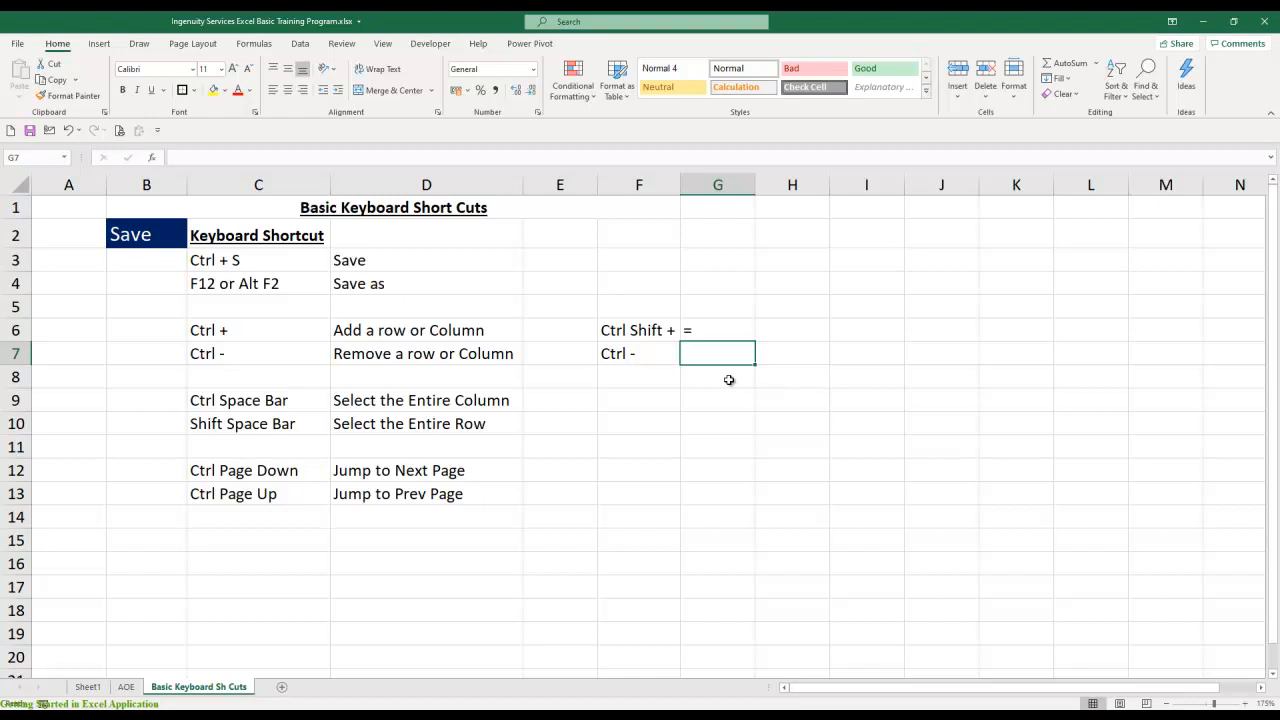
Insert a blank cell at F6 with the Shift cells down option, and delete it again with Shift cells up
key(Left)
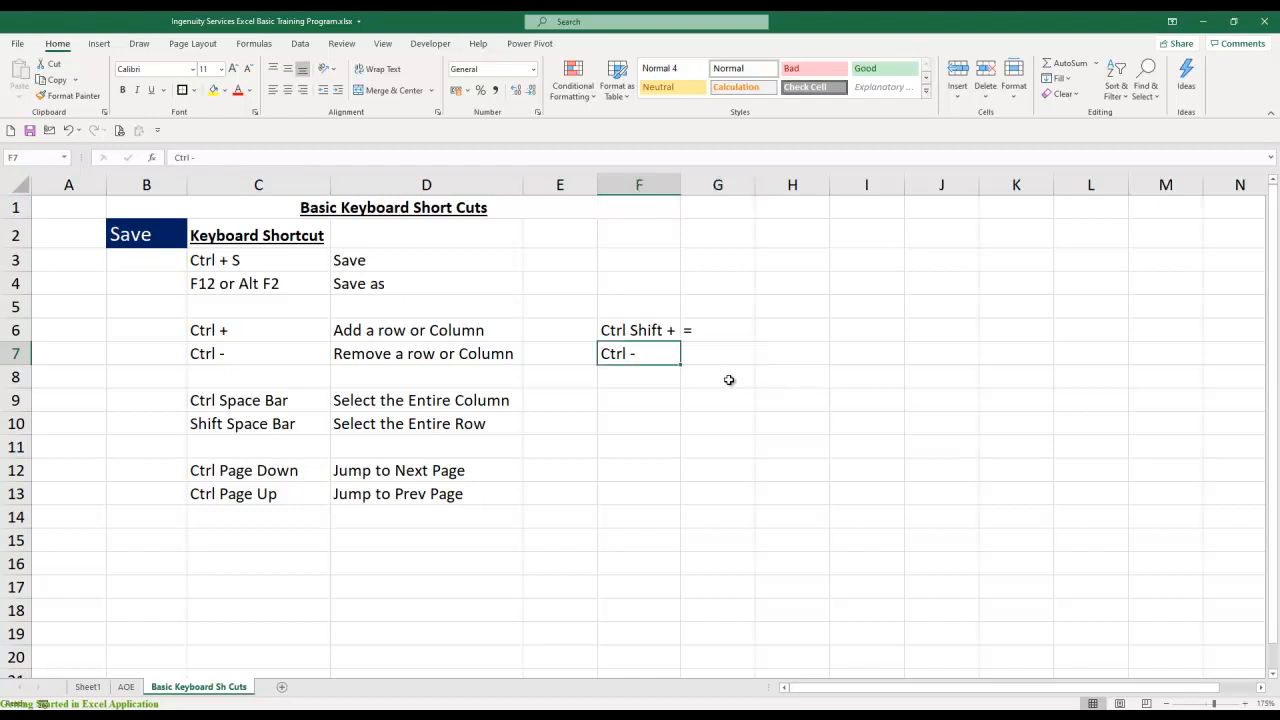
key(Up)
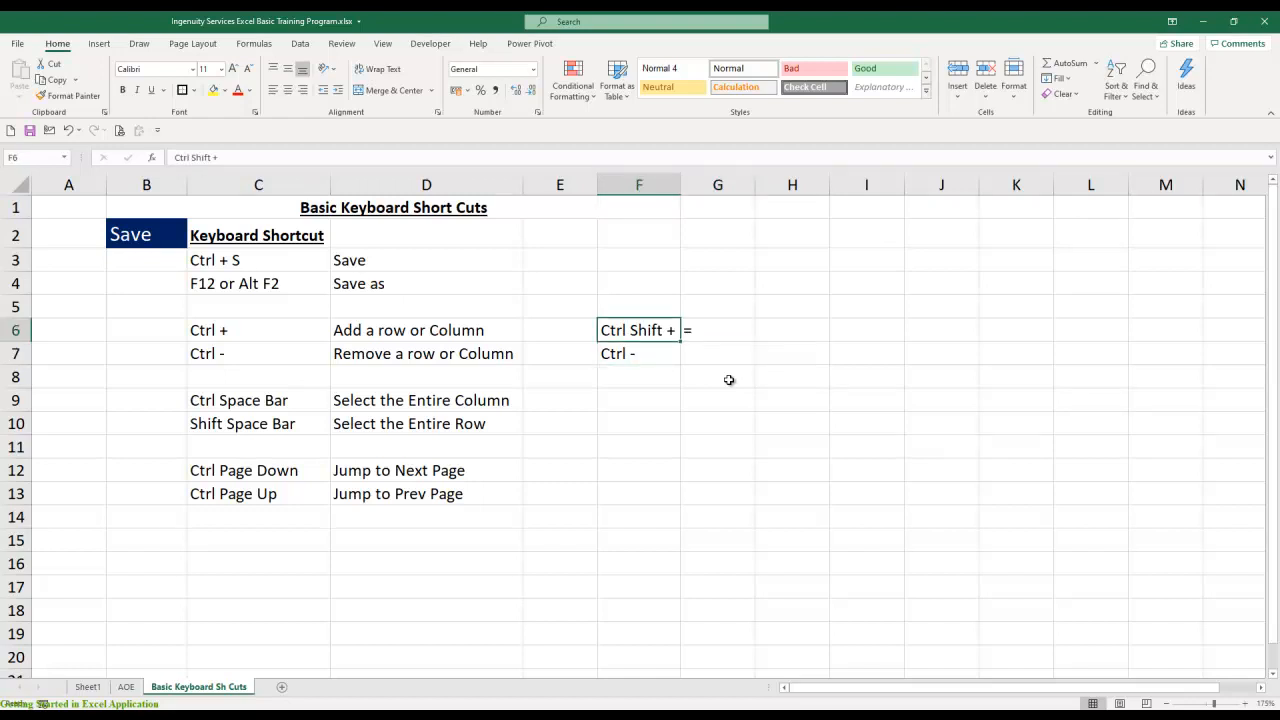
key(ctrl+plus)
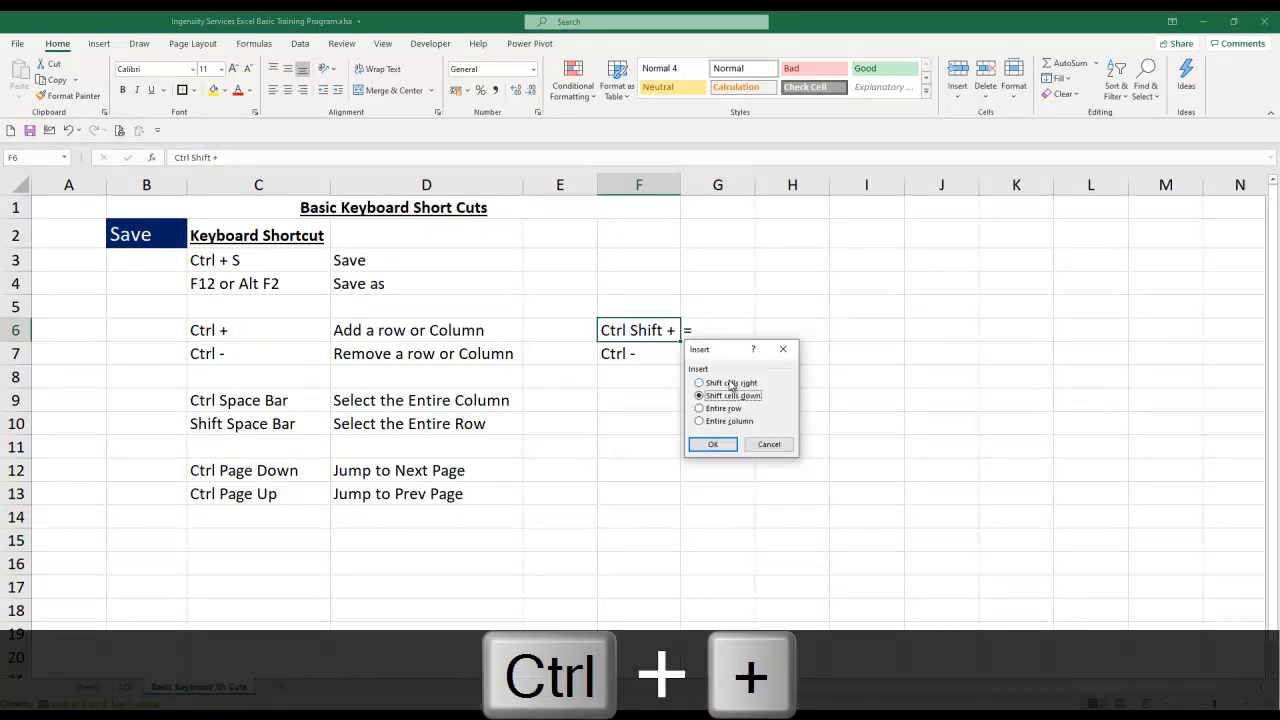
drag(735, 352, 816, 273)
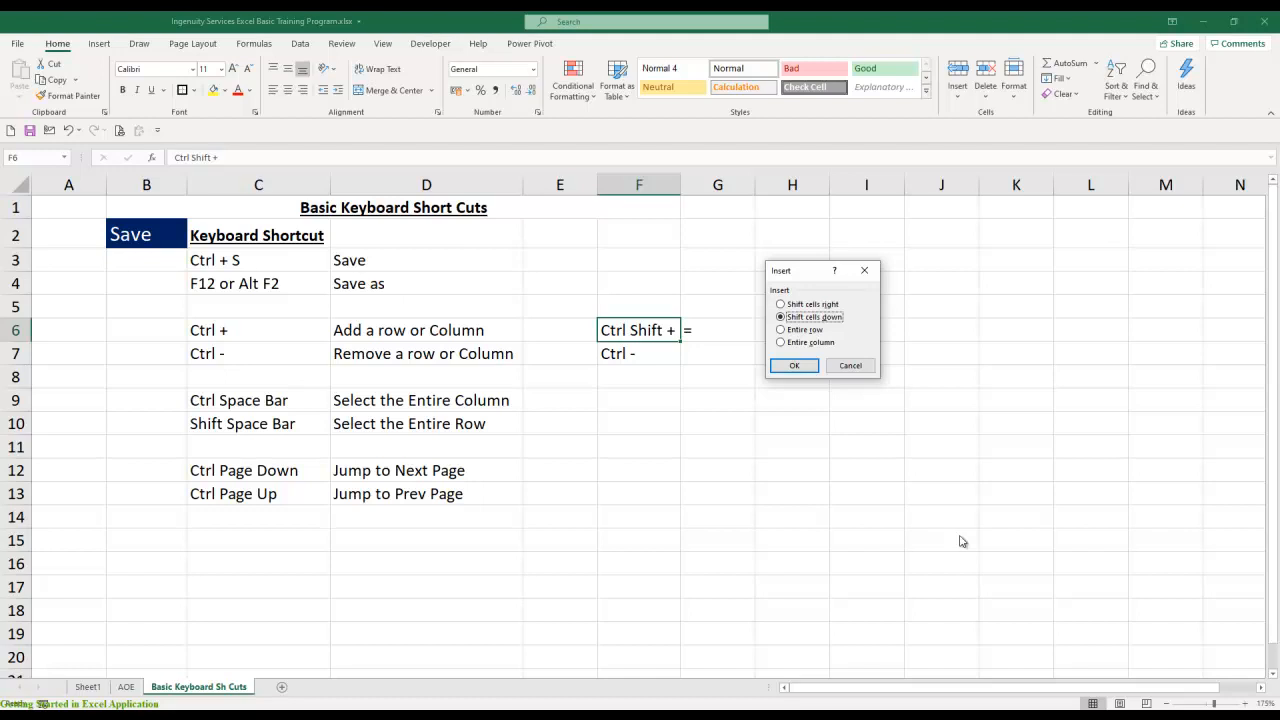
key(Return)
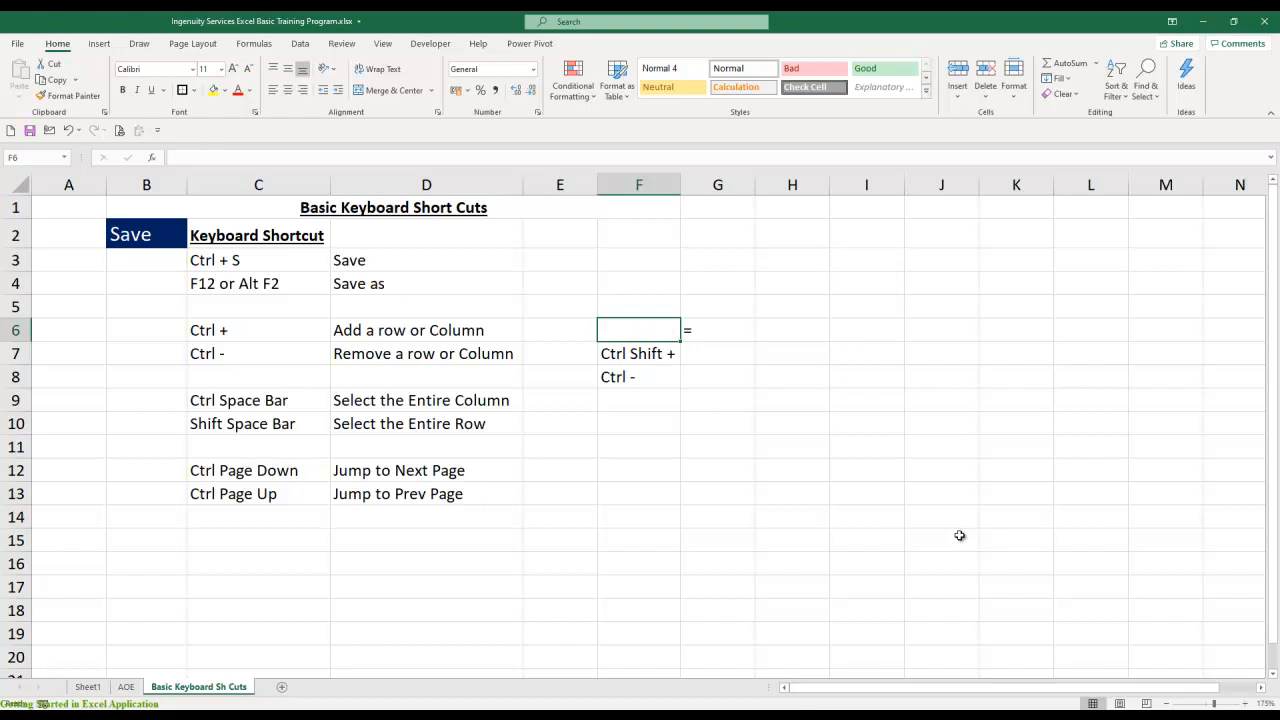
key(ctrl+minus)
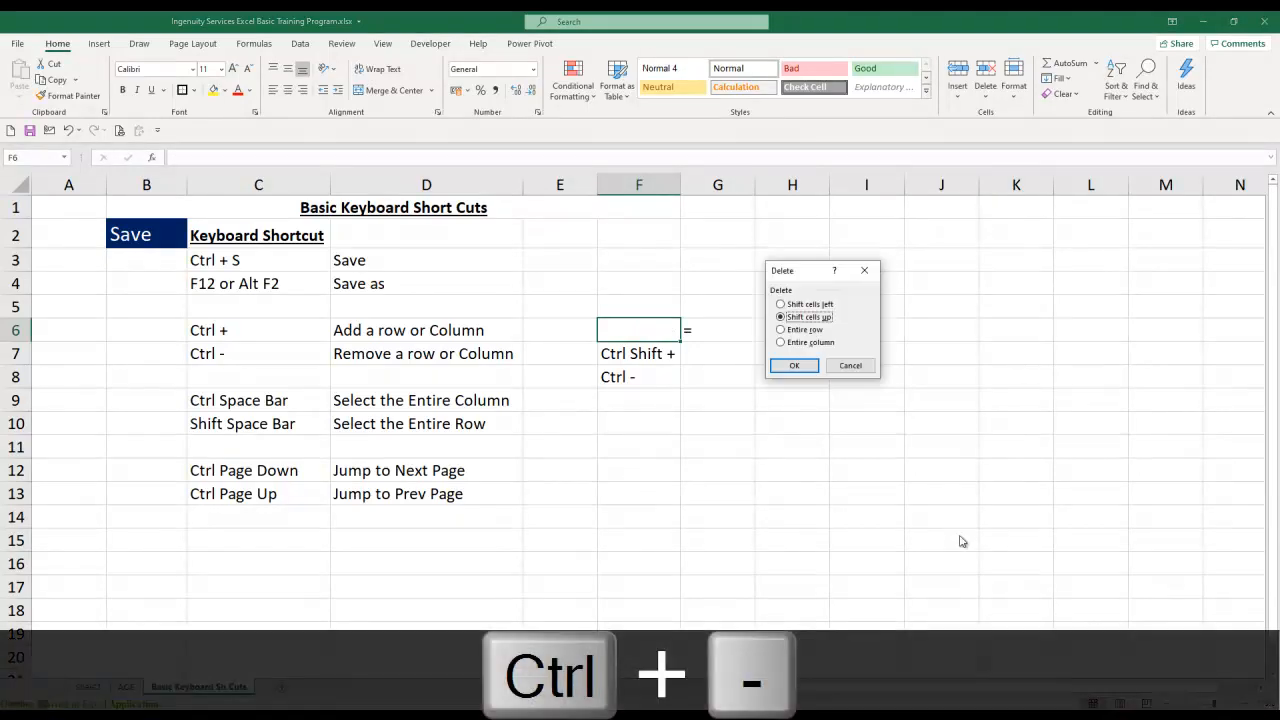
key(Return)
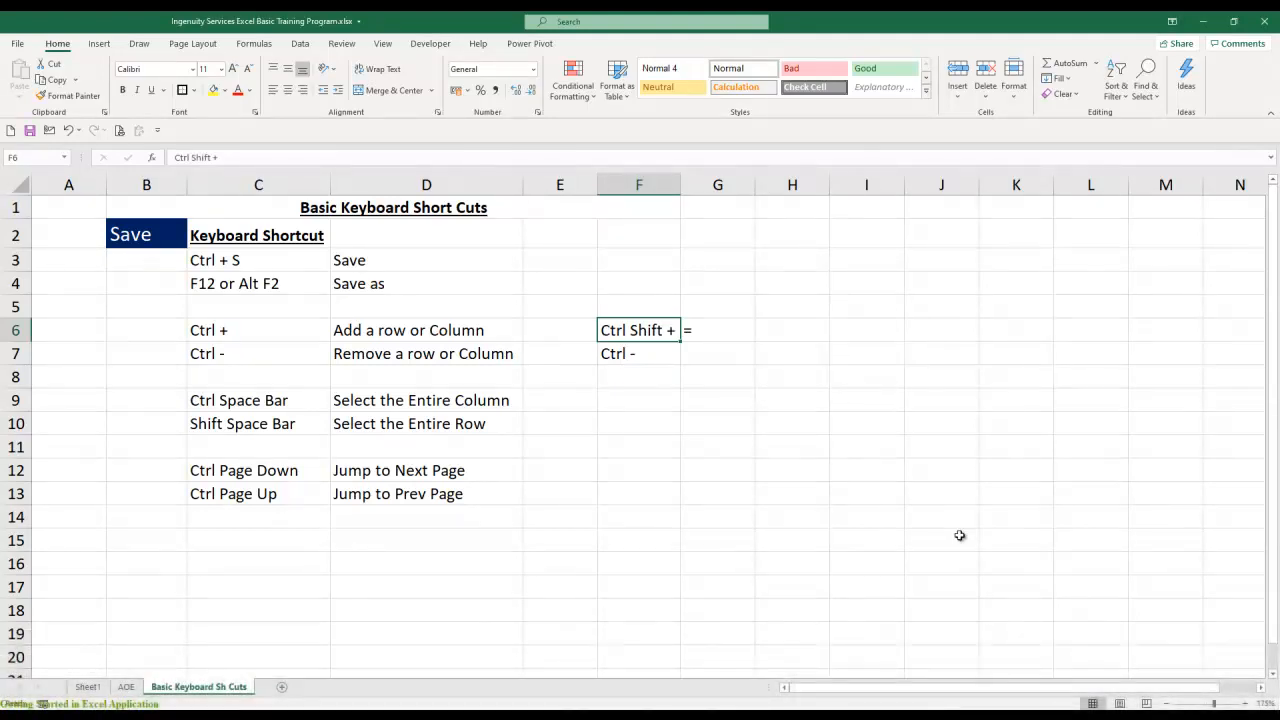
Insert a blank cell at F6 with the Shift cells right option, and delete it again with Shift cells left
key(ctrl+plus)
key(Up)
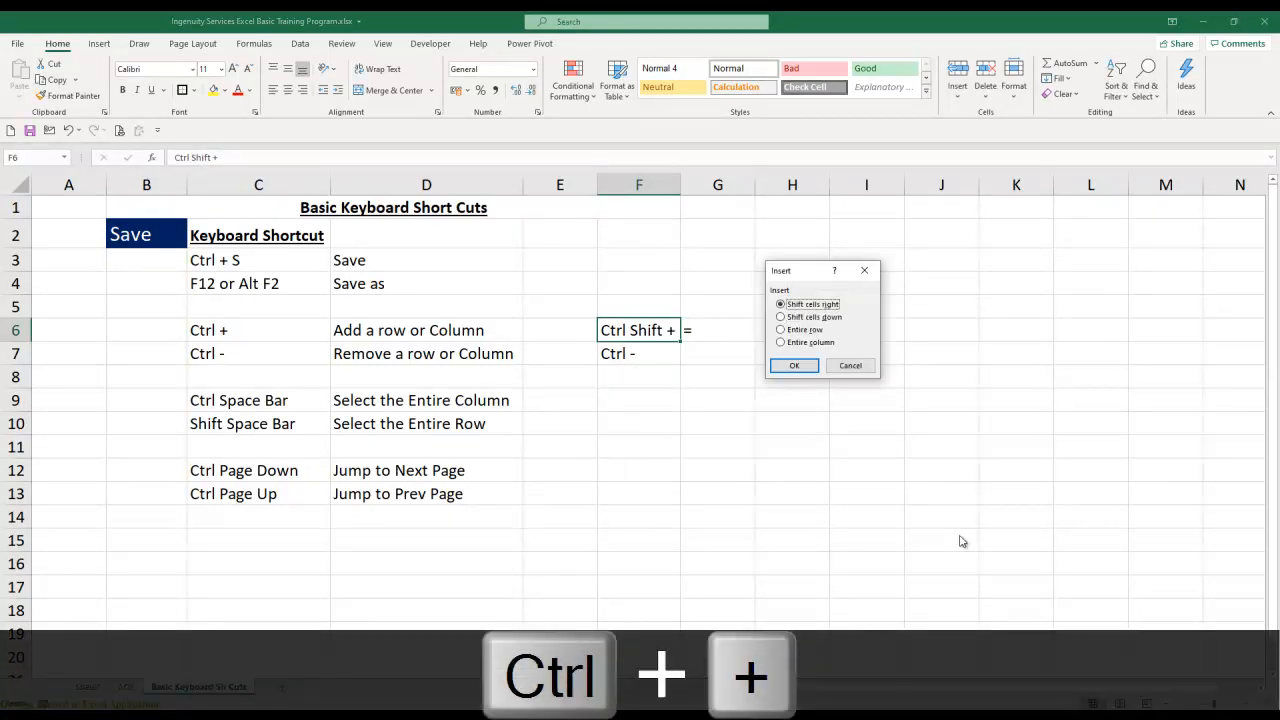
key(Return)
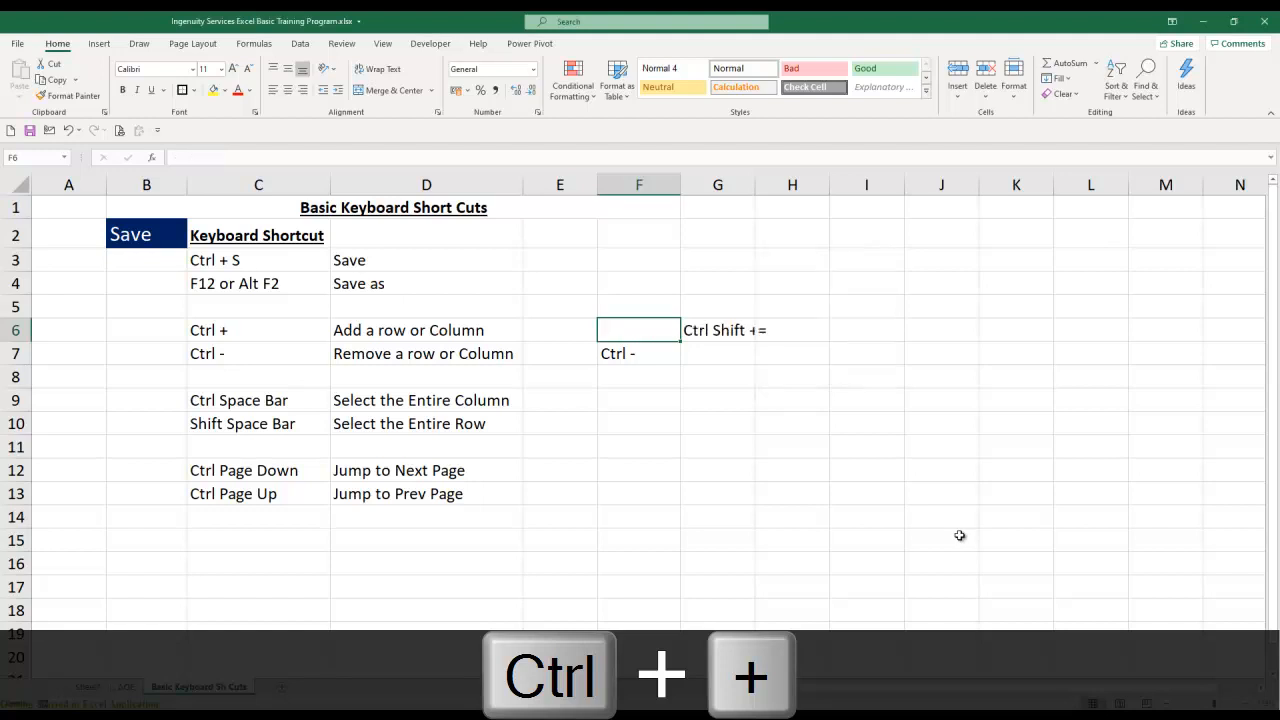
key(ctrl+minus)
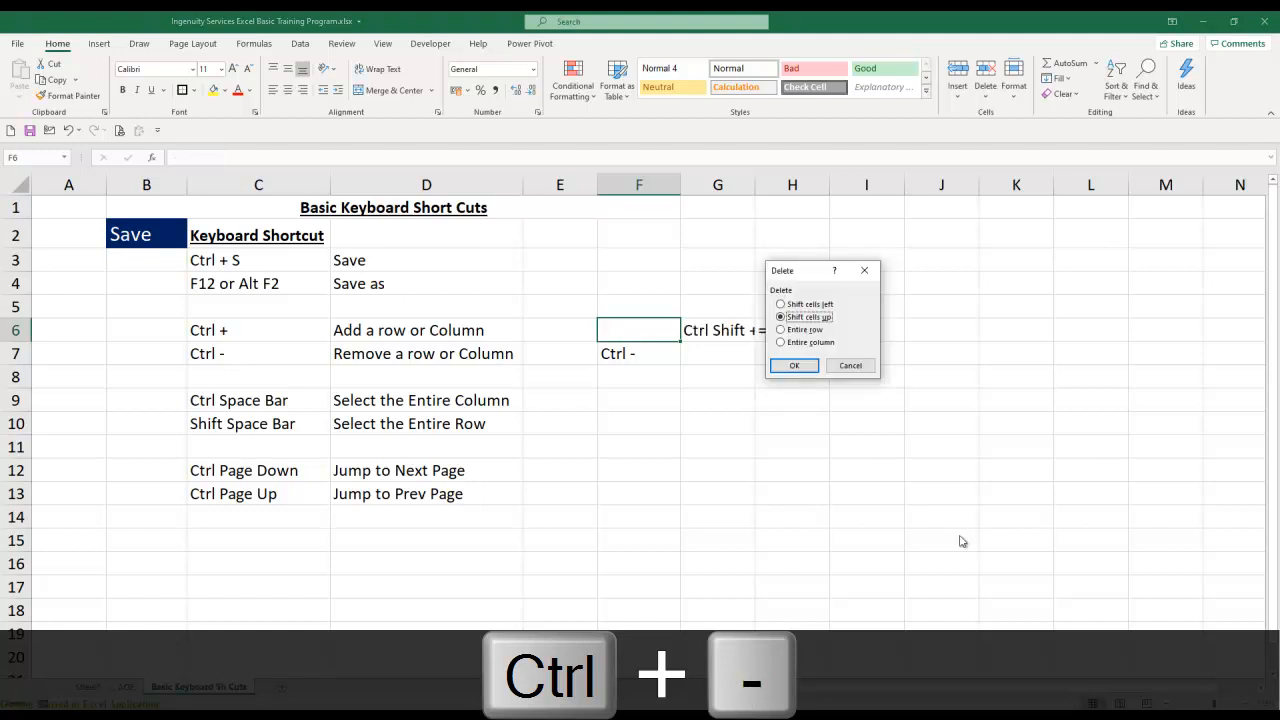
key(Up)
key(Return)
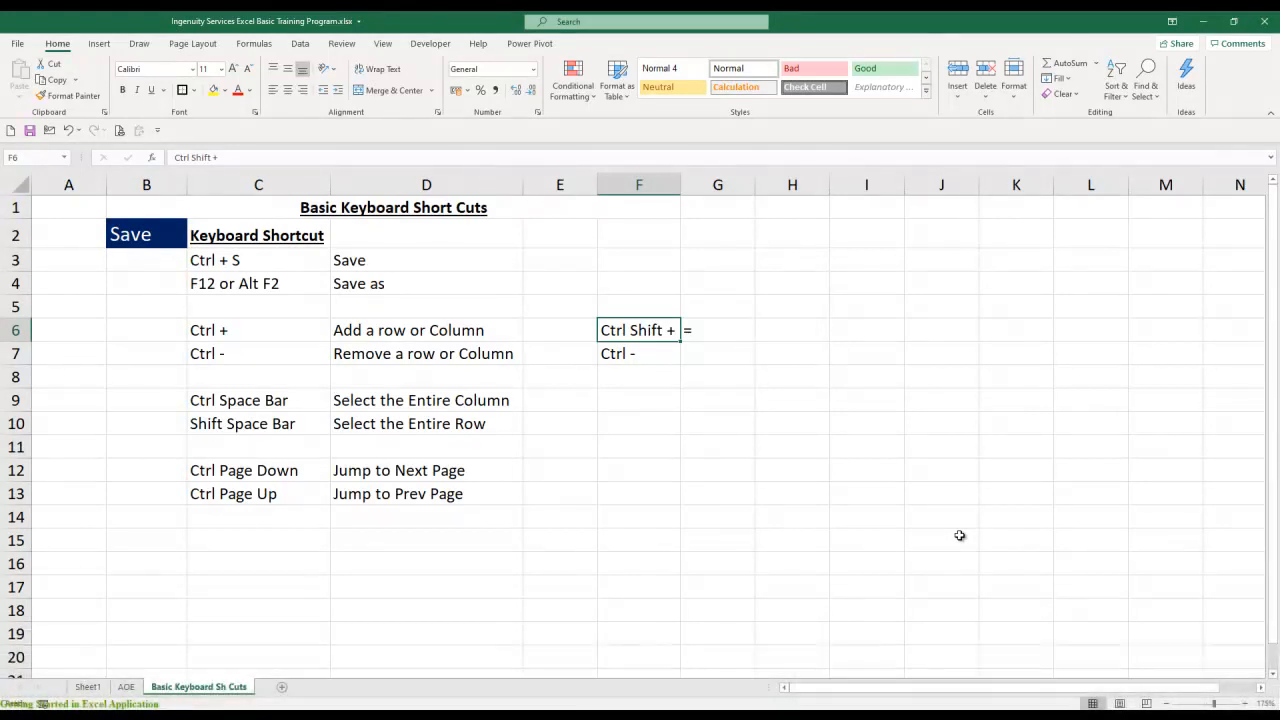
Insert an entire blank row at row 6, above the "Ctrl +" shortcut entry
key(ctrl+plus)
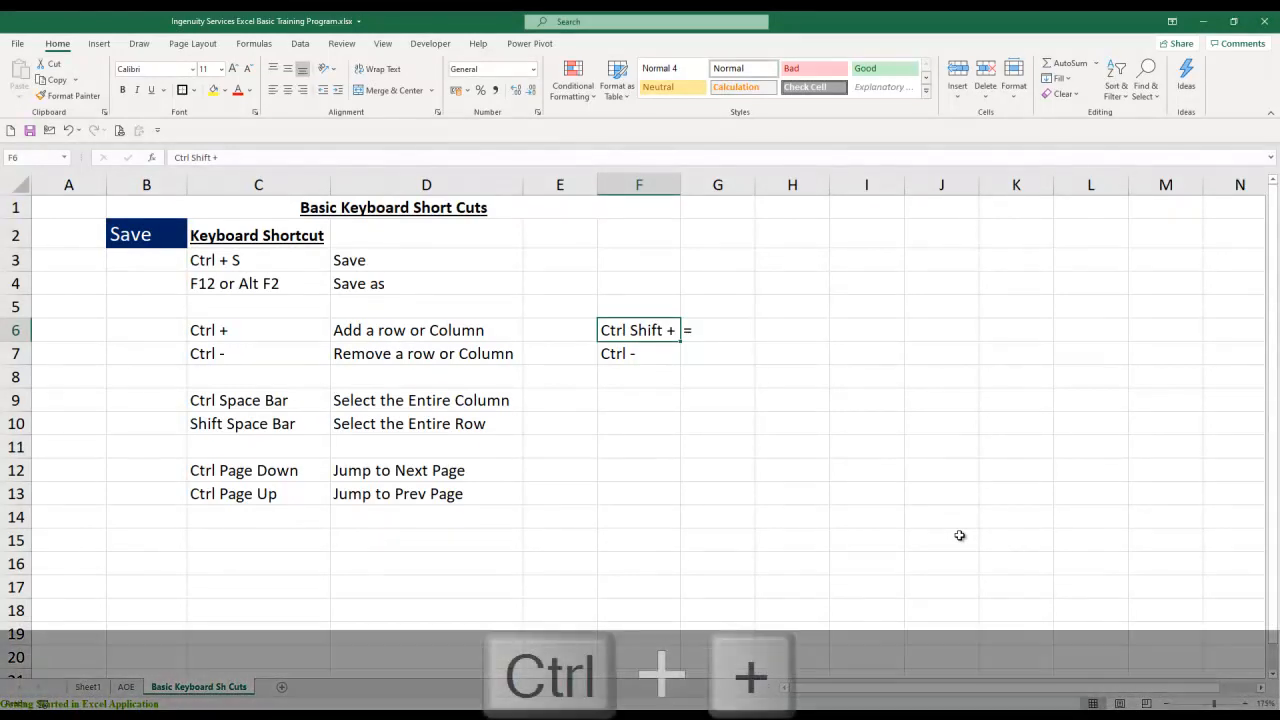
key(Down)
key(Return)
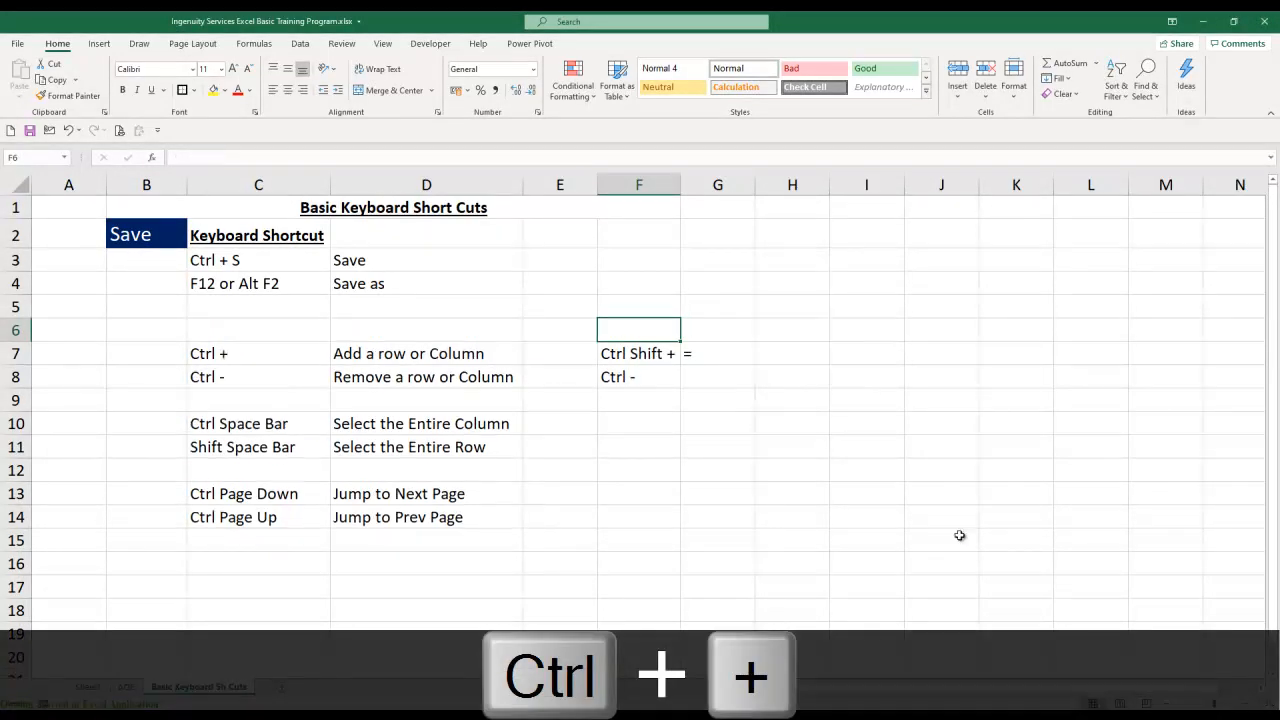
Delete the entire blank row 6 above the "Ctrl +" shortcut entry
key(ctrl+minus)
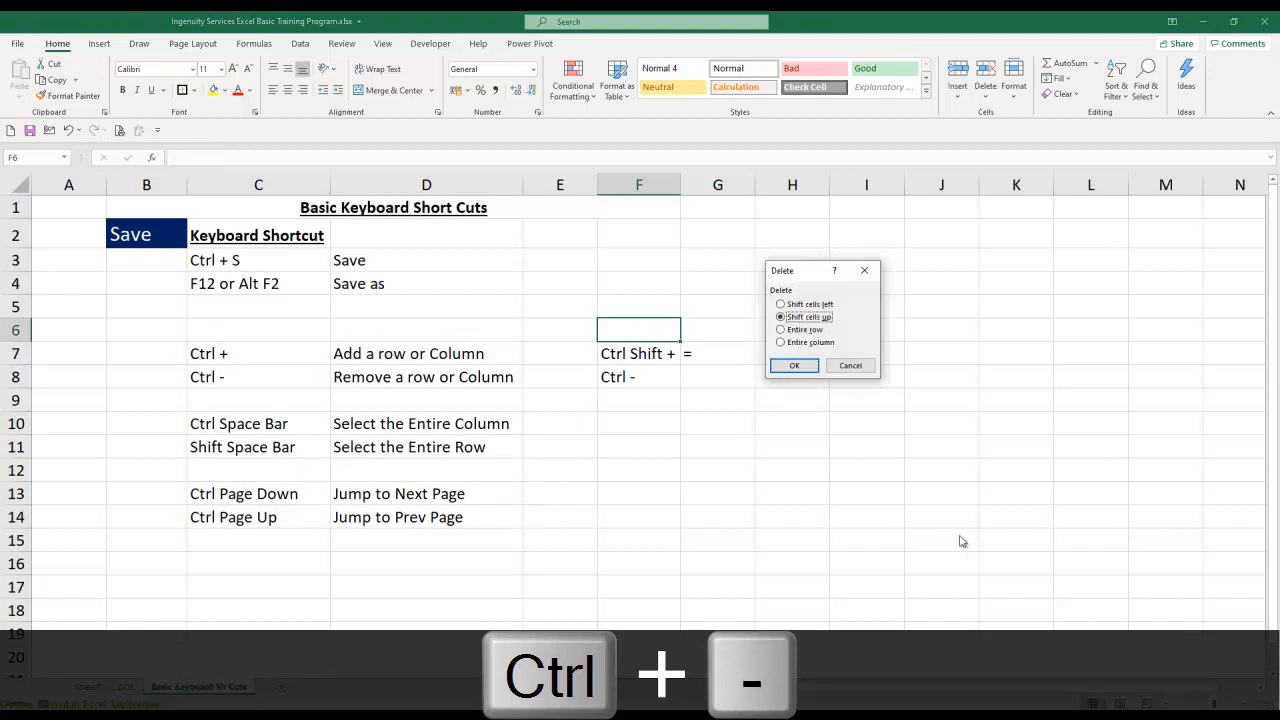
key(Down)
key(Down)
key(Return)
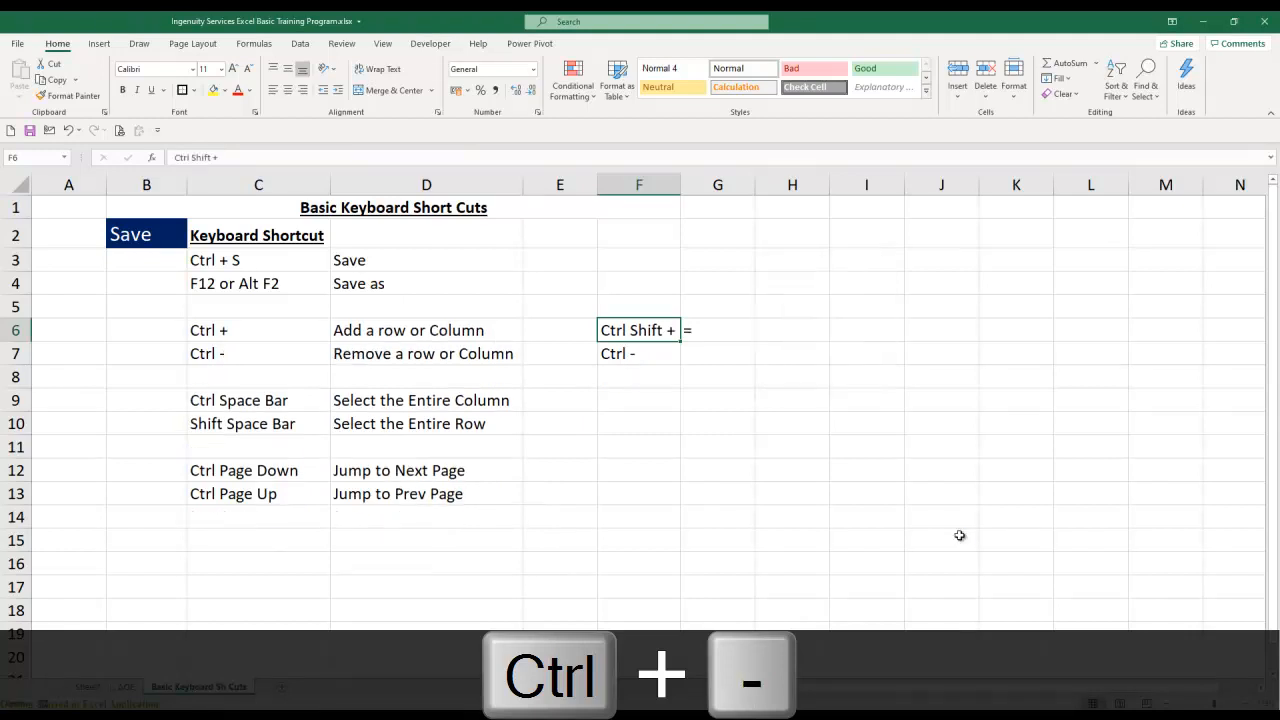
Insert an entire blank column at F6, and delete it again with the Entire column option
key(ctrl+plus)
key(Down)
key(Down)
key(Return)
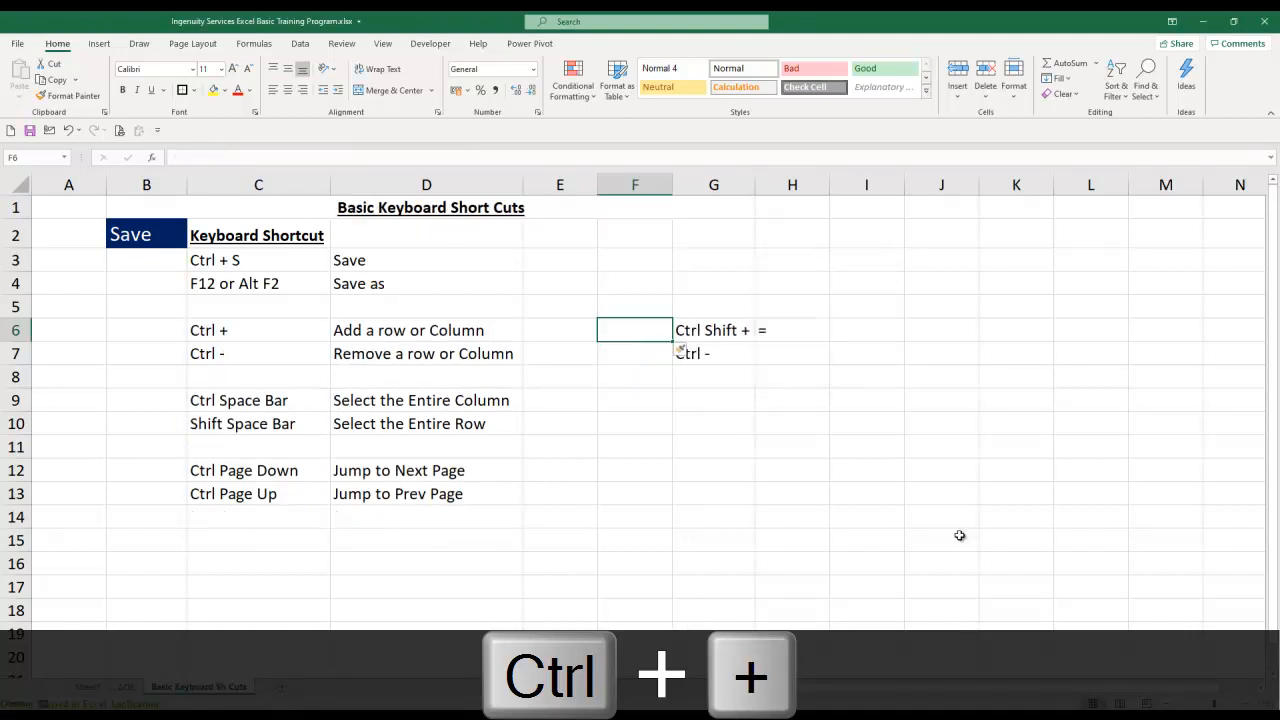
key(ctrl+minus)
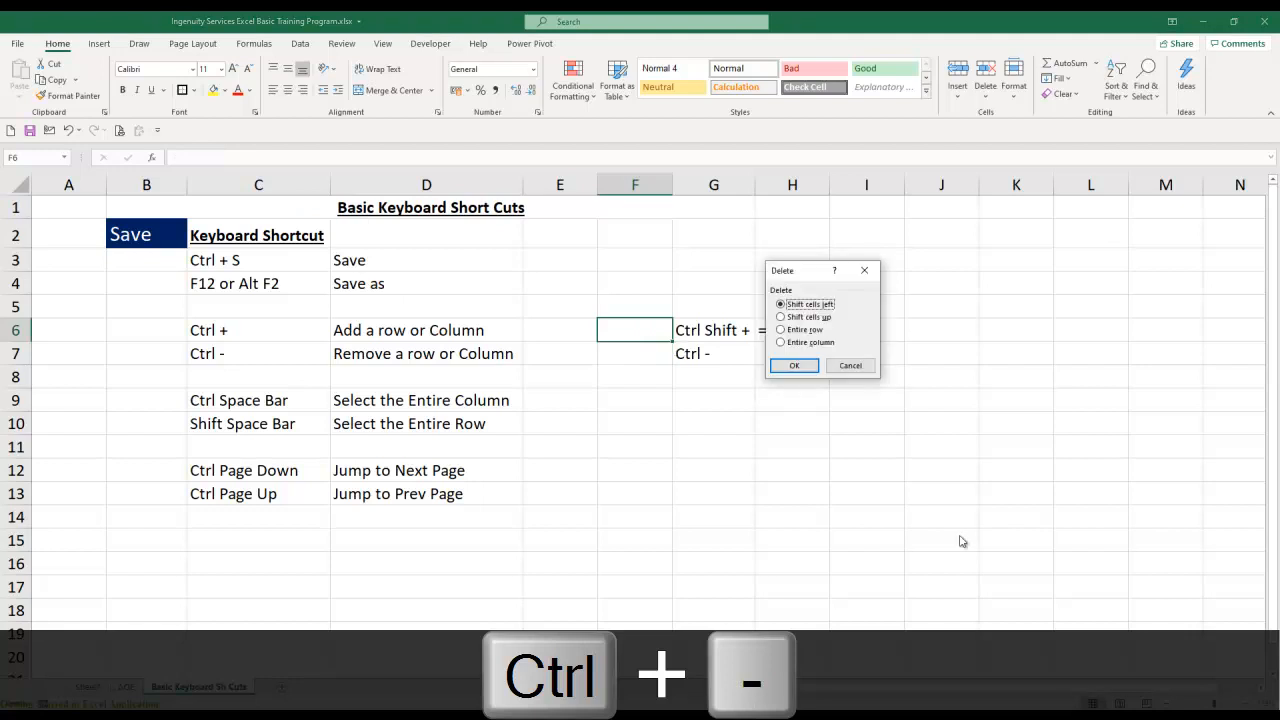
key(Down)
key(Down)
key(Down)
key(Return)
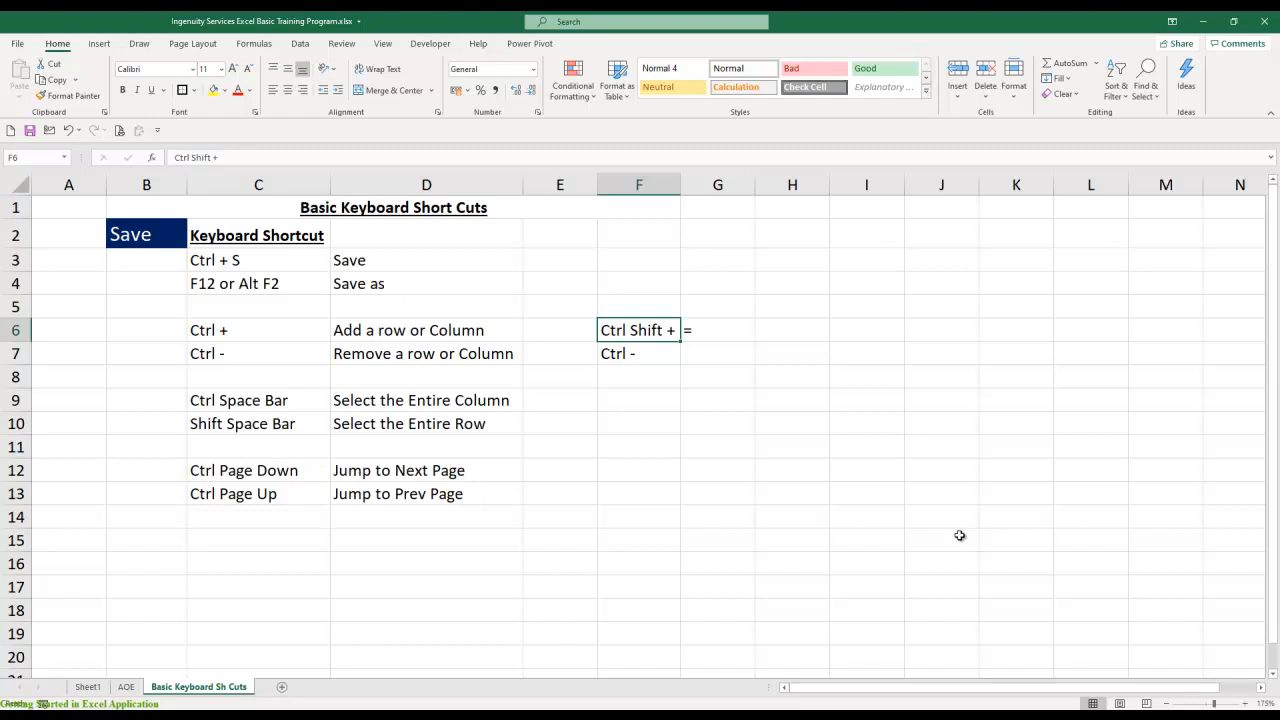
Select the entire column H from cell H6, and then the entire row 7 from cell H7
key(Right)
key(Right)
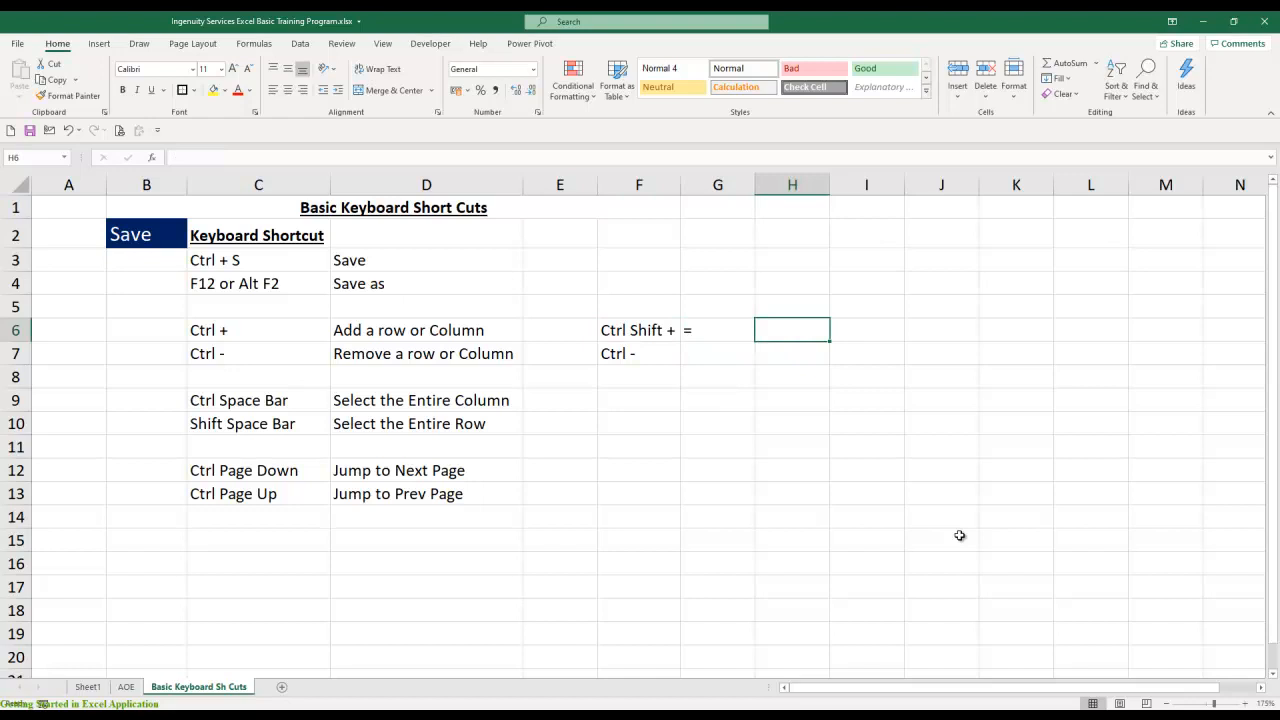
key(ctrl+space)
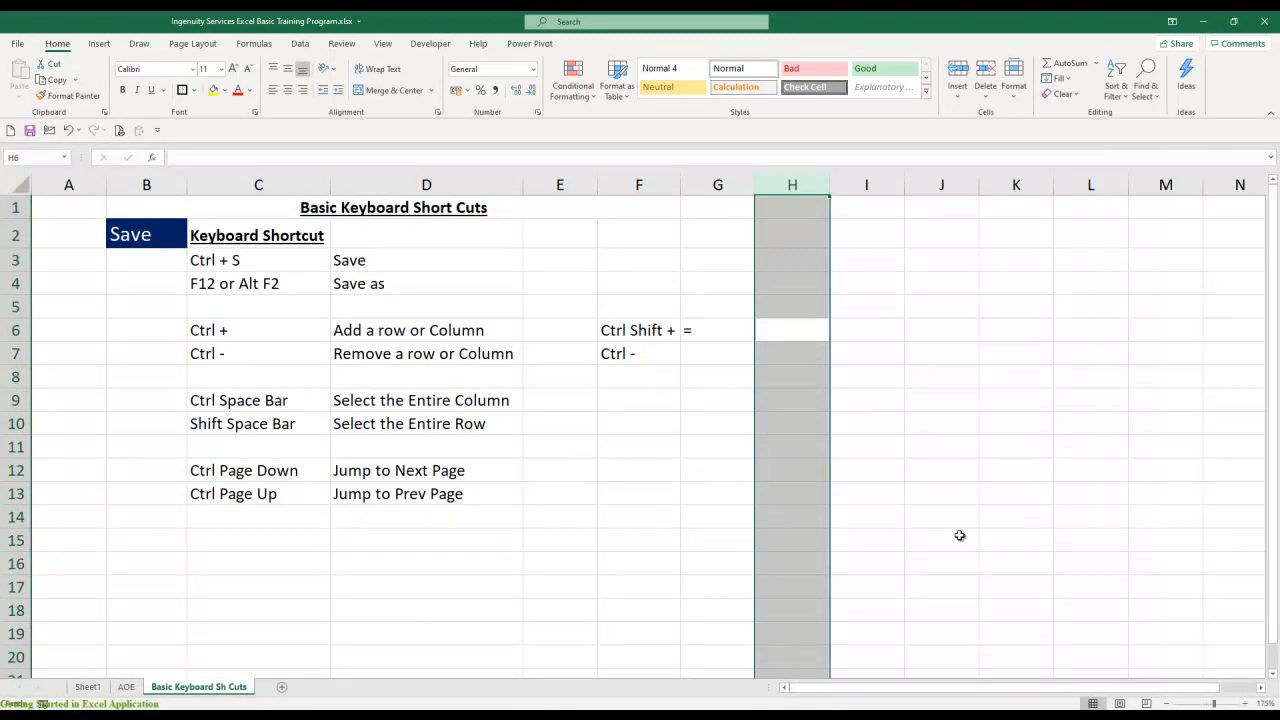
key(Down)
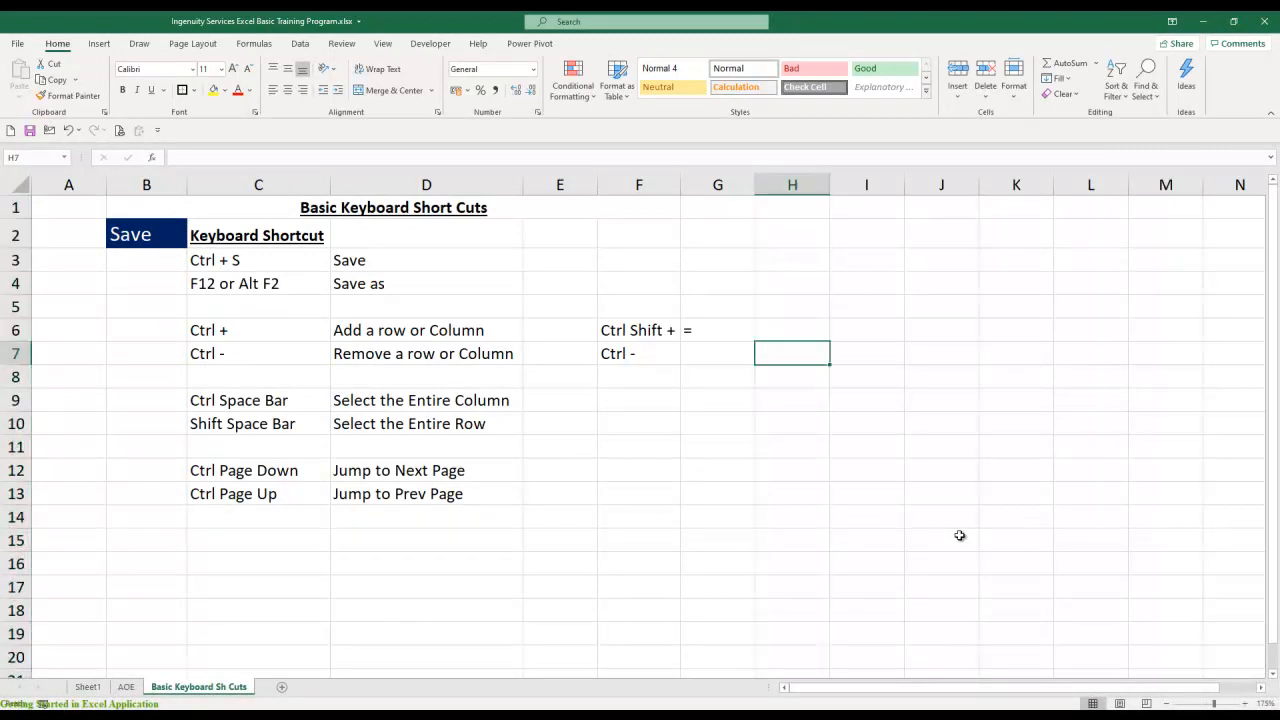
key(shift+space)
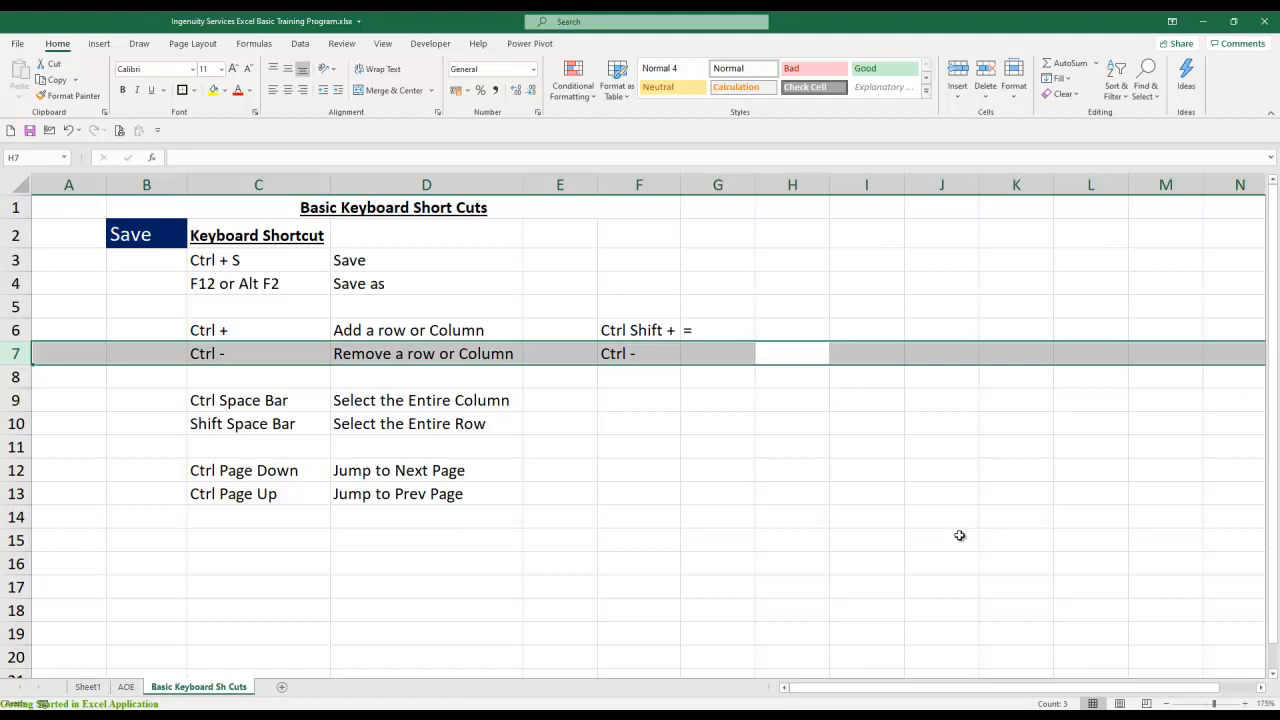
key(Down)
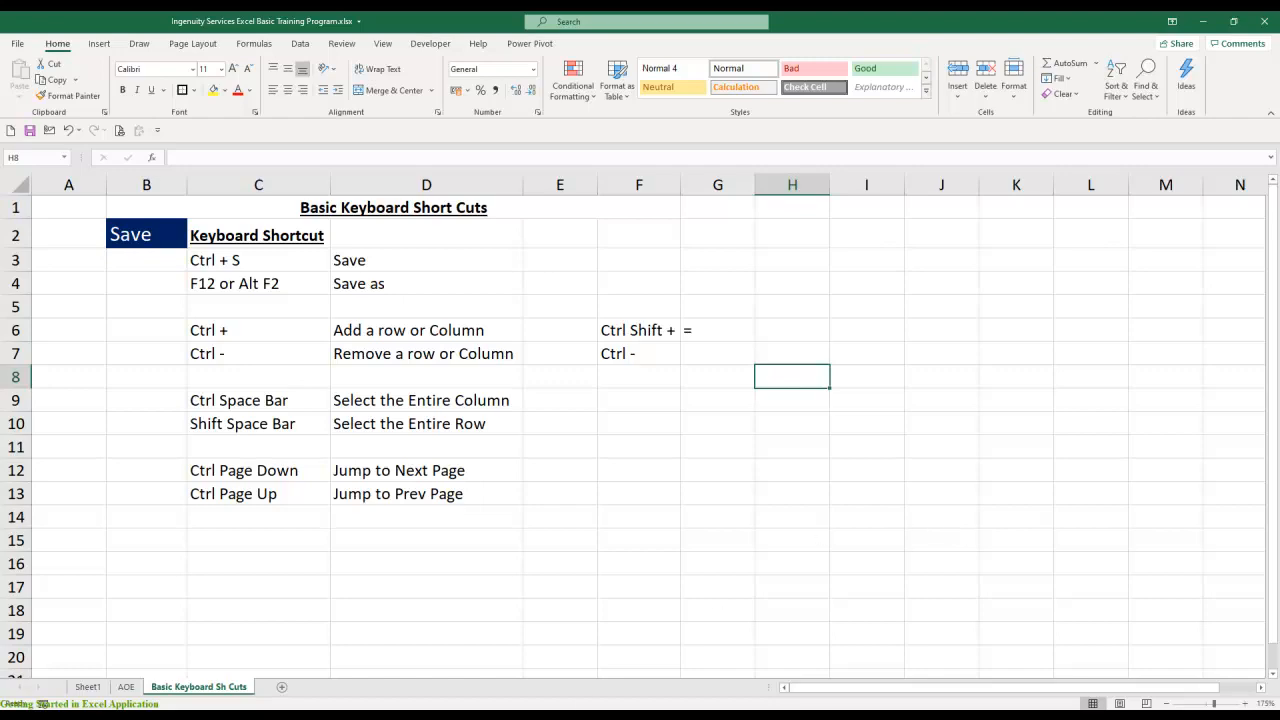
Switch to Sheet1 with the course content overview
click(86, 687)
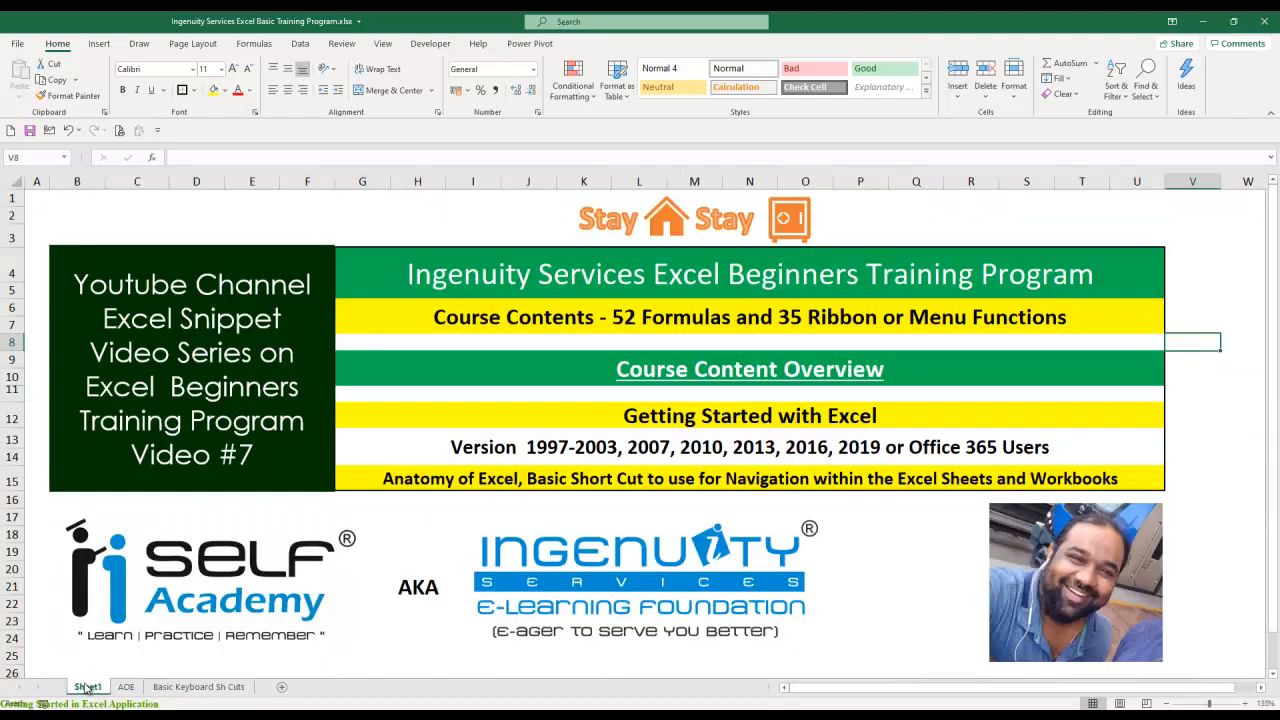